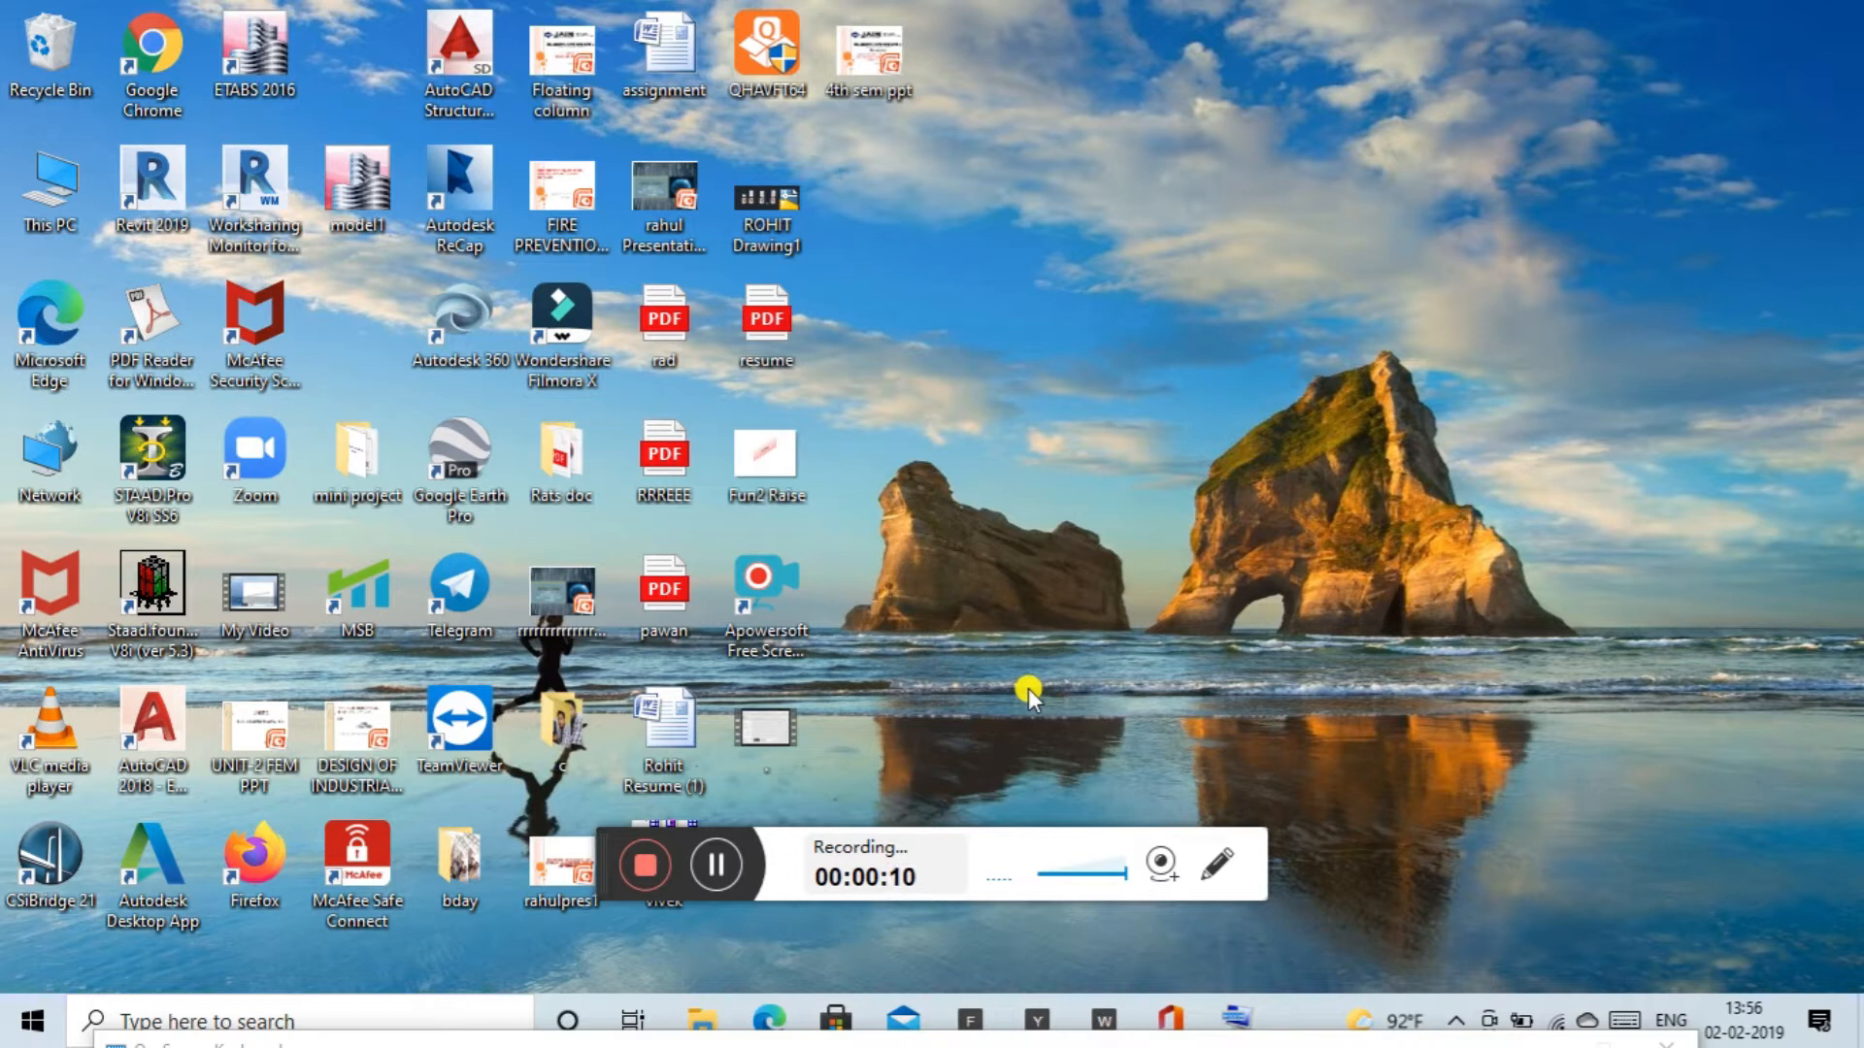
Open the model1 file from the desktop in ETABS and look over its 3-D view.
double_click(364, 209)
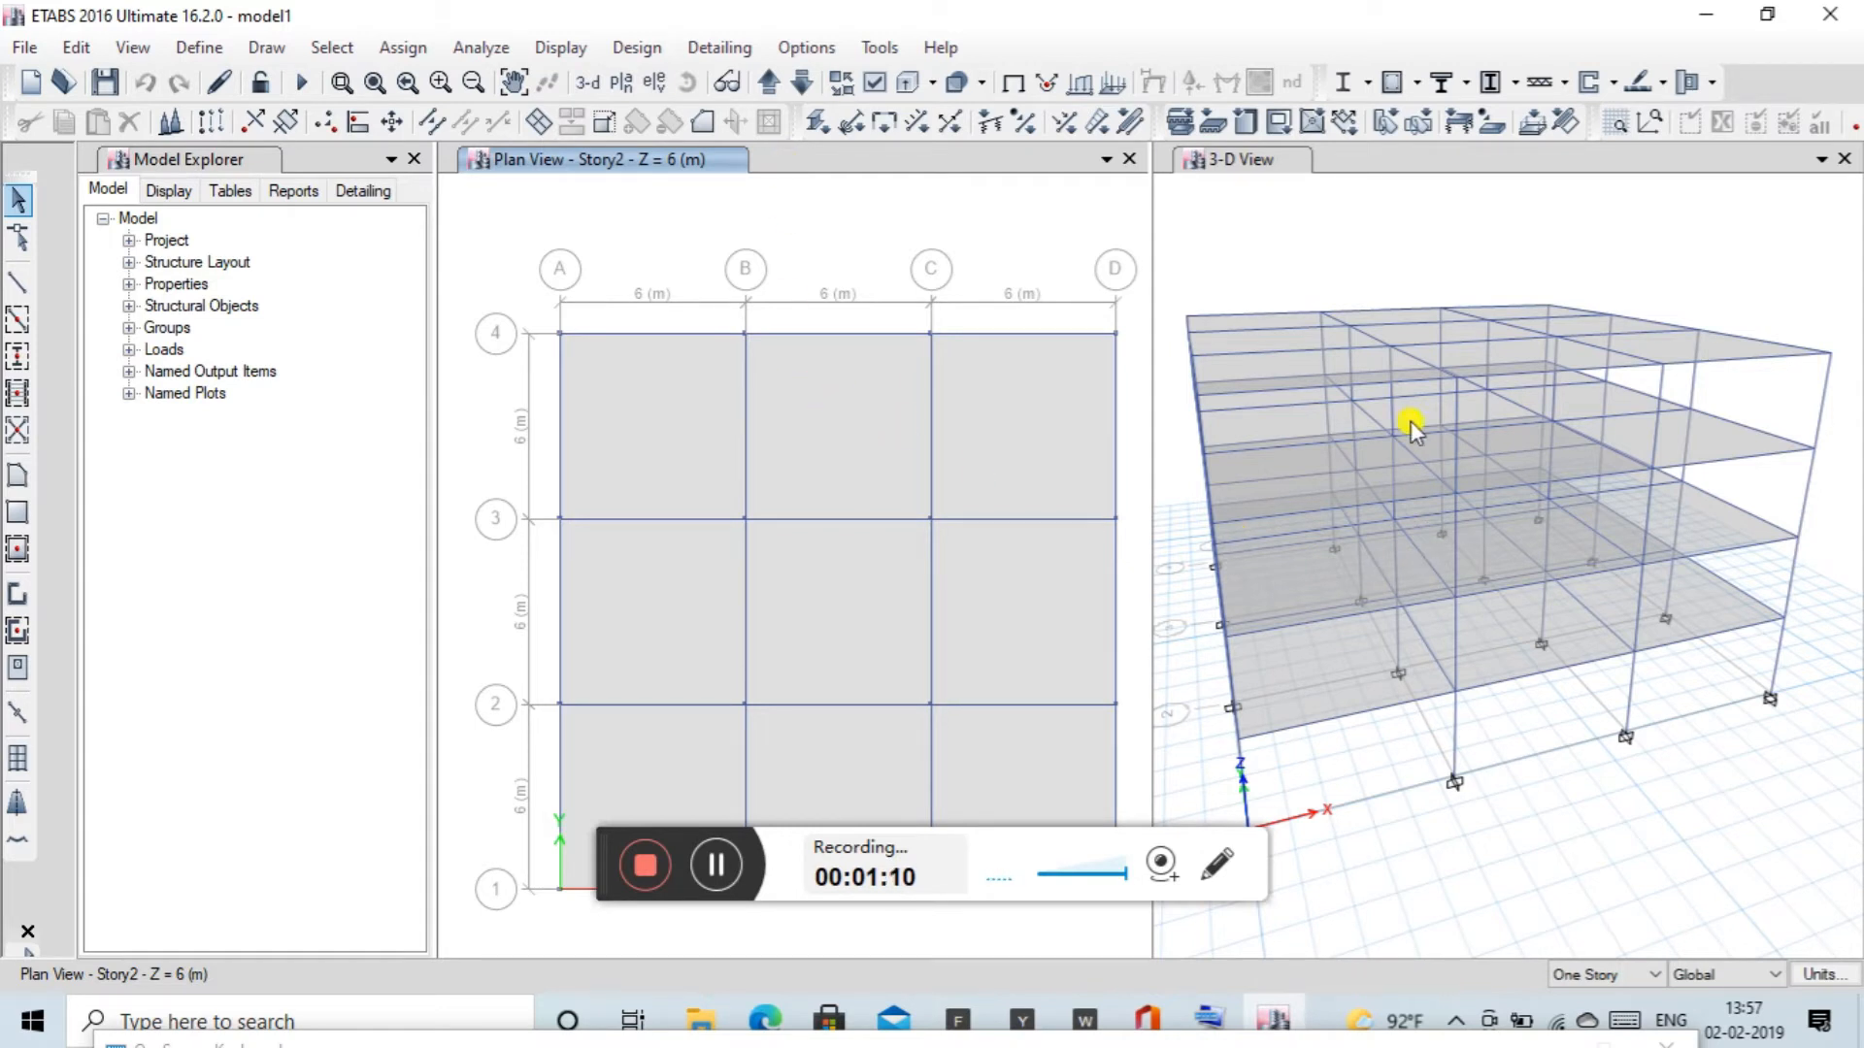
click(1369, 164)
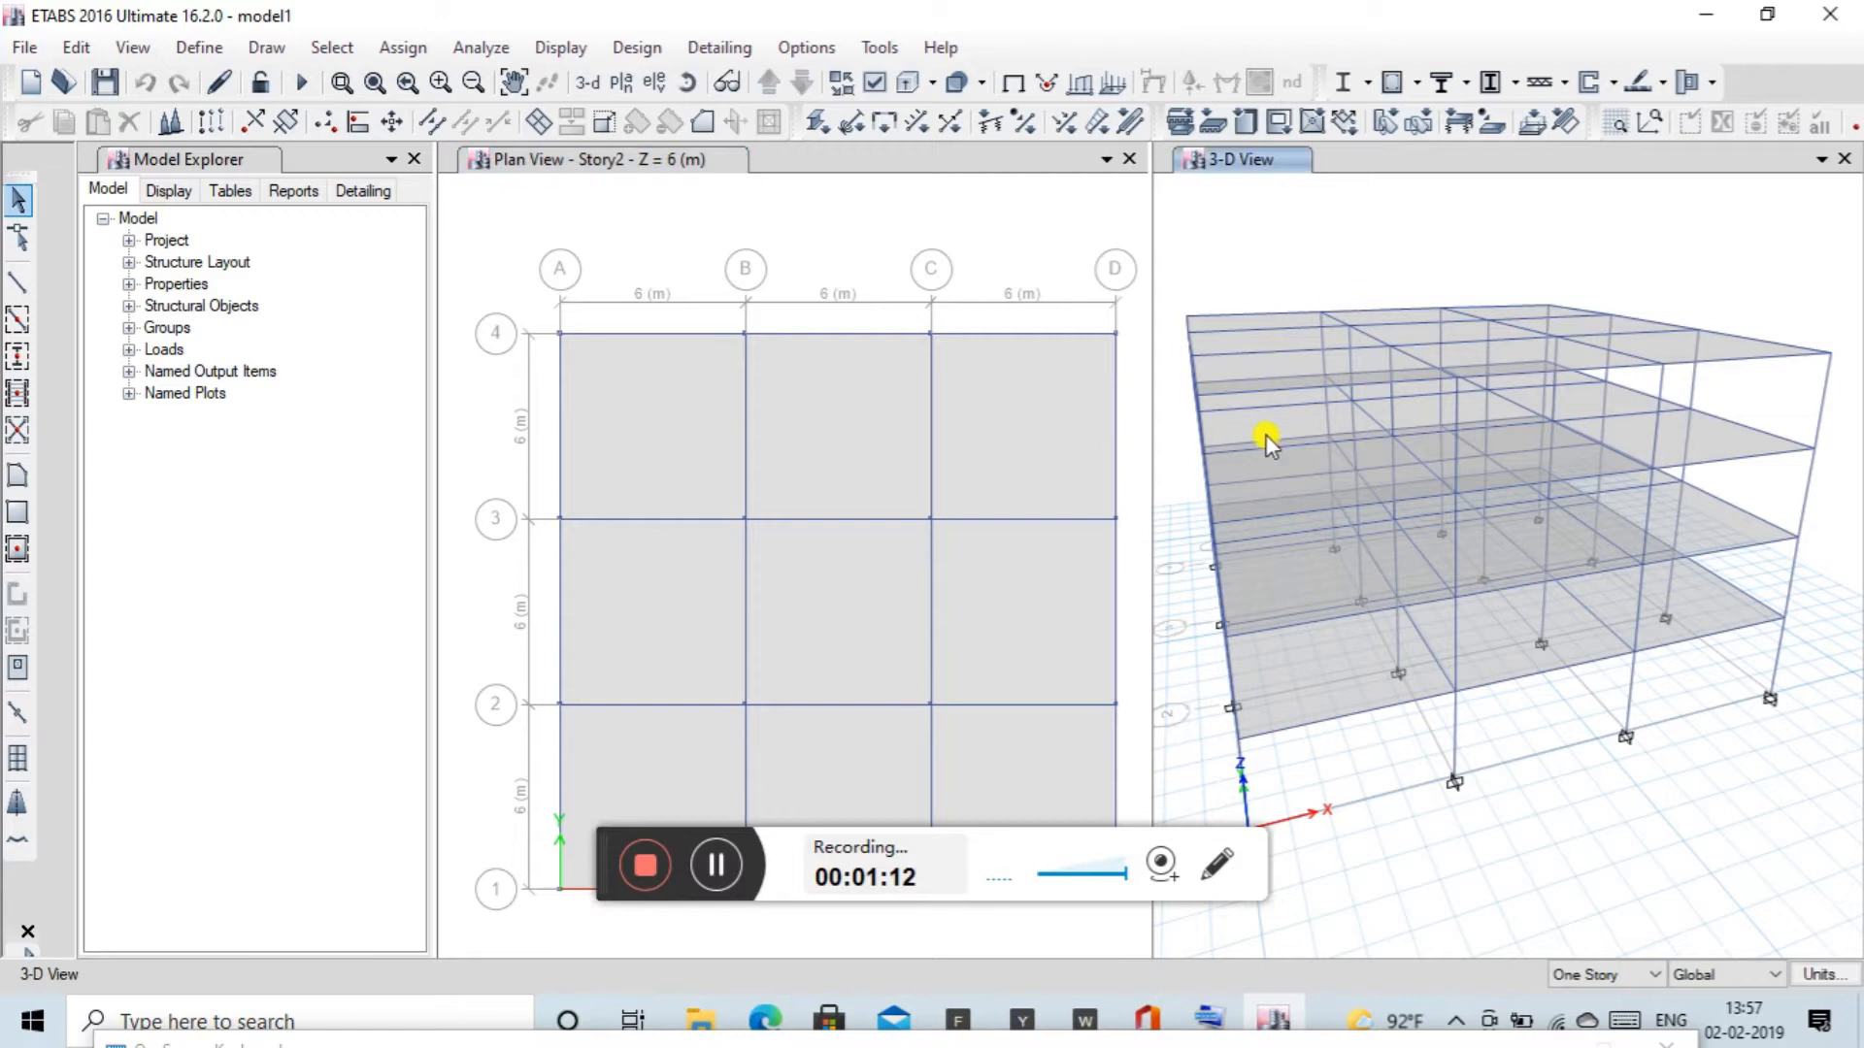
shift+middle_drag(1178, 624, 1271, 701)
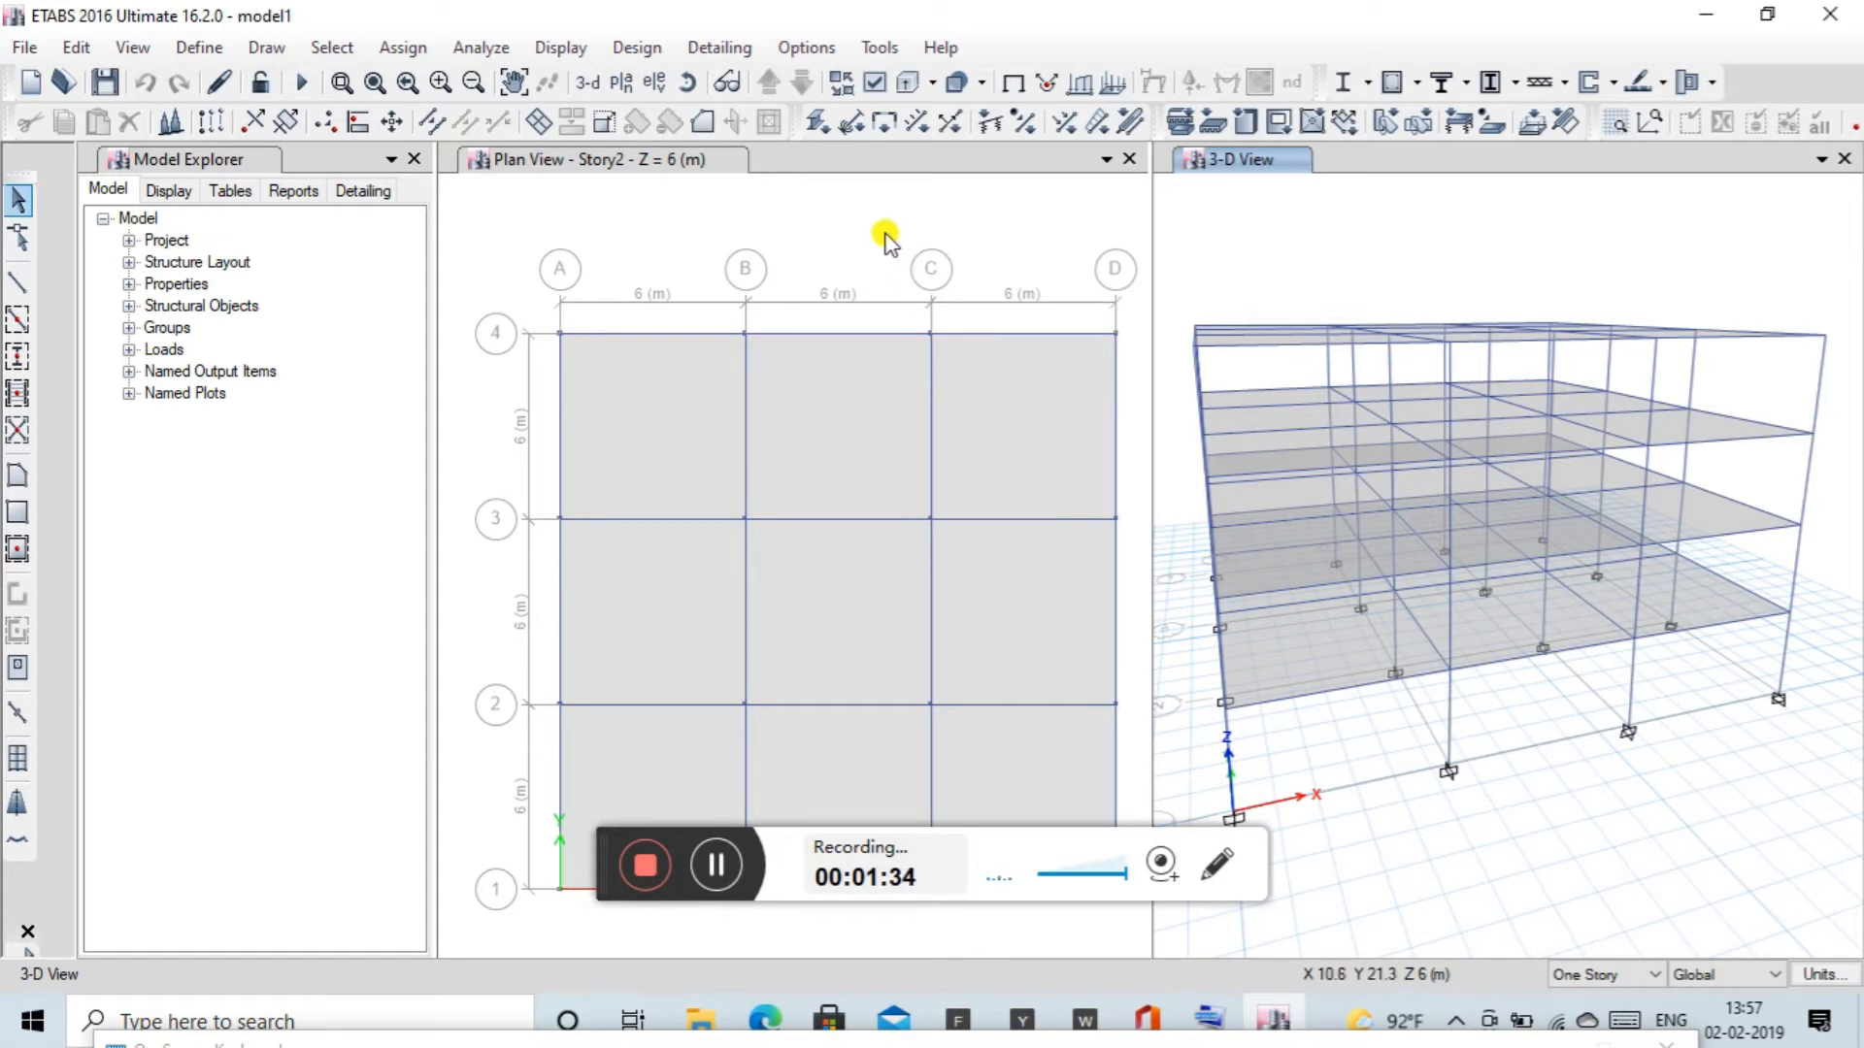
click(835, 172)
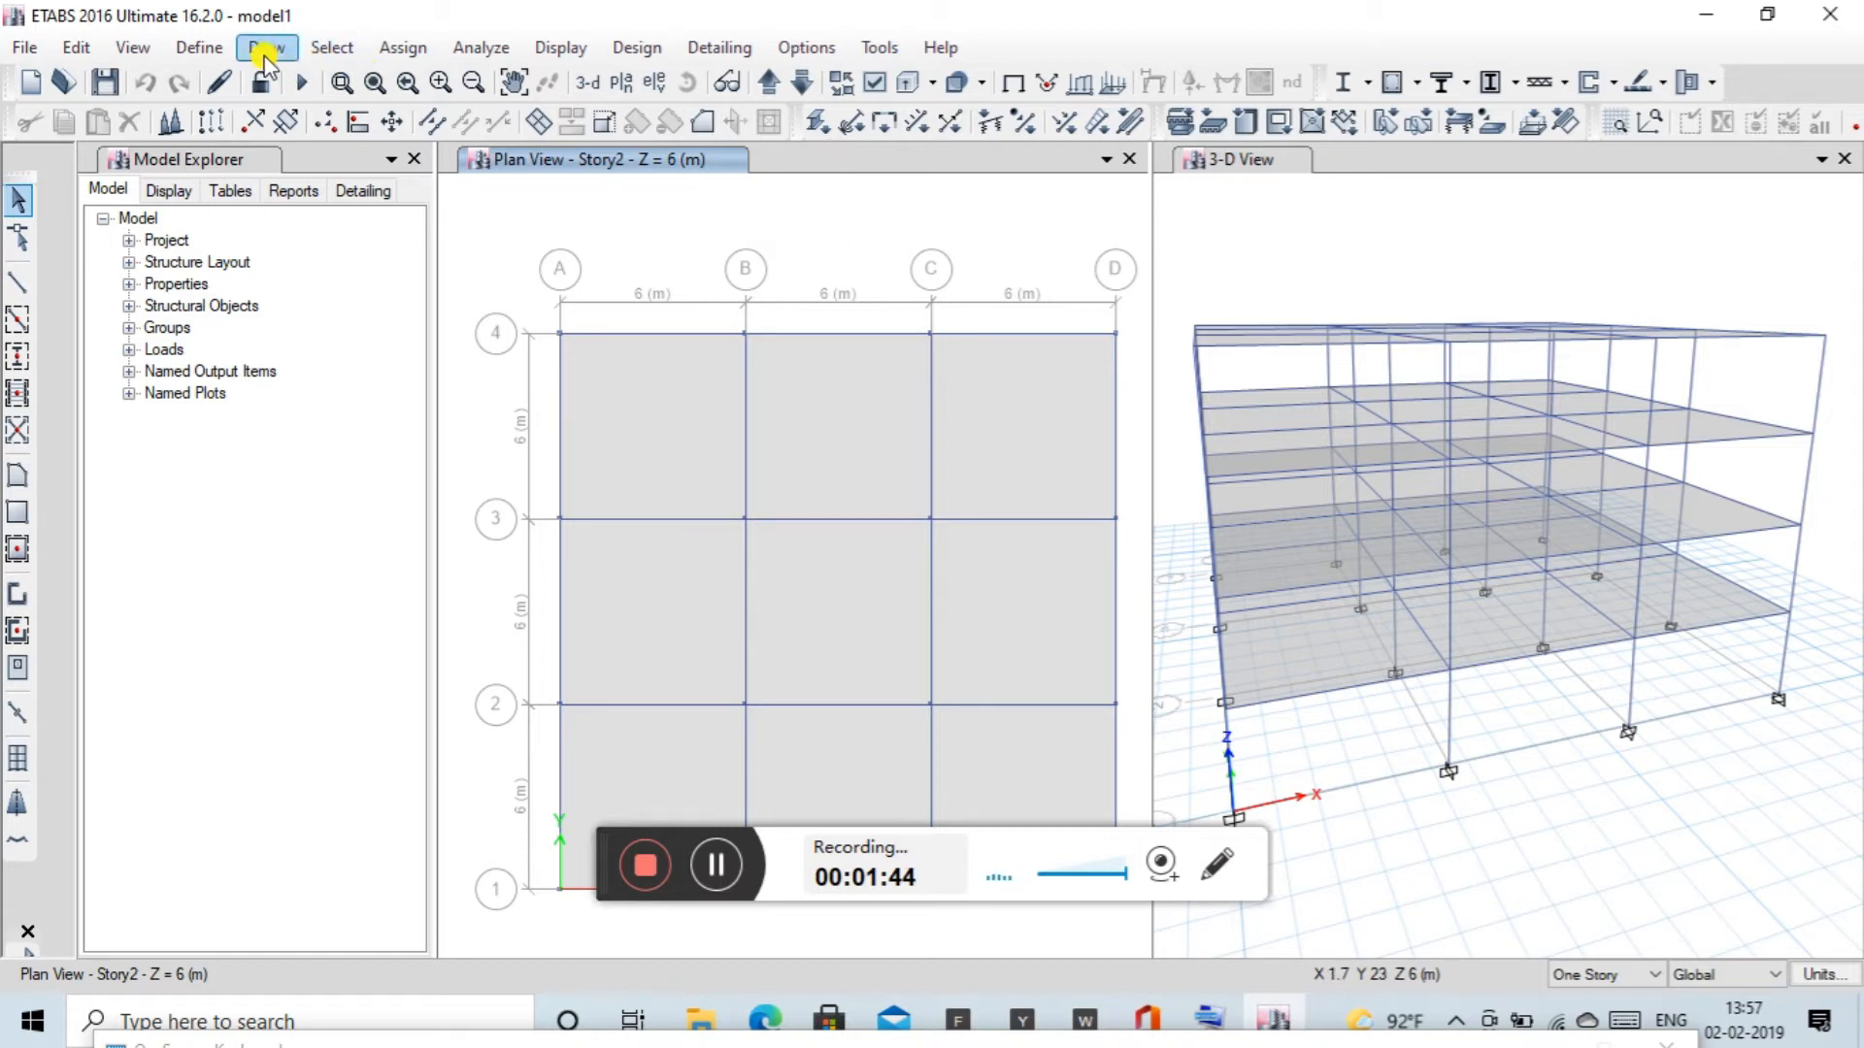
click(1381, 162)
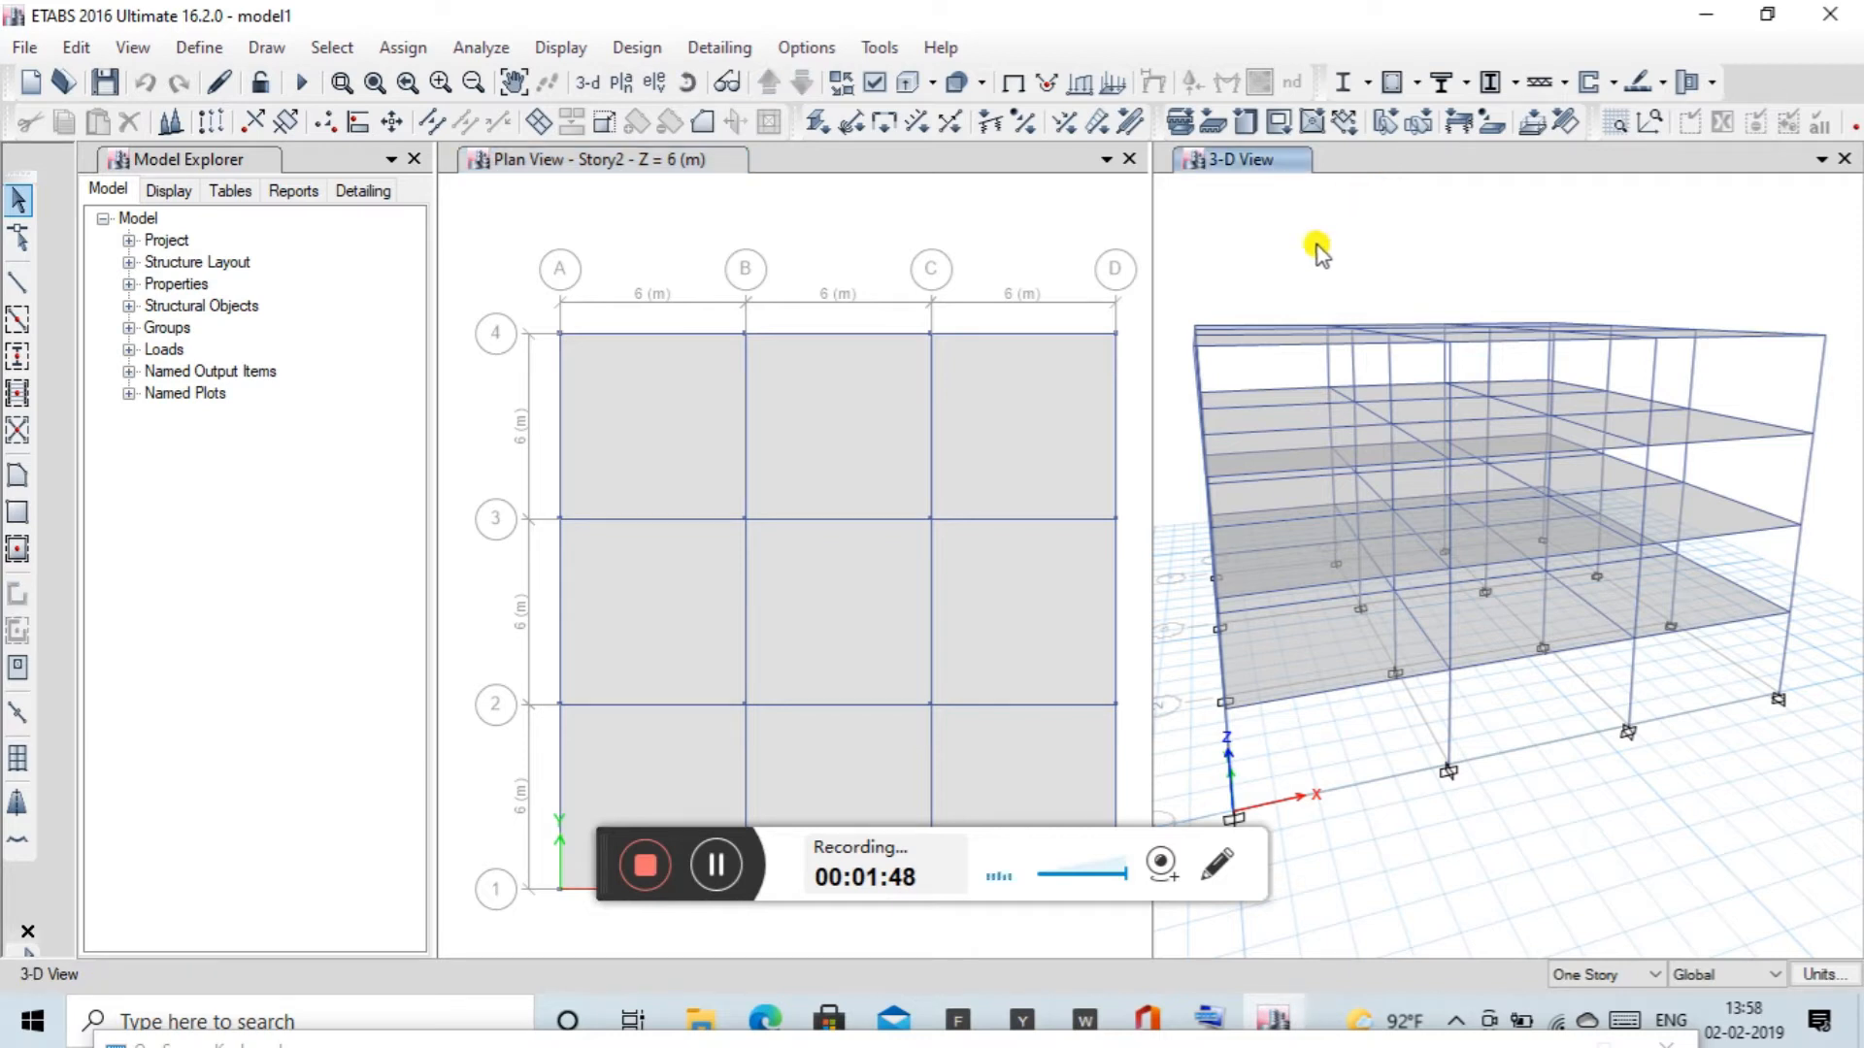
click(715, 862)
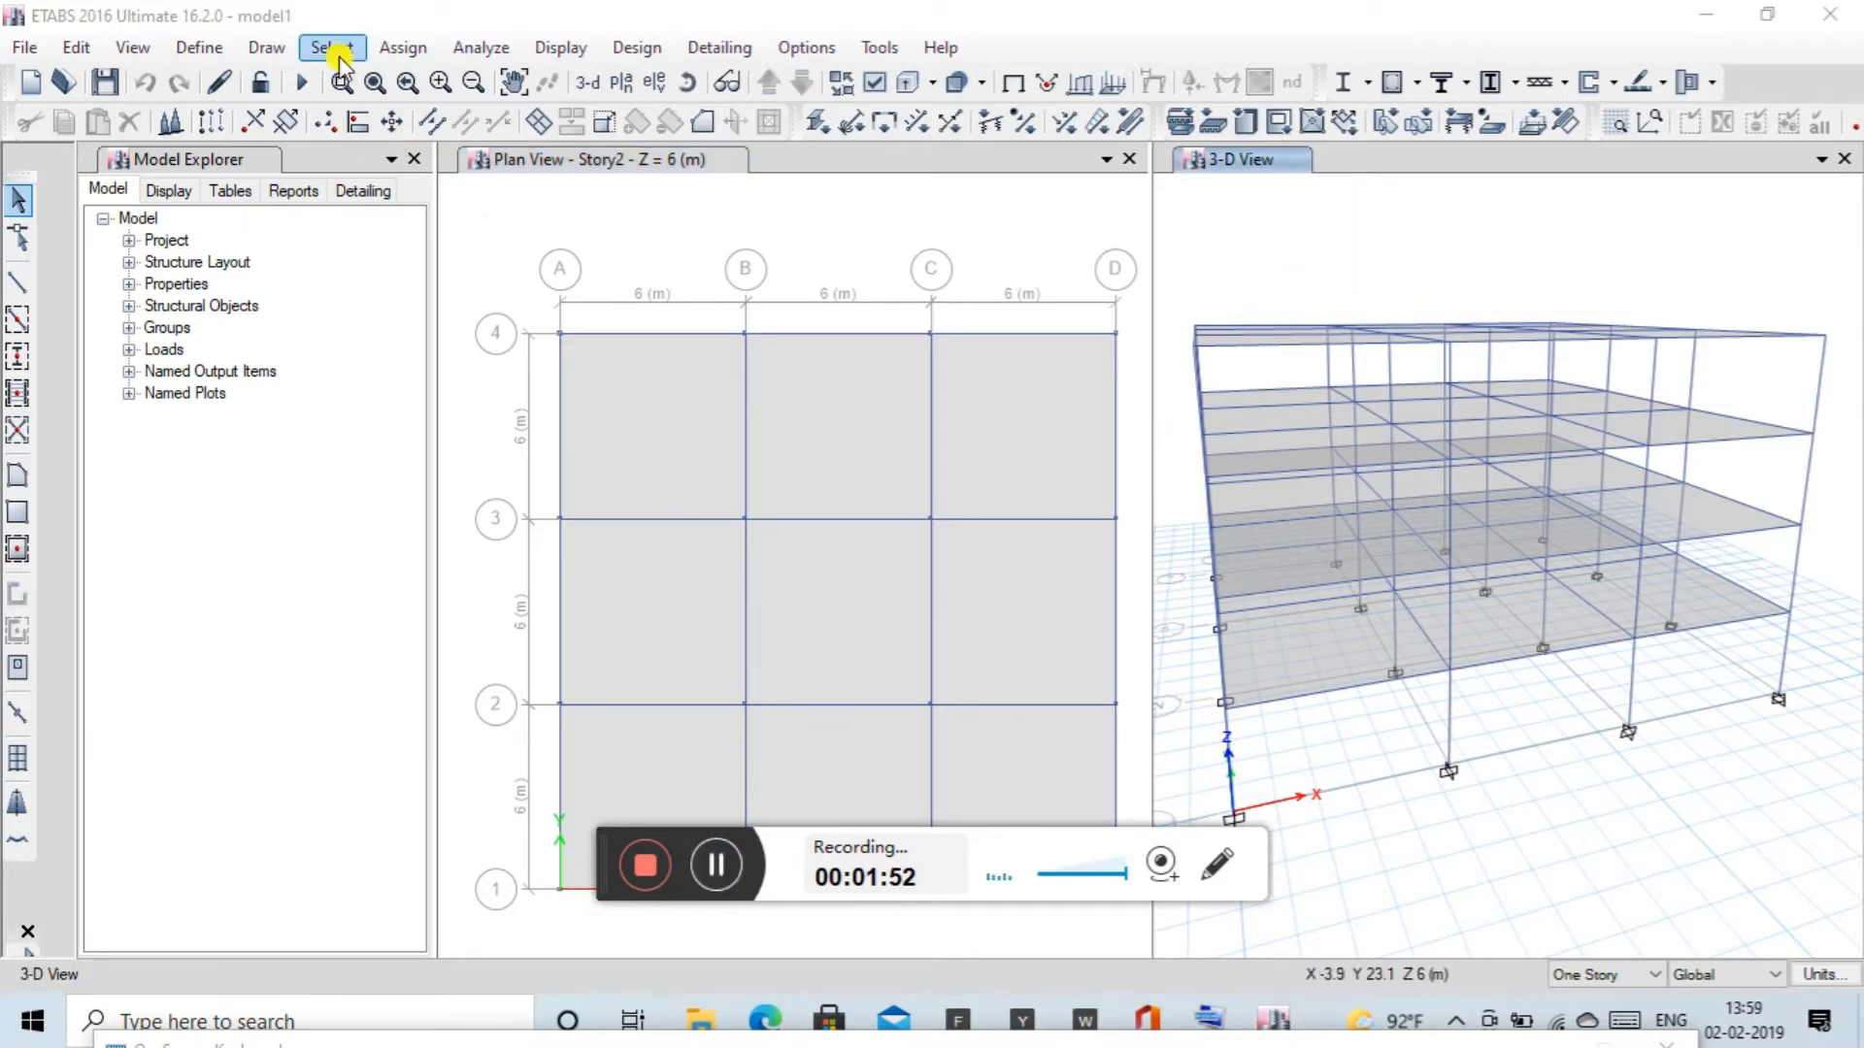
Enter a uniform distributed frame load of 0.2 kN/m for the Dead pattern in the gravity direction and try to apply it.
click(396, 53)
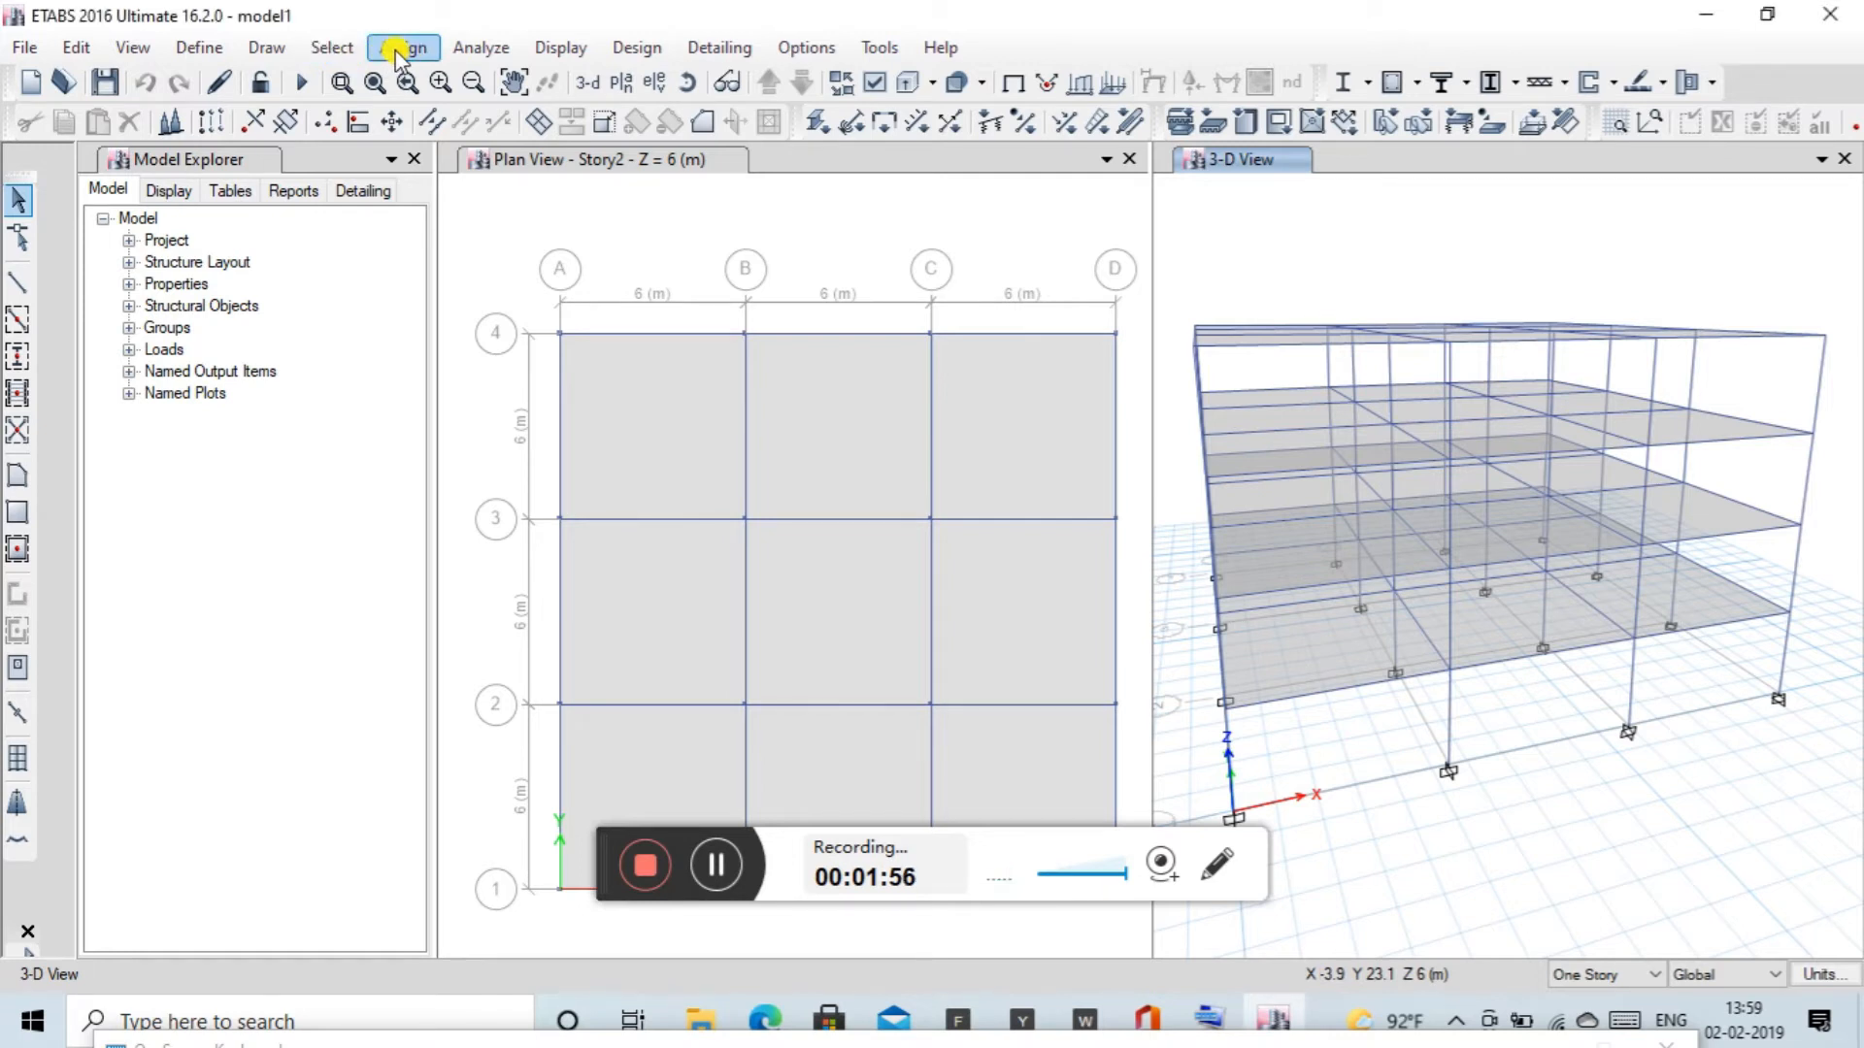
click(405, 47)
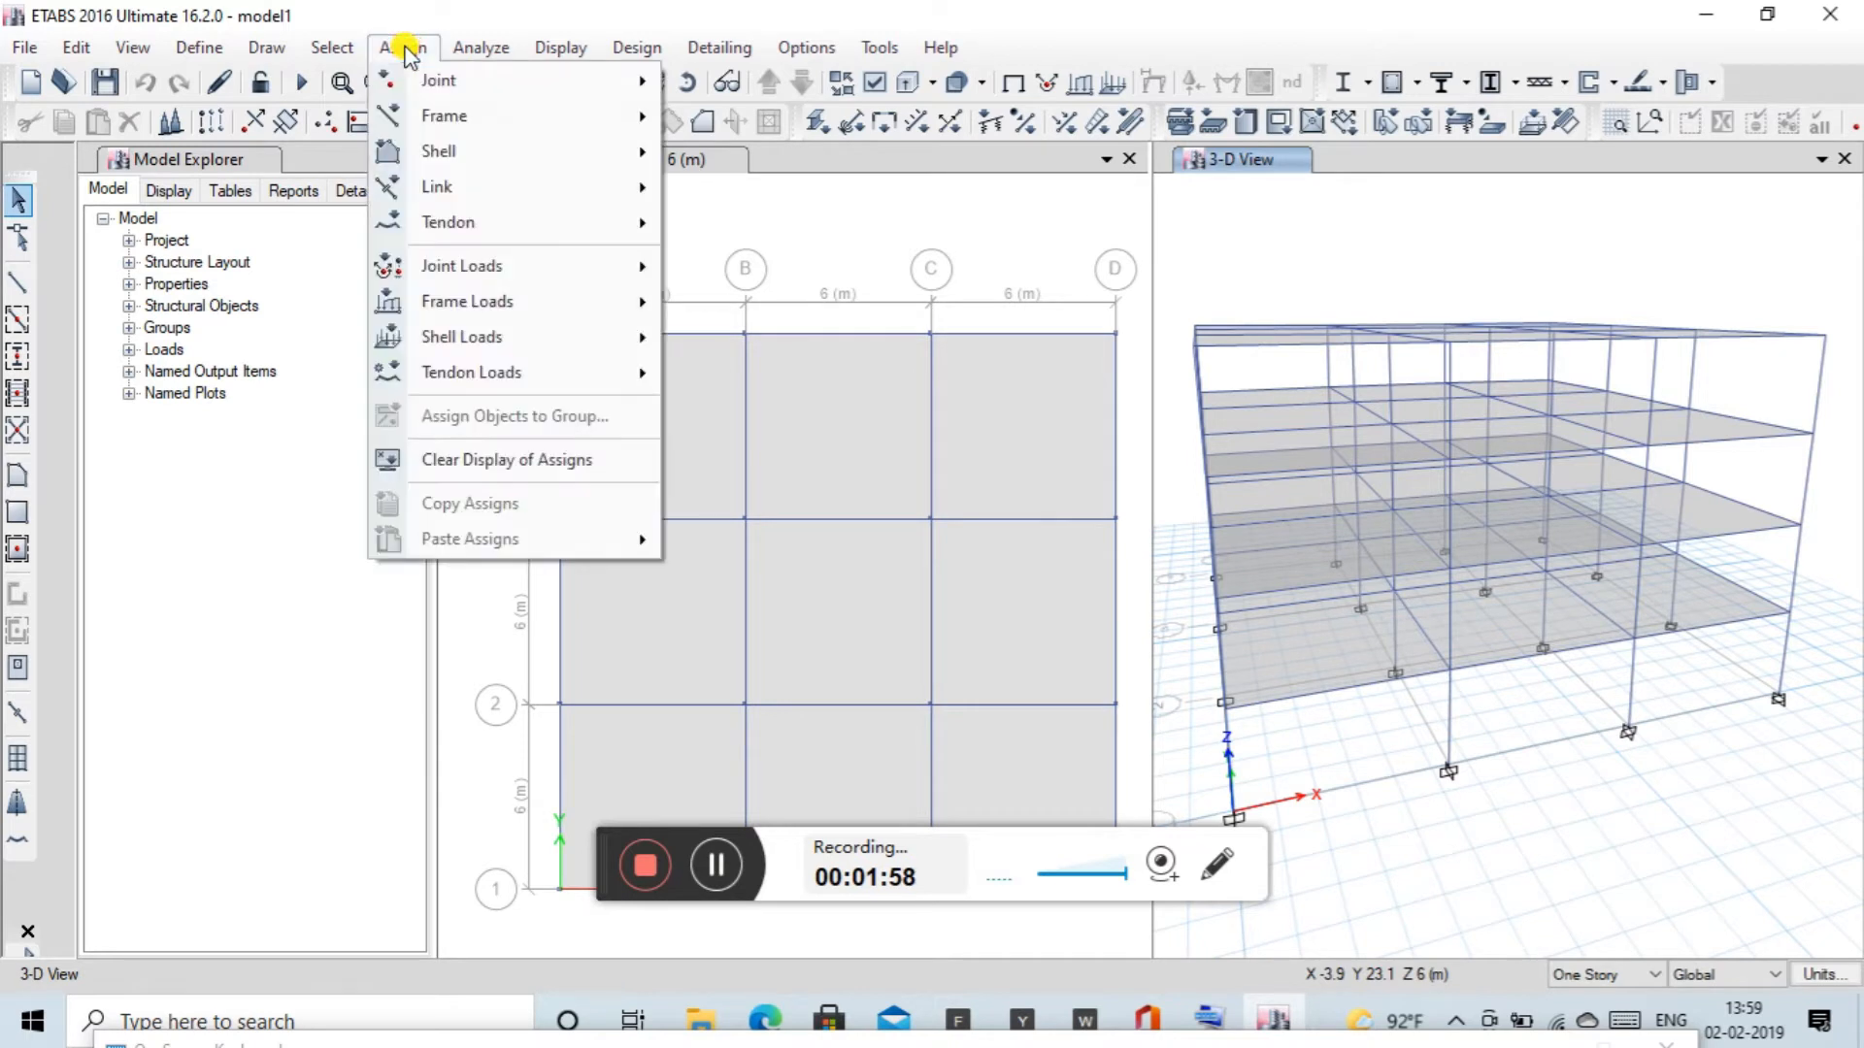
mouse_move(551, 343)
mouse_move(594, 303)
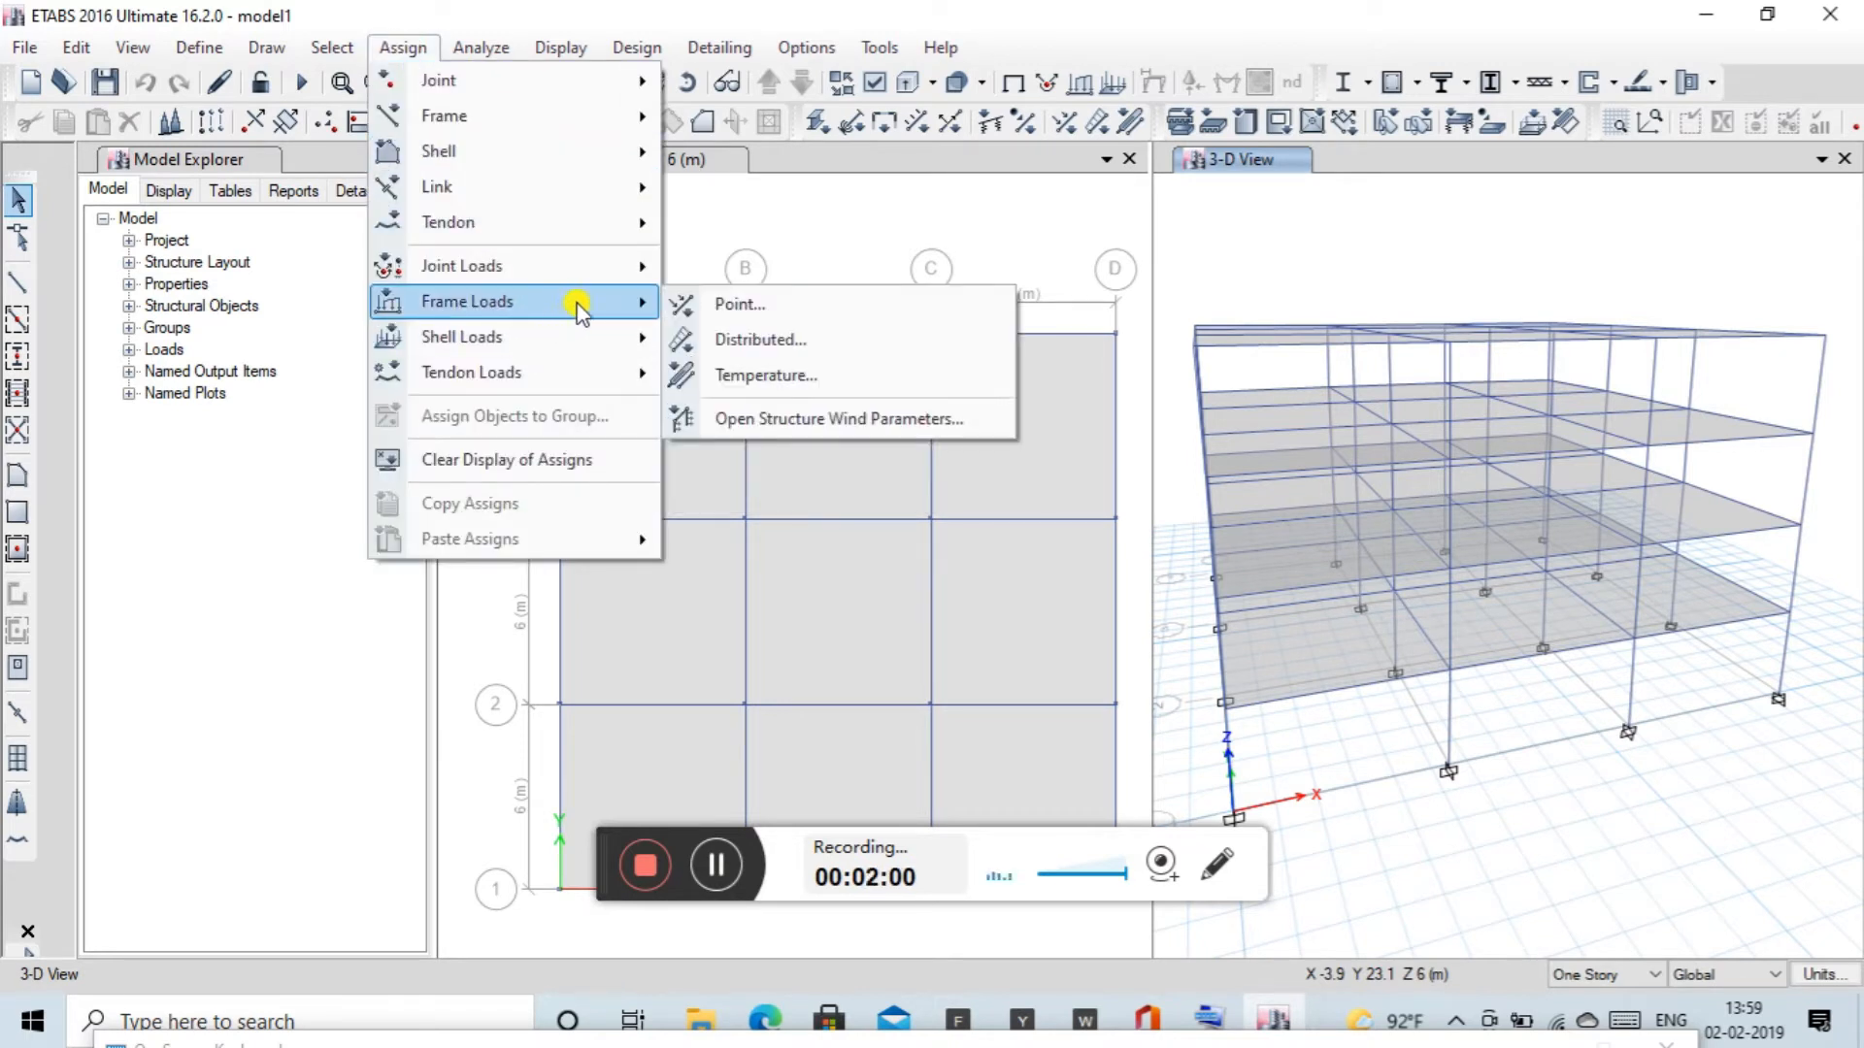
click(767, 345)
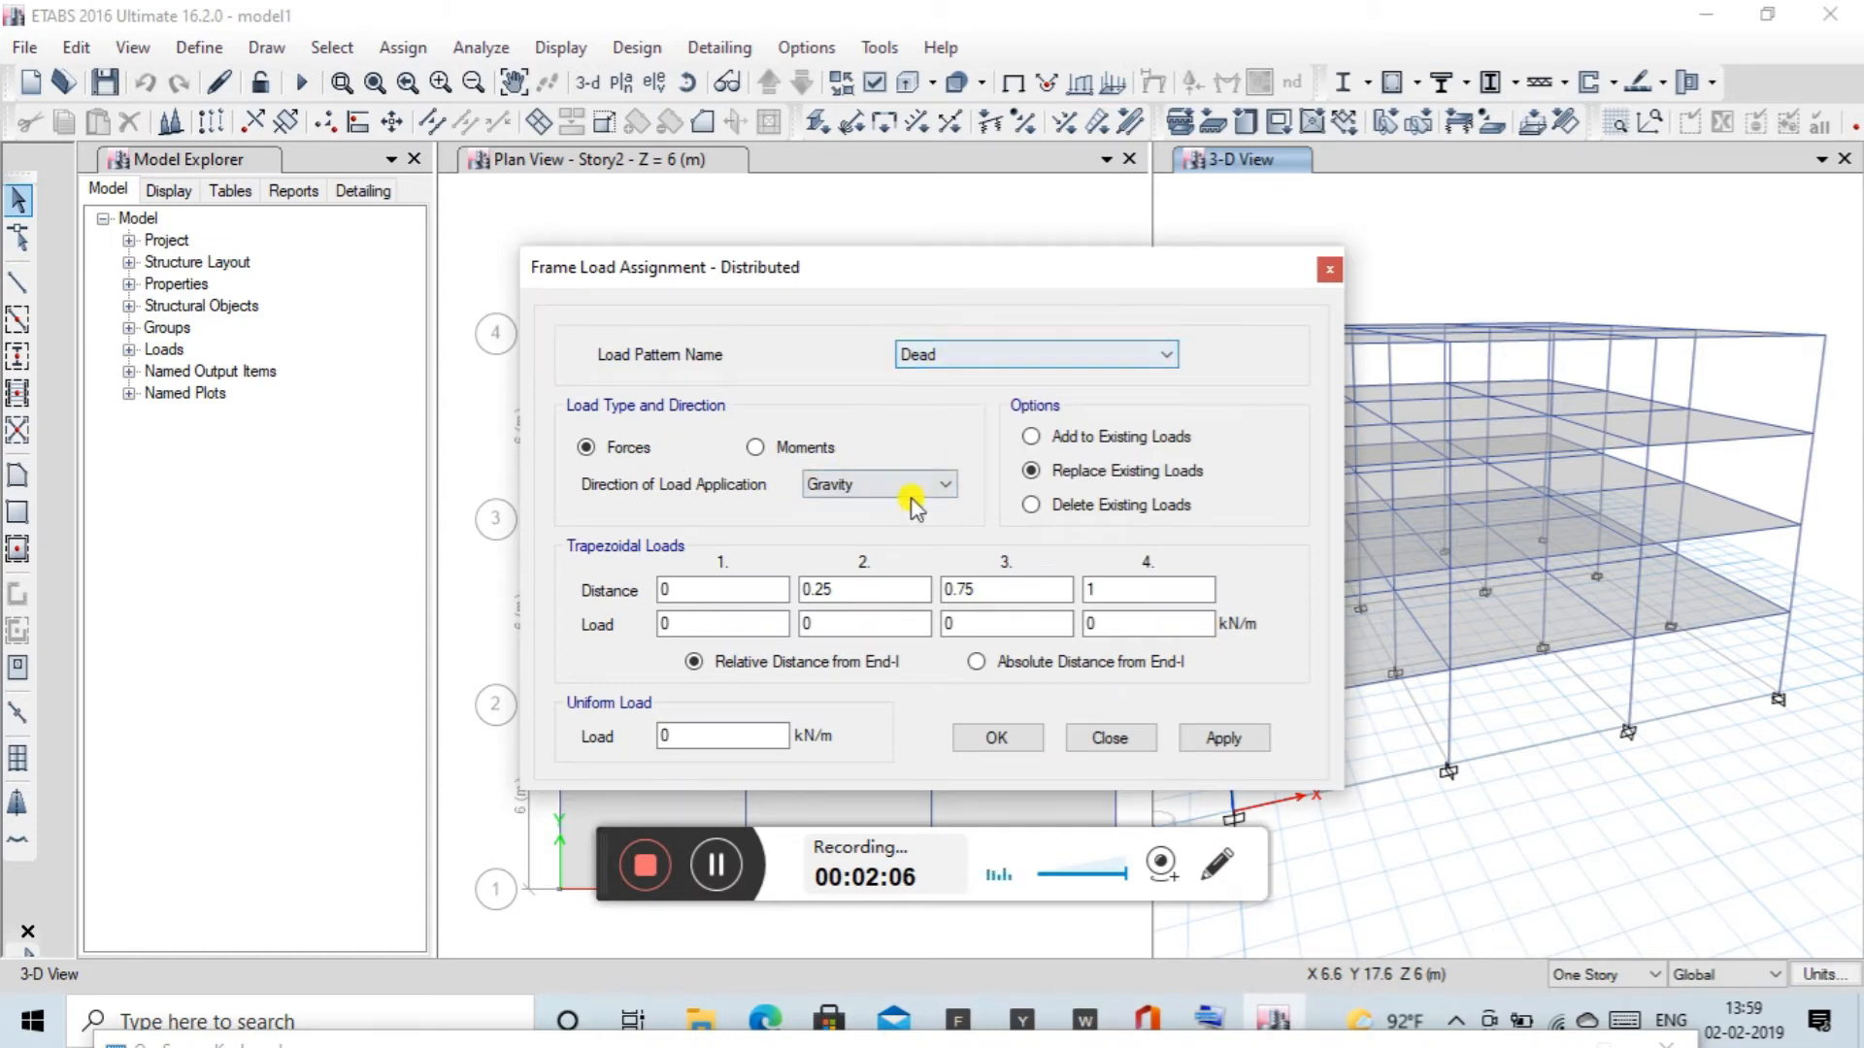
click(680, 736)
double_click(683, 737)
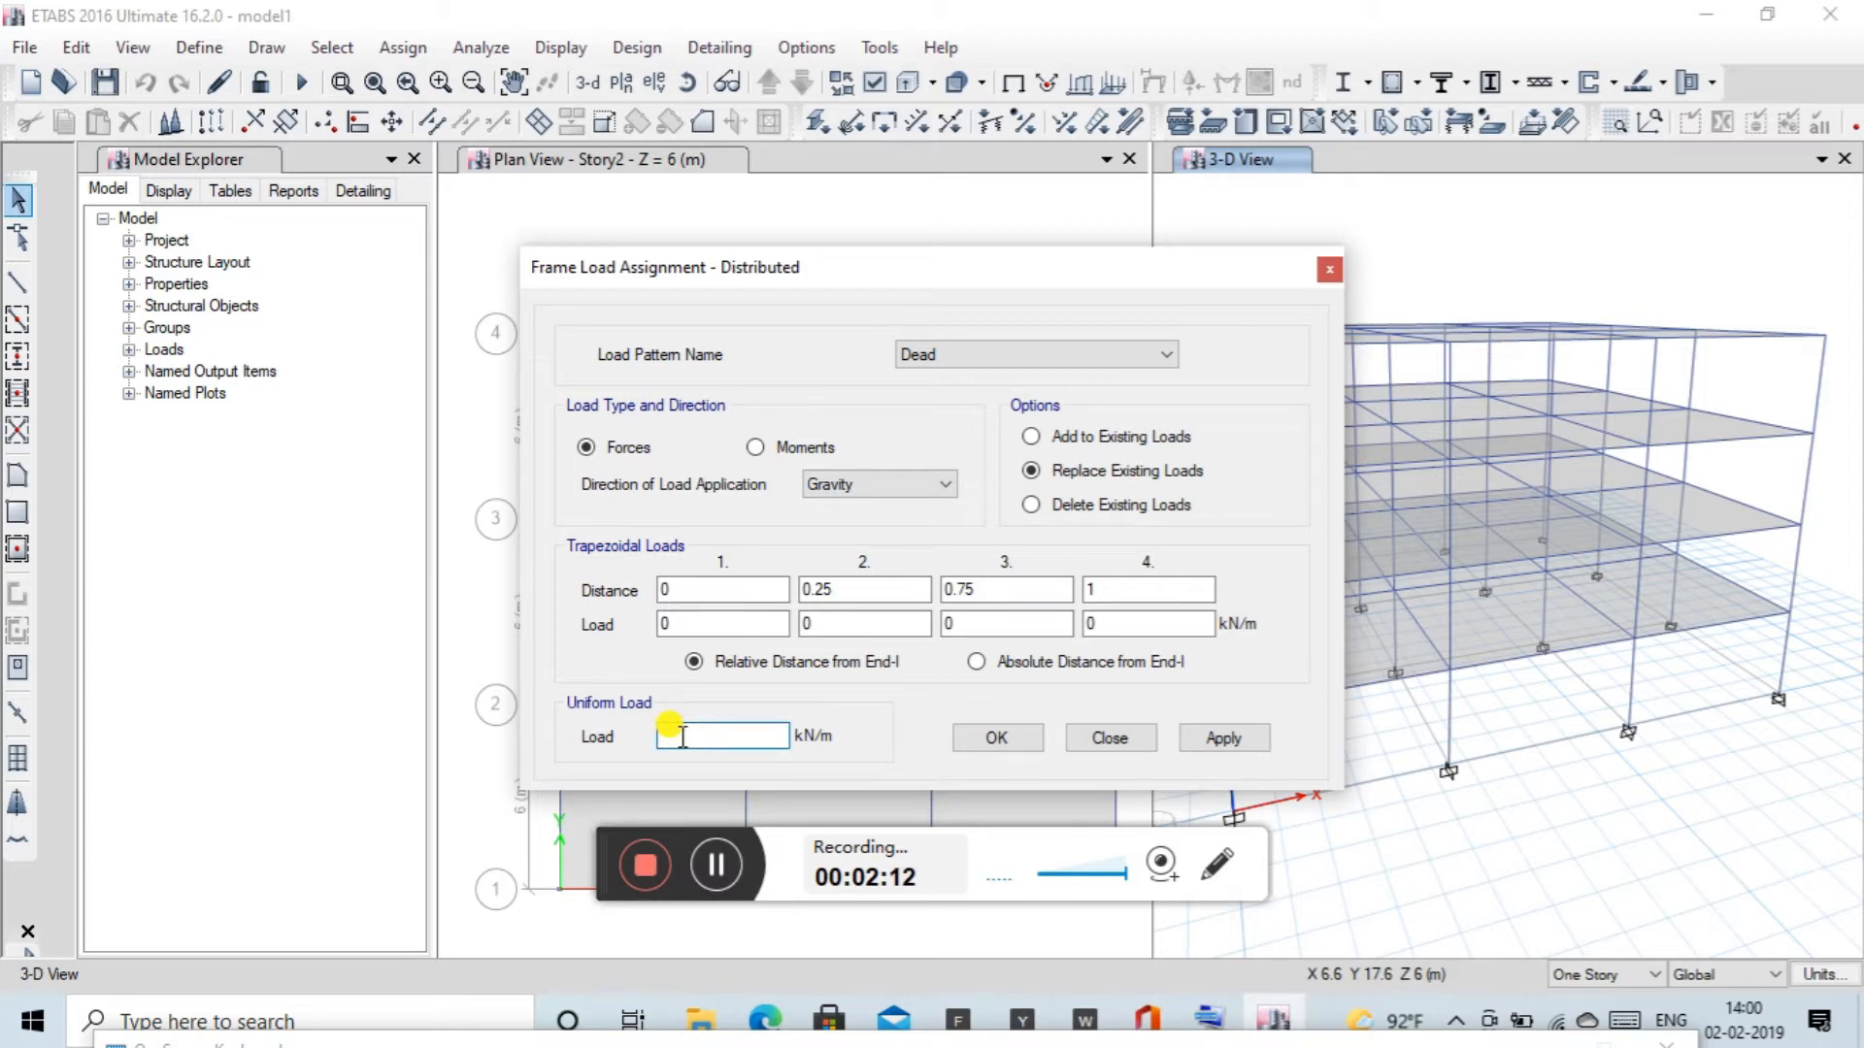
text(0.2)
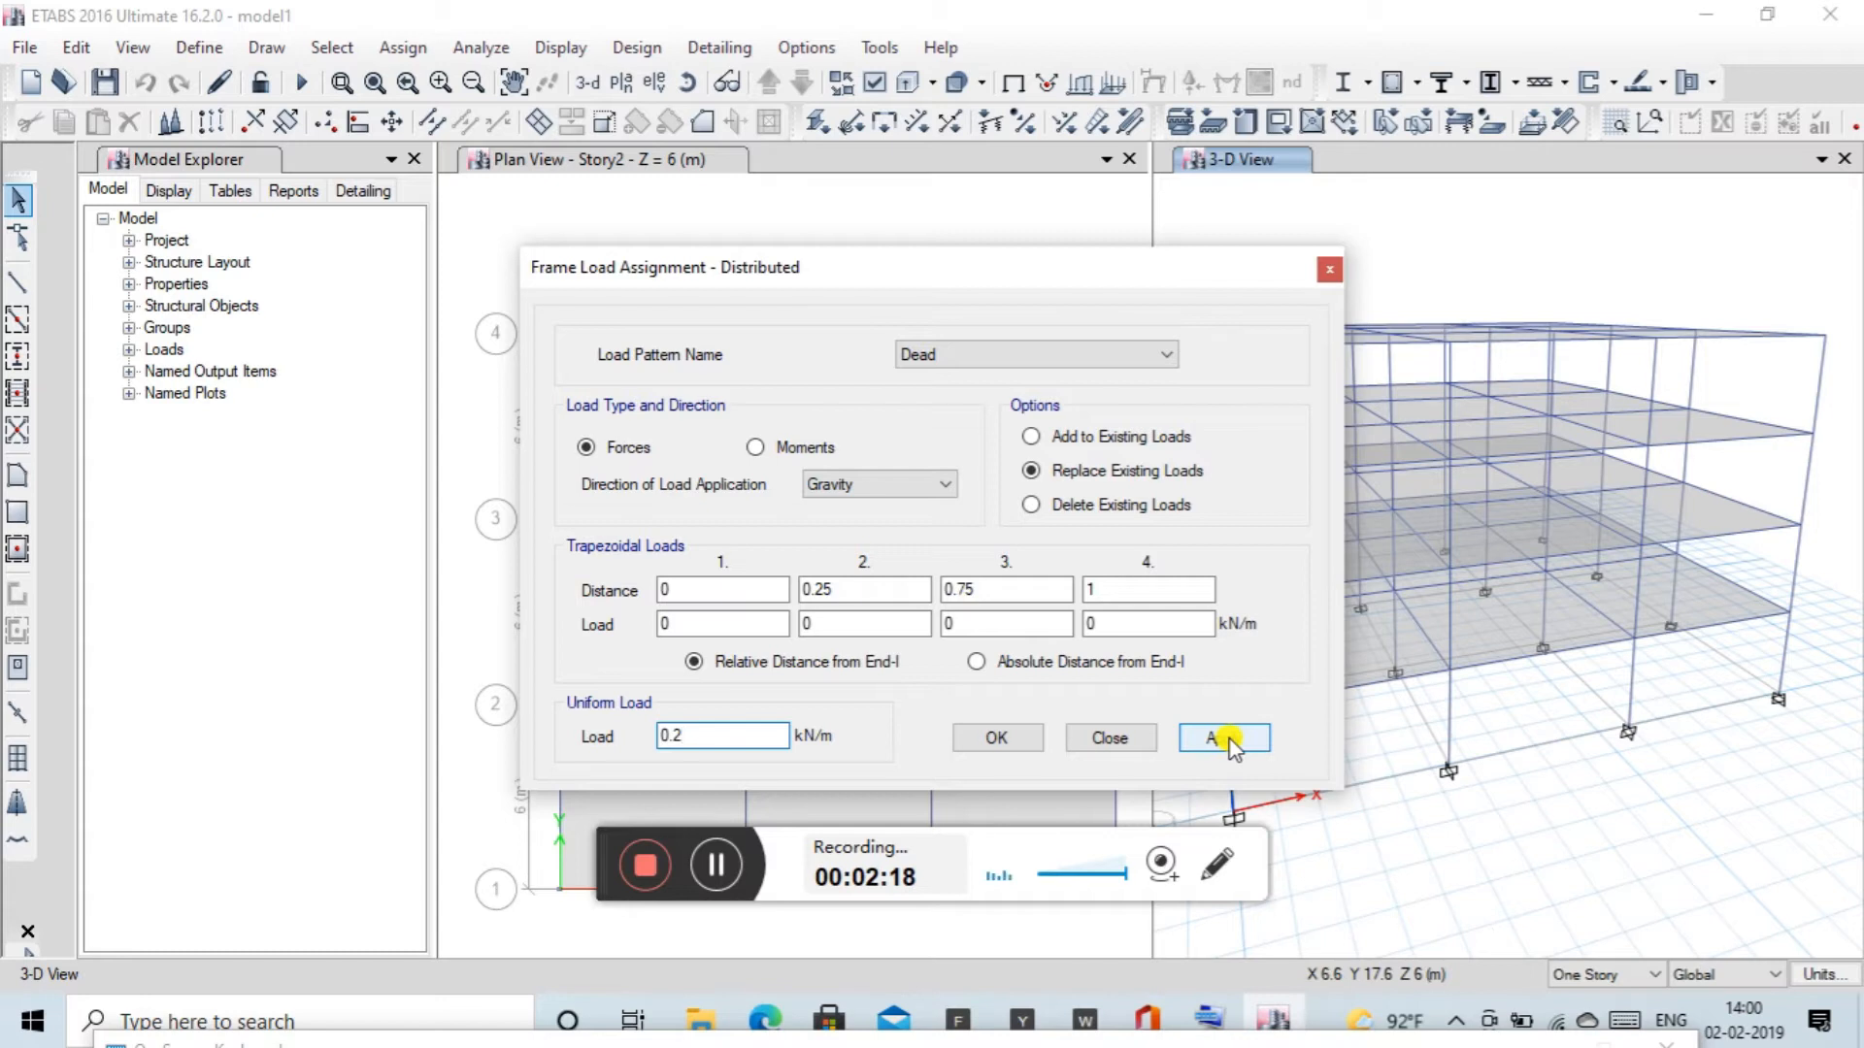
click(1229, 739)
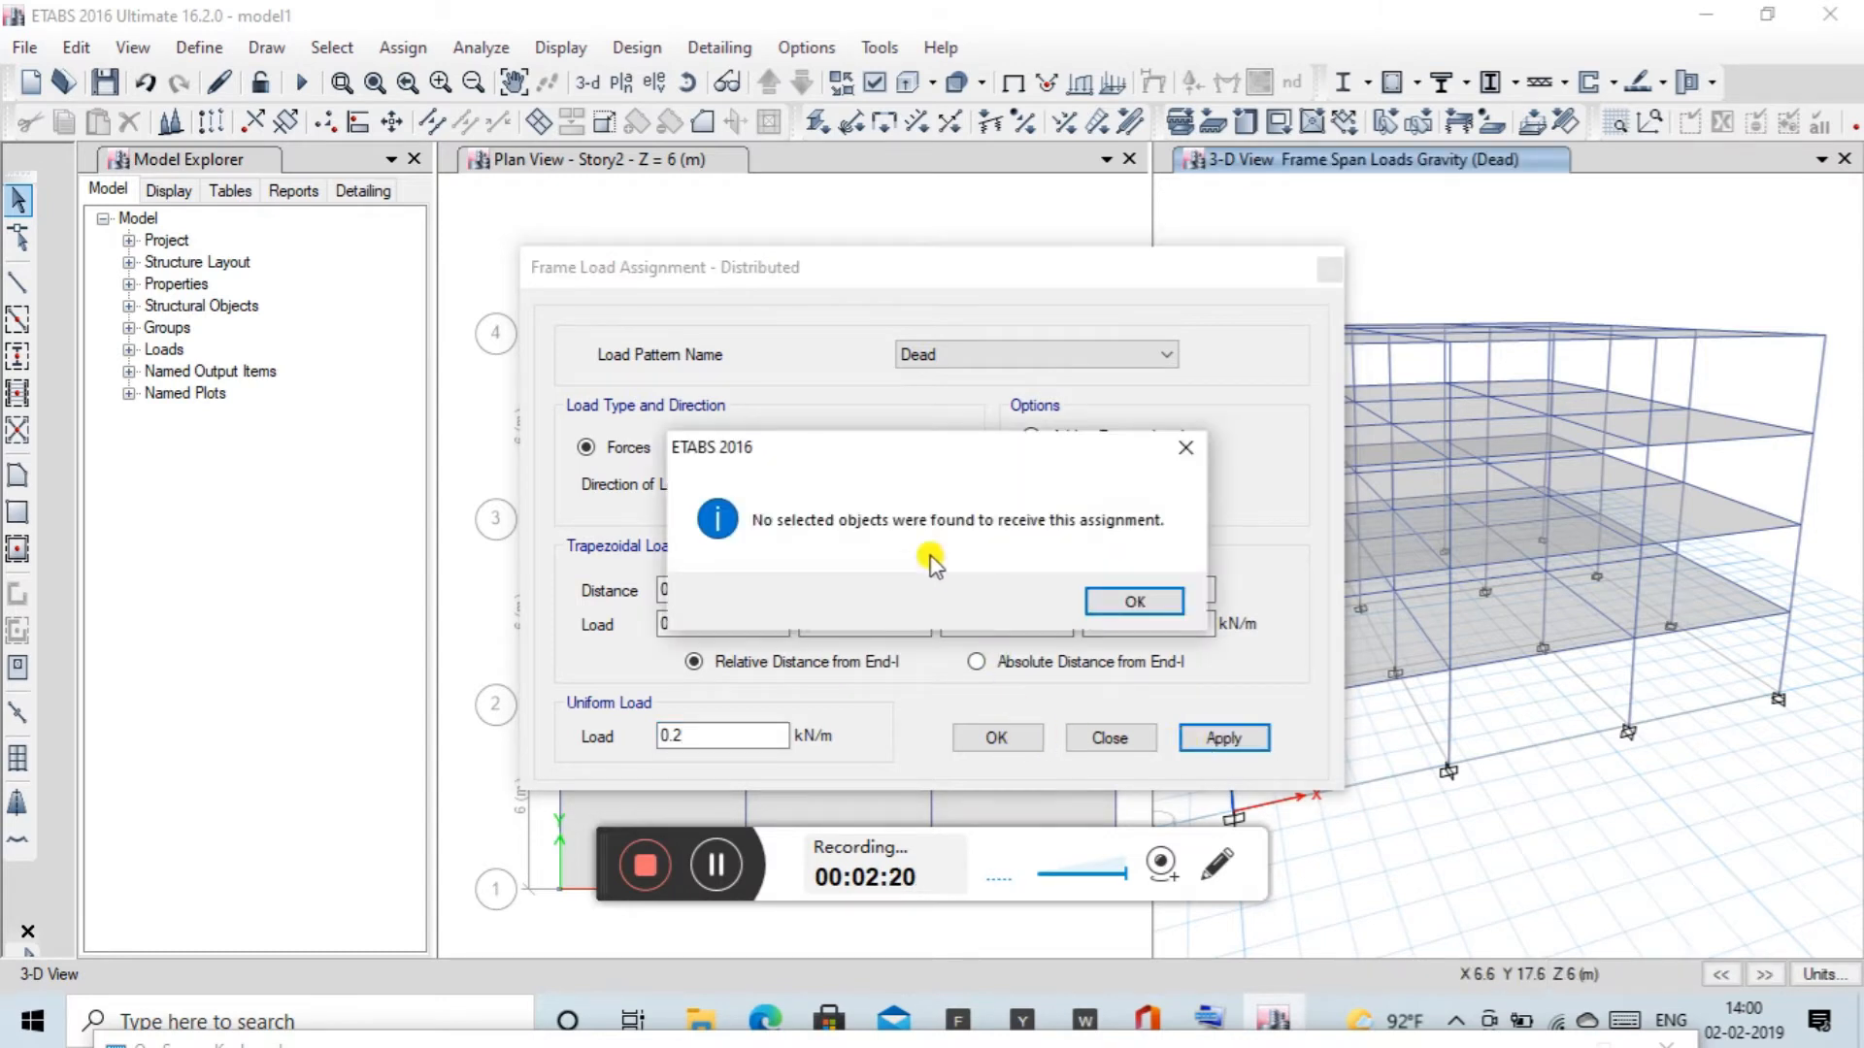
click(1128, 606)
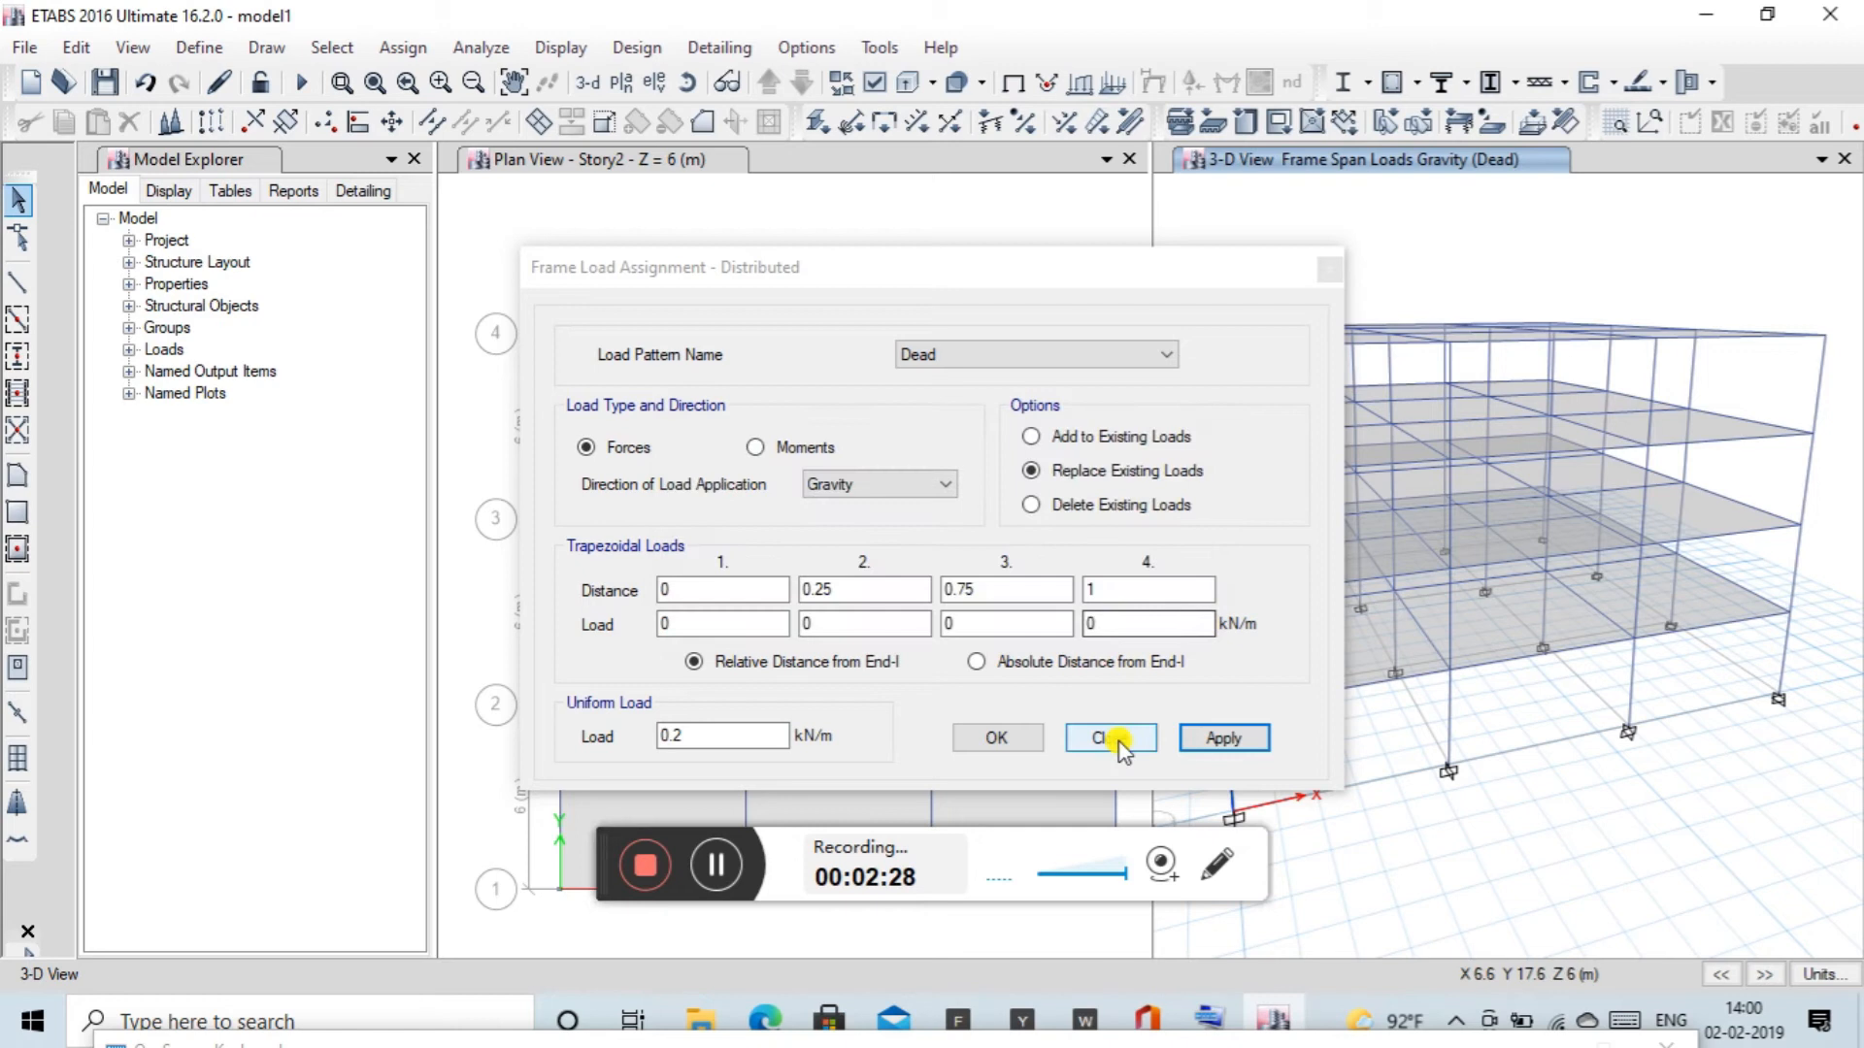
click(1112, 740)
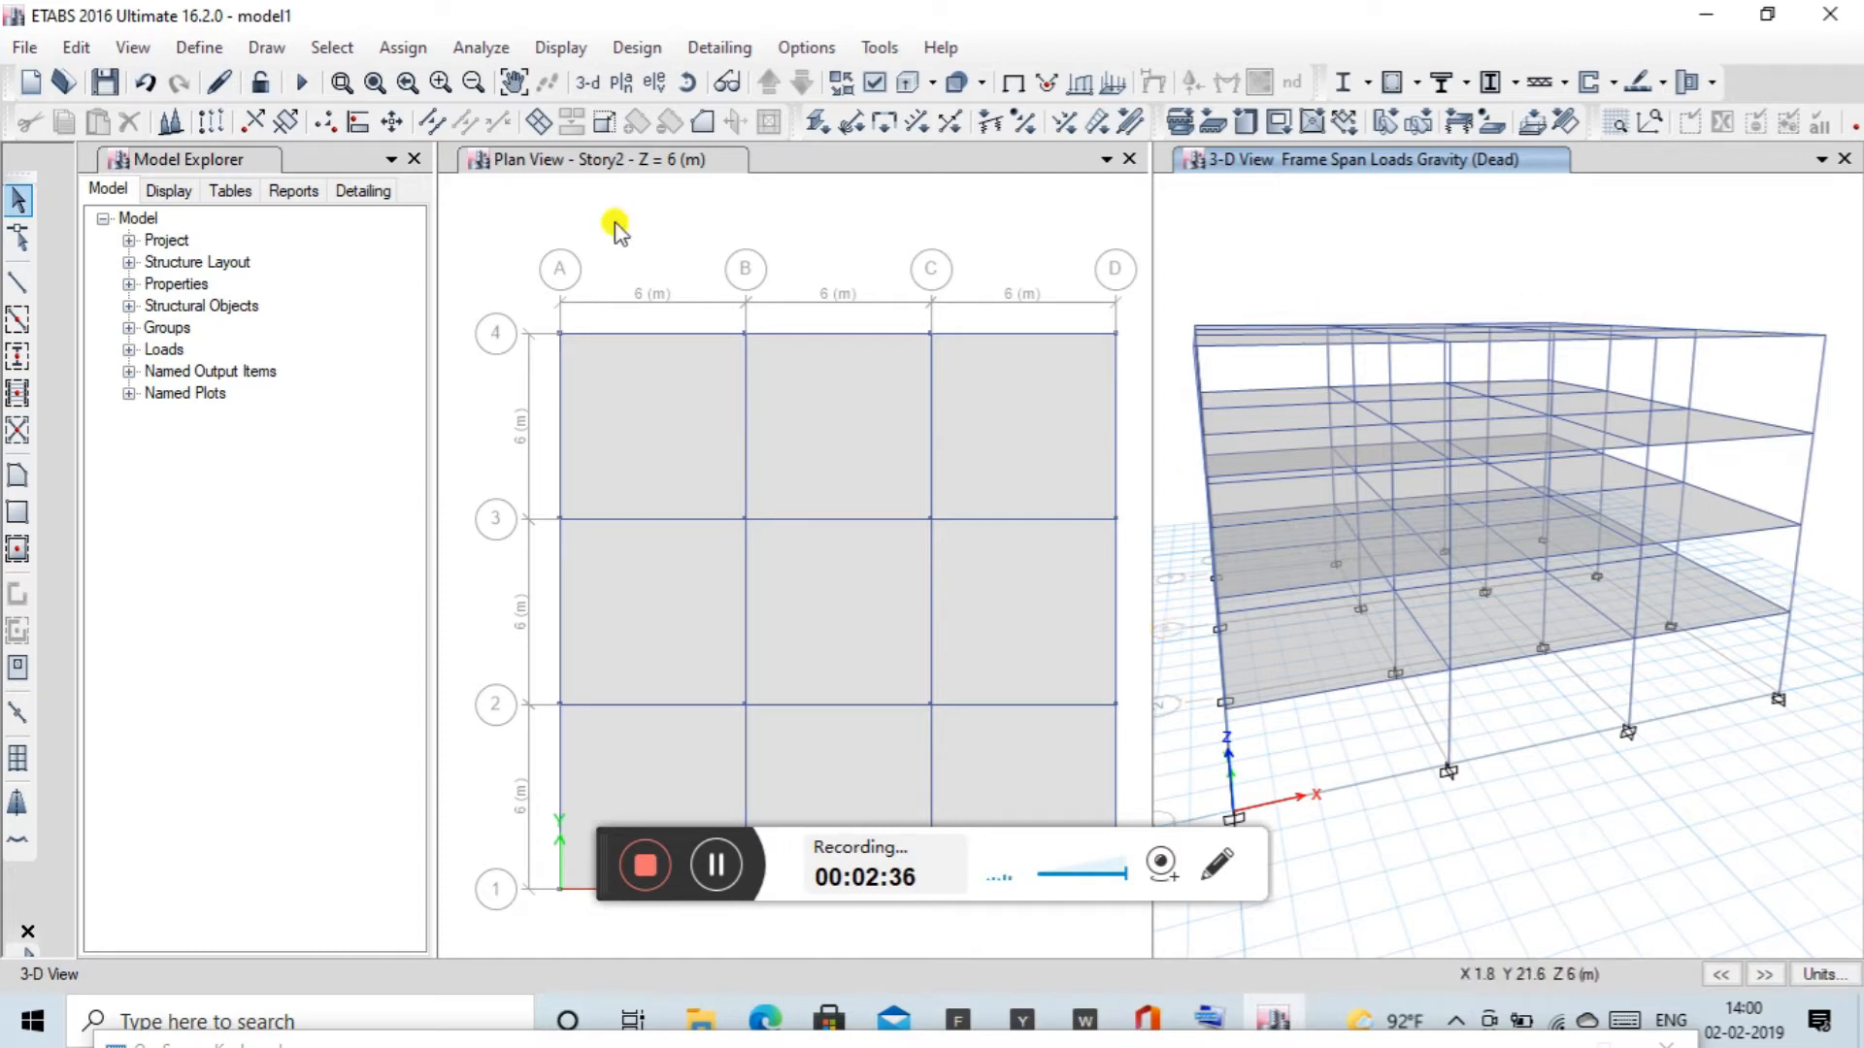
click(864, 169)
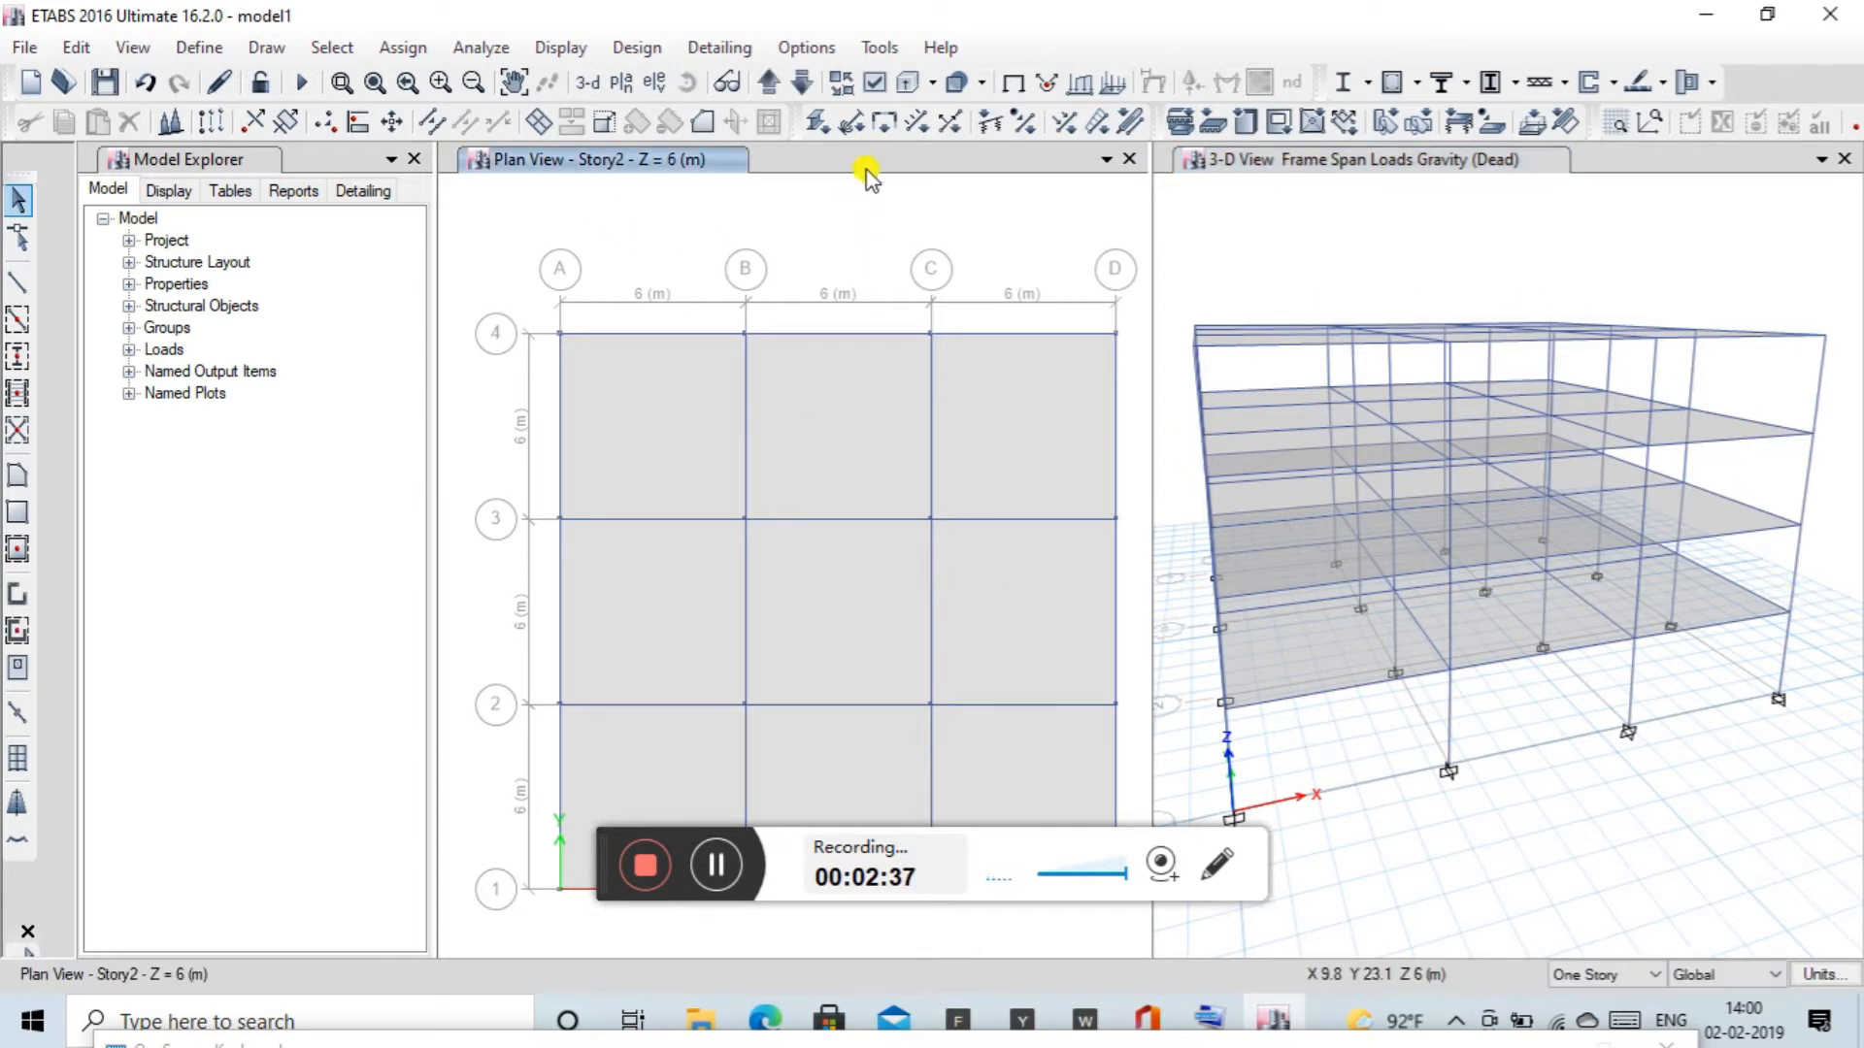
click(652, 335)
click(844, 335)
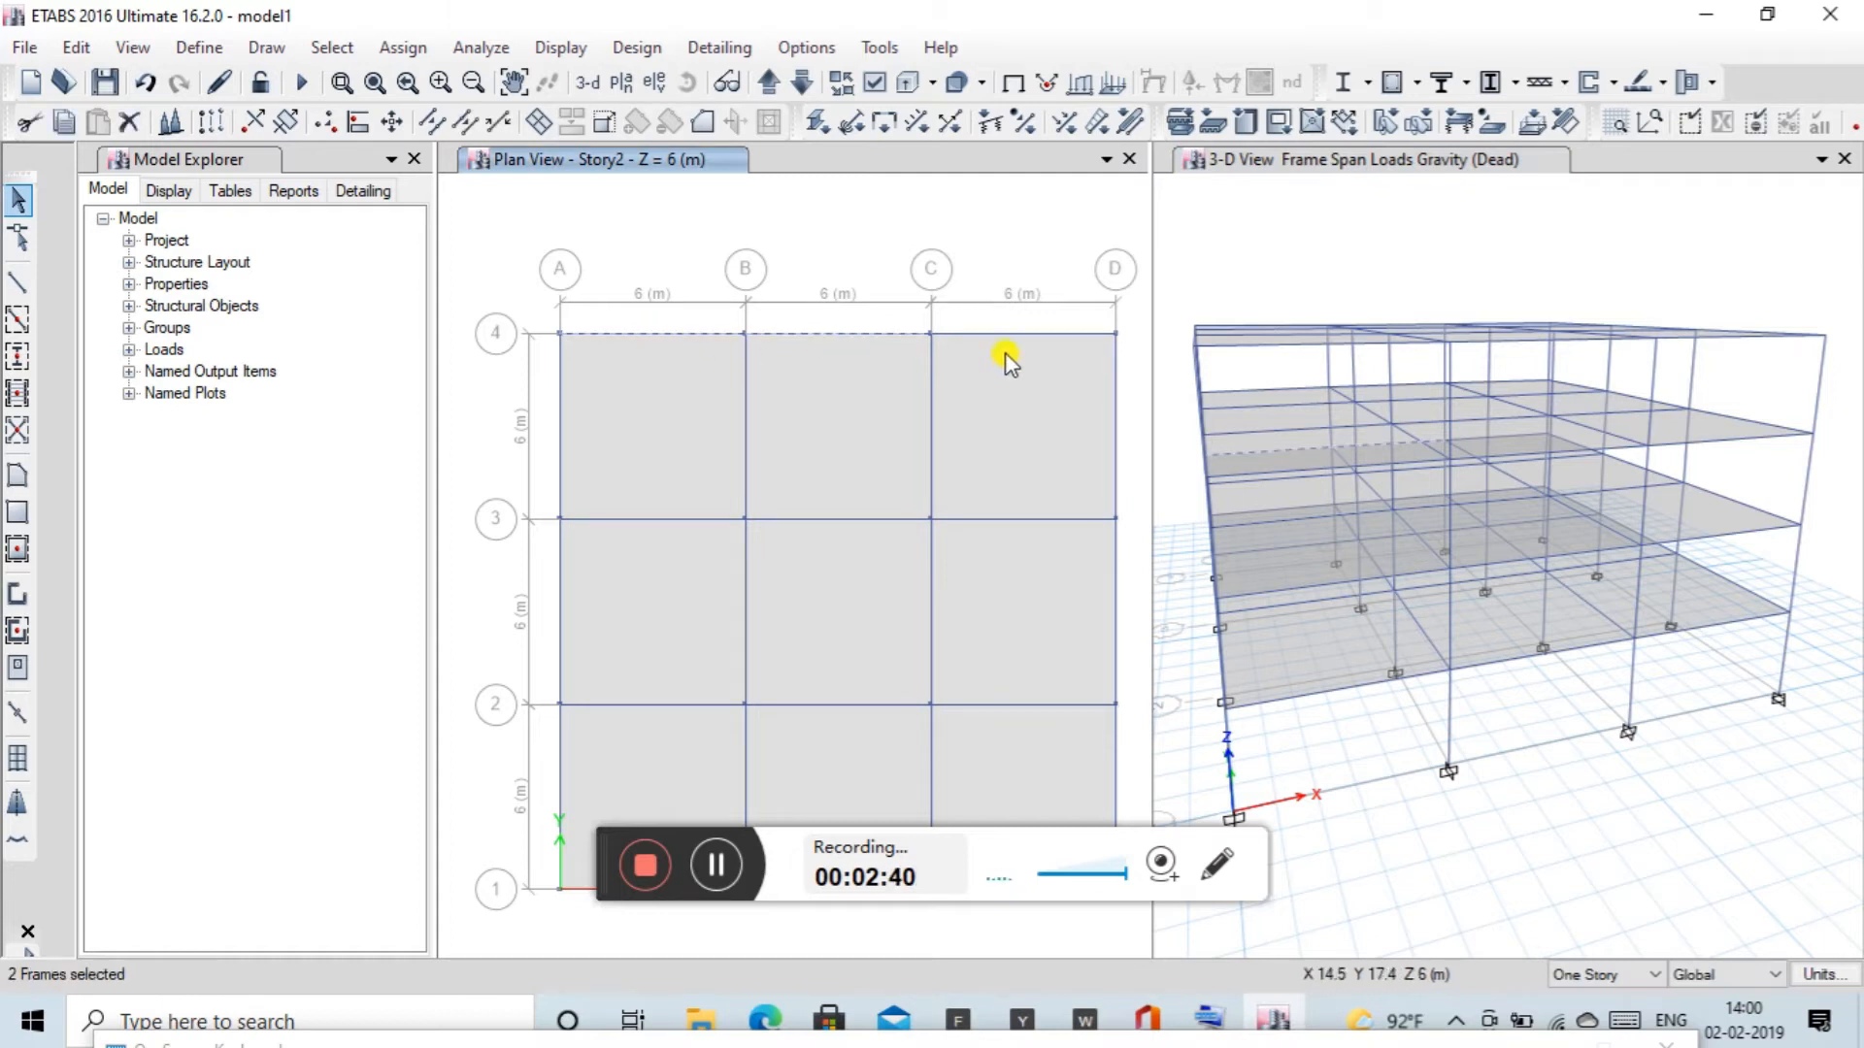
click(1023, 336)
click(1114, 449)
click(1116, 625)
drag(609, 837, 615, 938)
click(1114, 821)
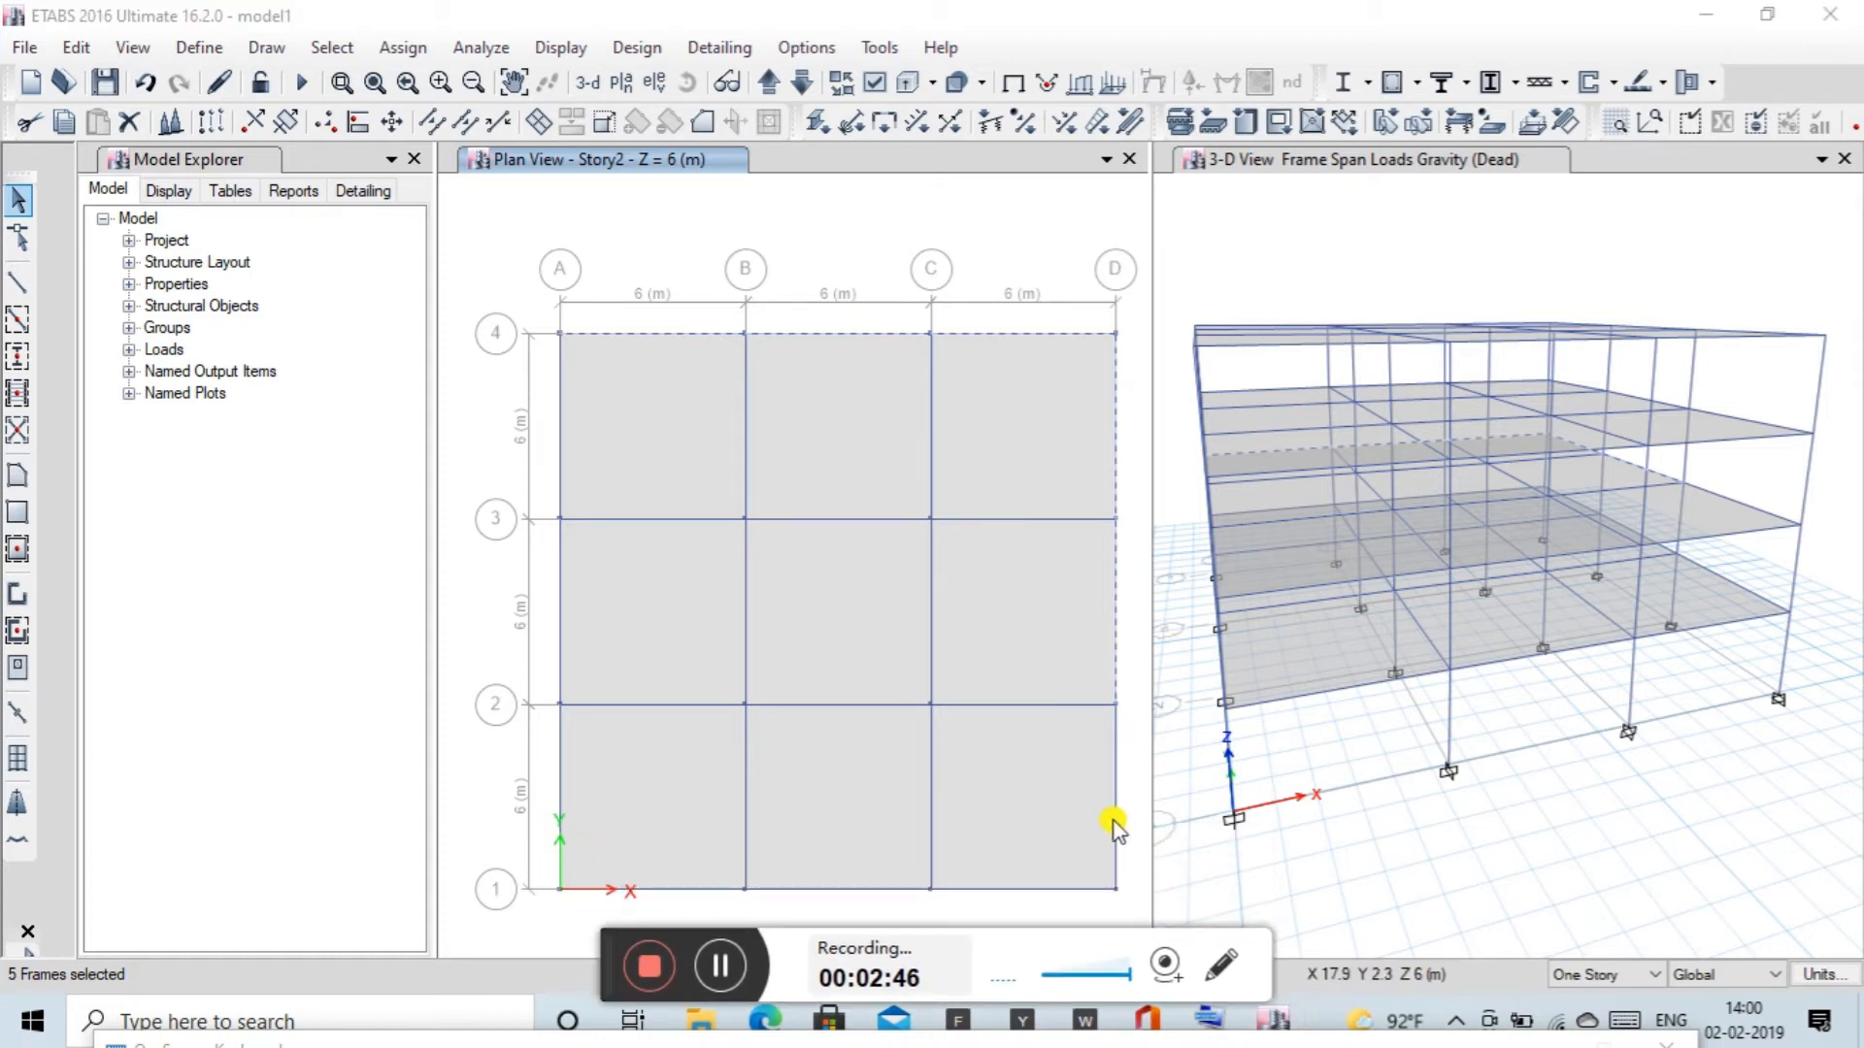
click(1020, 887)
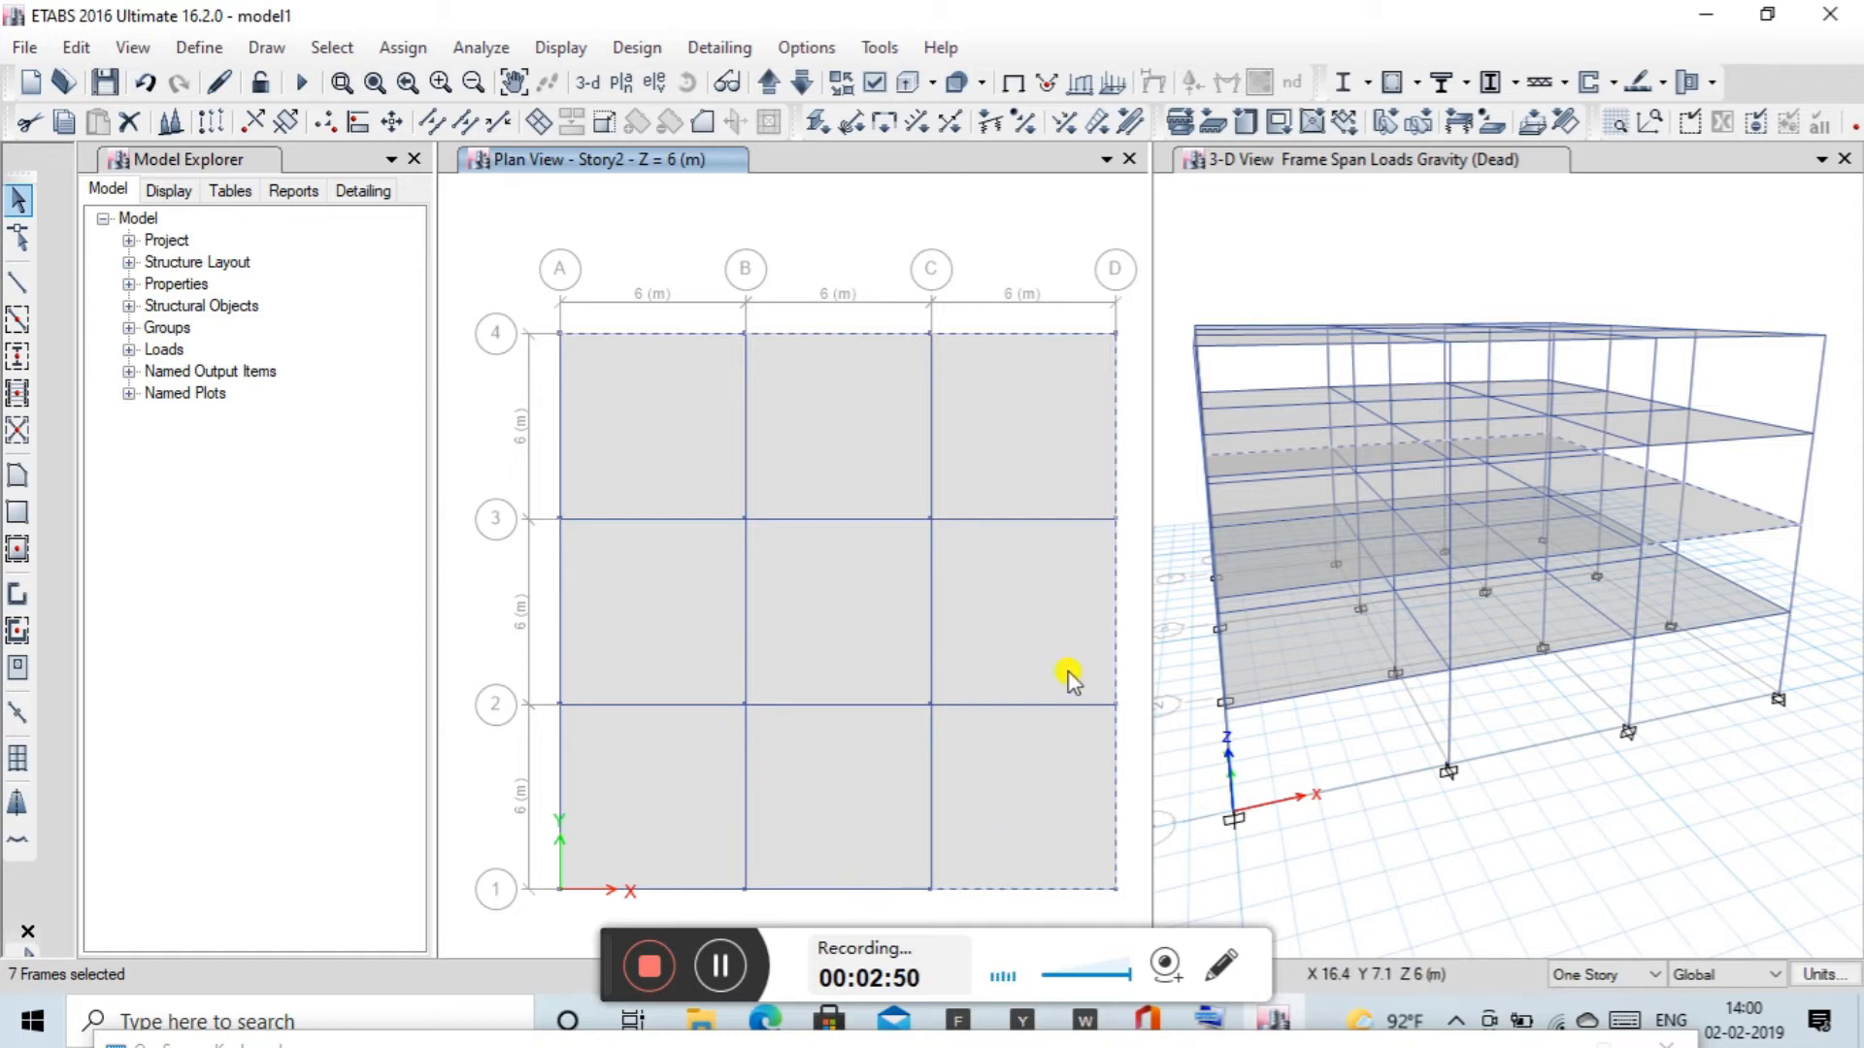
mouse_move(579, 1043)
mouse_down()
mouse_move(936, 924)
mouse_move(569, 1041)
mouse_up()
click(497, 992)
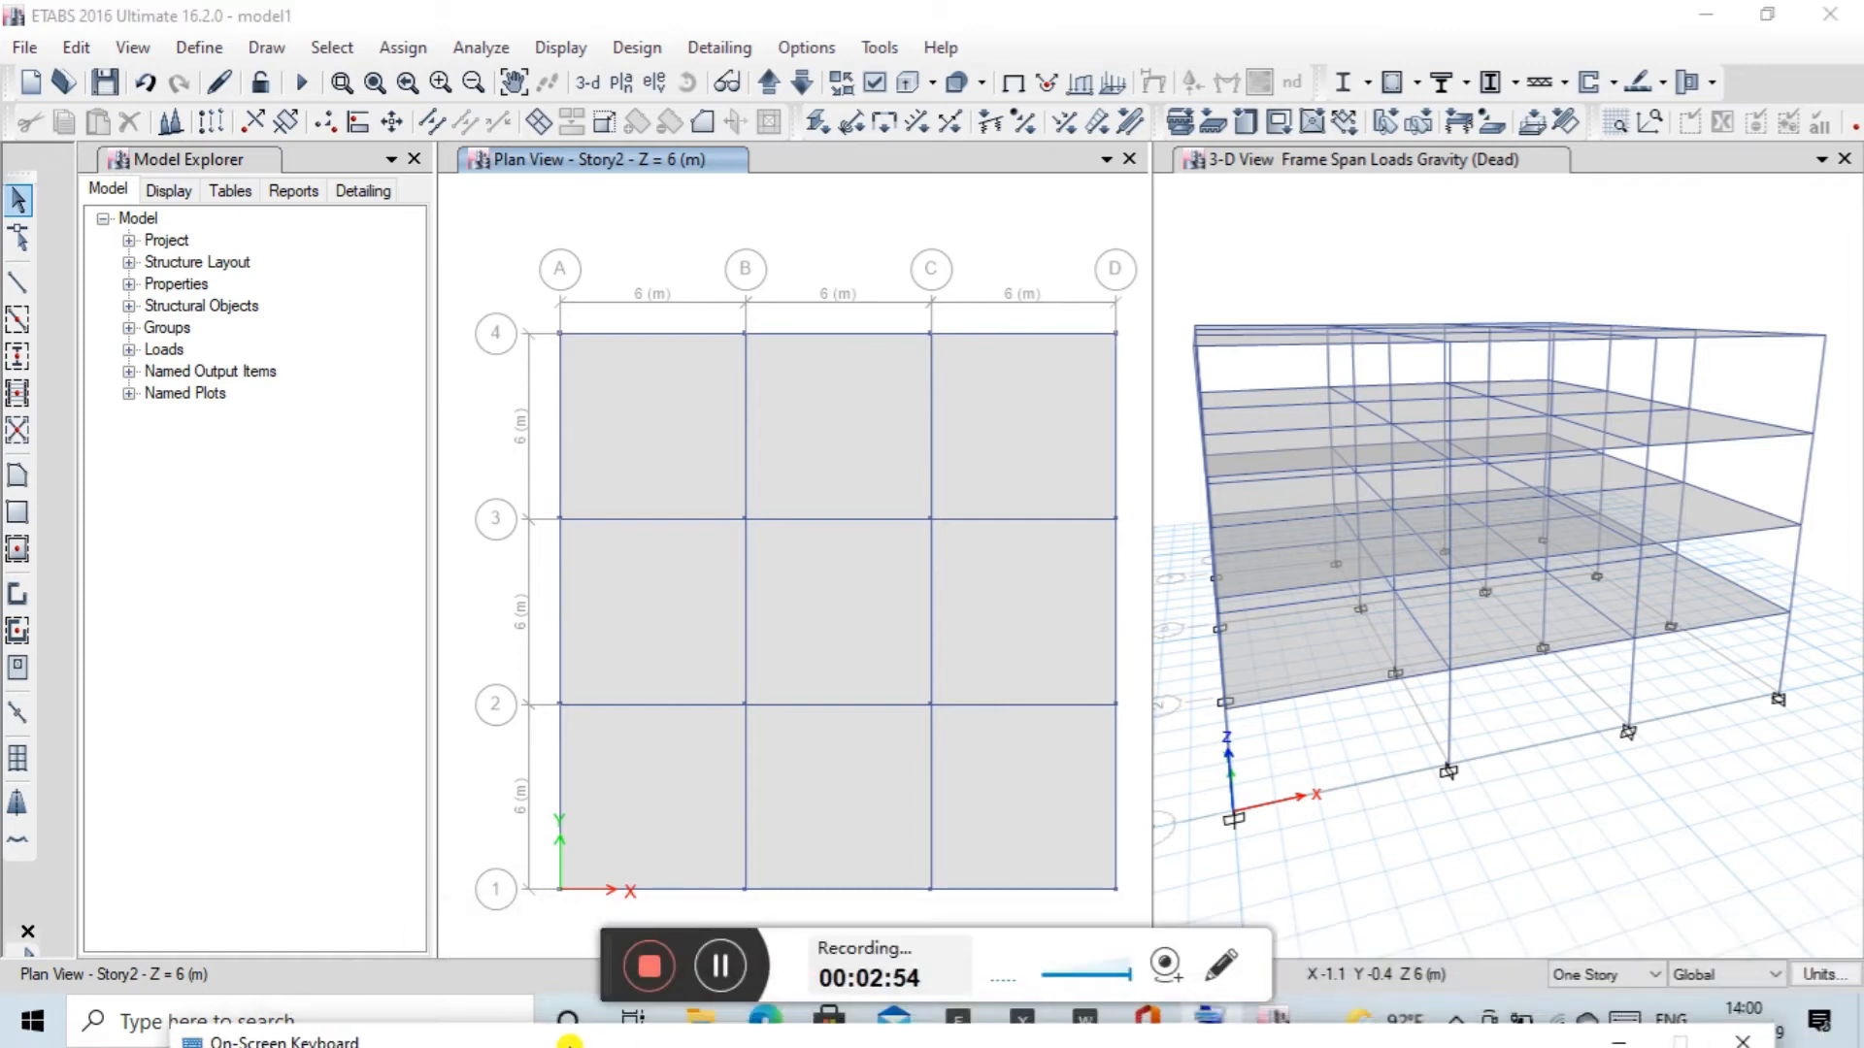
Select the perimeter beams on all stories along grids 4, D and A, and along grid 1 between B and D.
click(1644, 976)
click(1592, 1015)
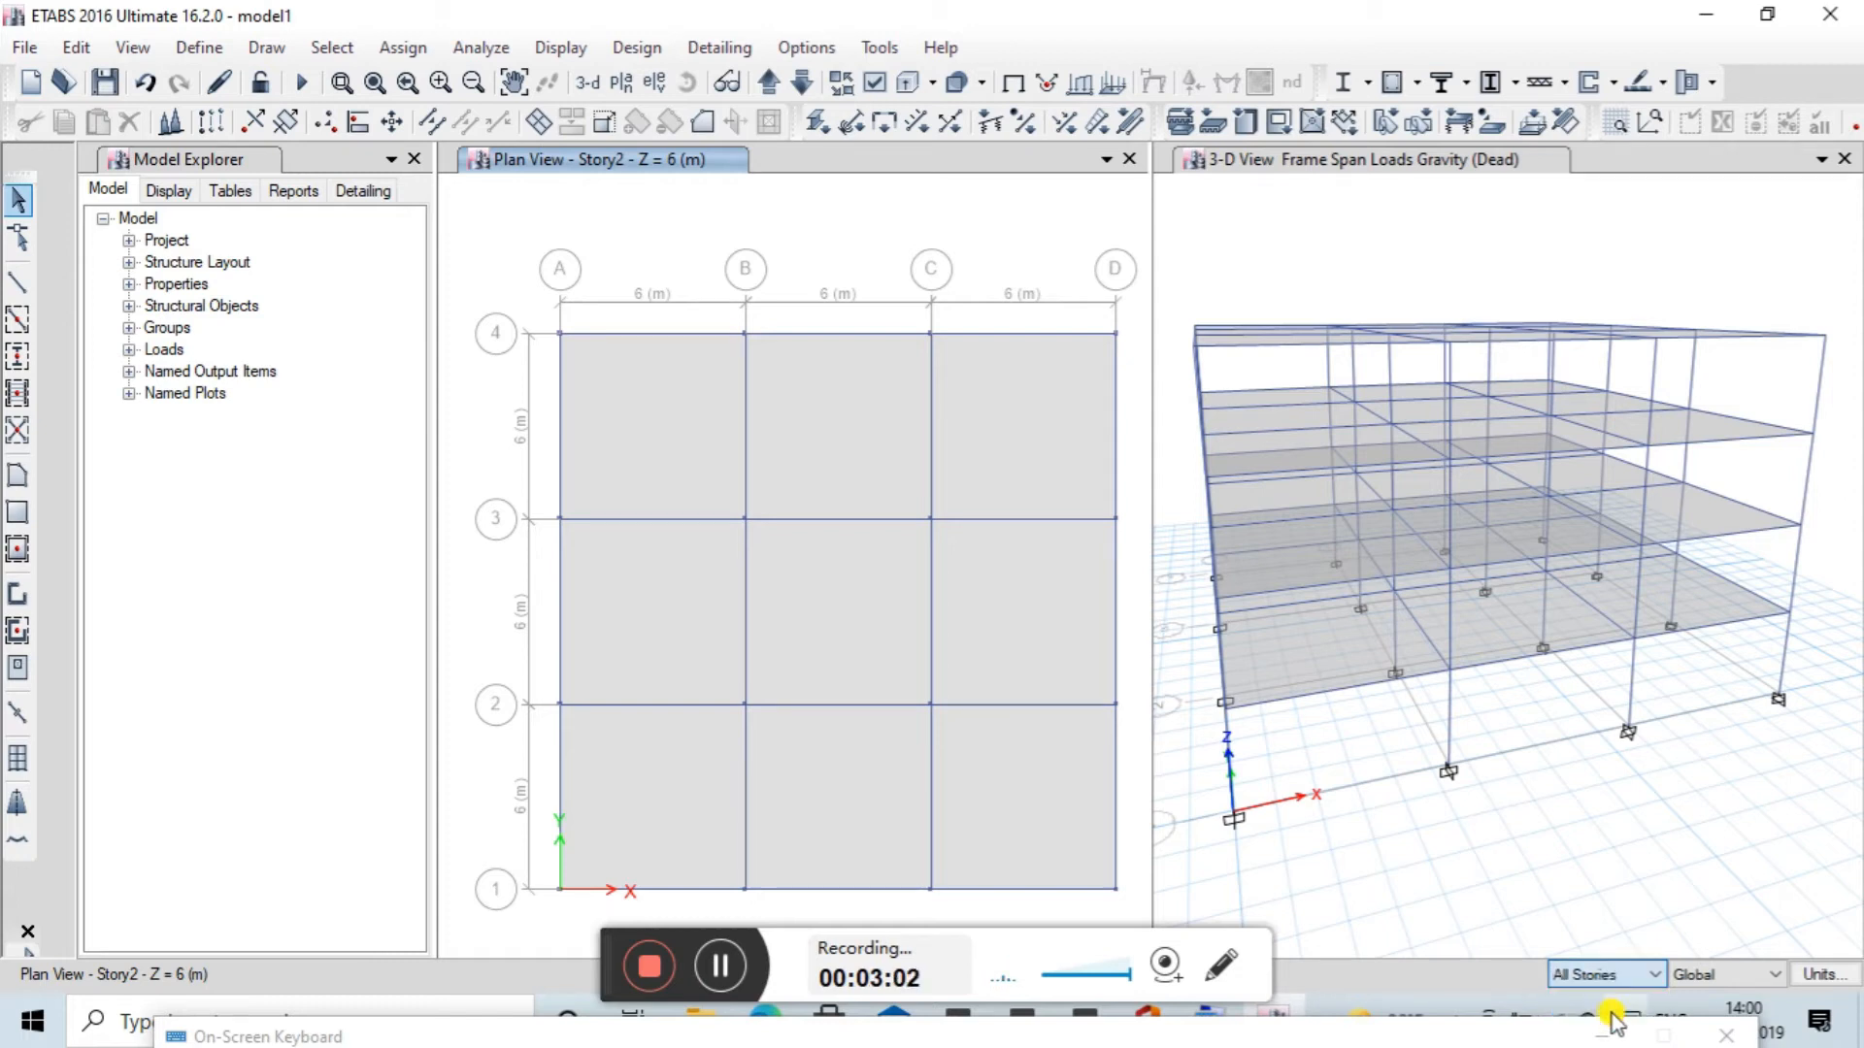
click(632, 333)
click(835, 333)
click(1039, 333)
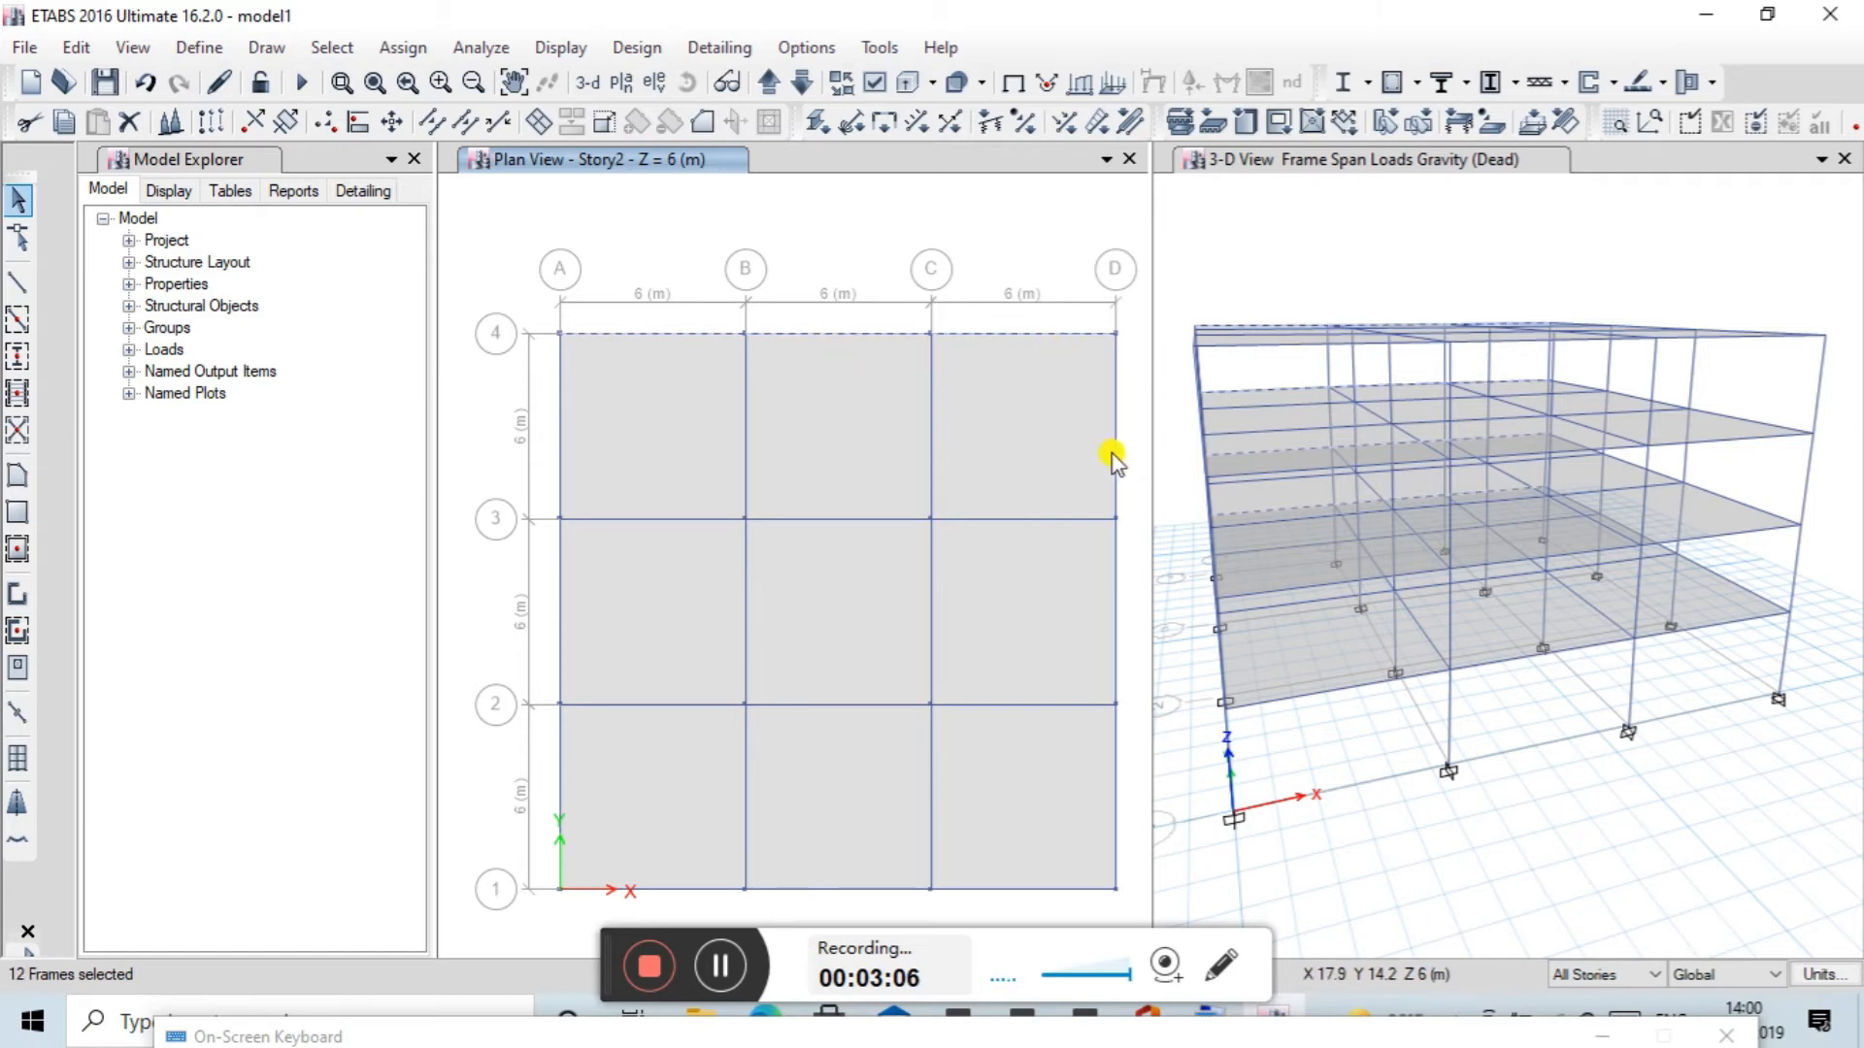
click(1116, 457)
click(1118, 633)
click(1115, 761)
click(1011, 889)
click(879, 889)
click(559, 806)
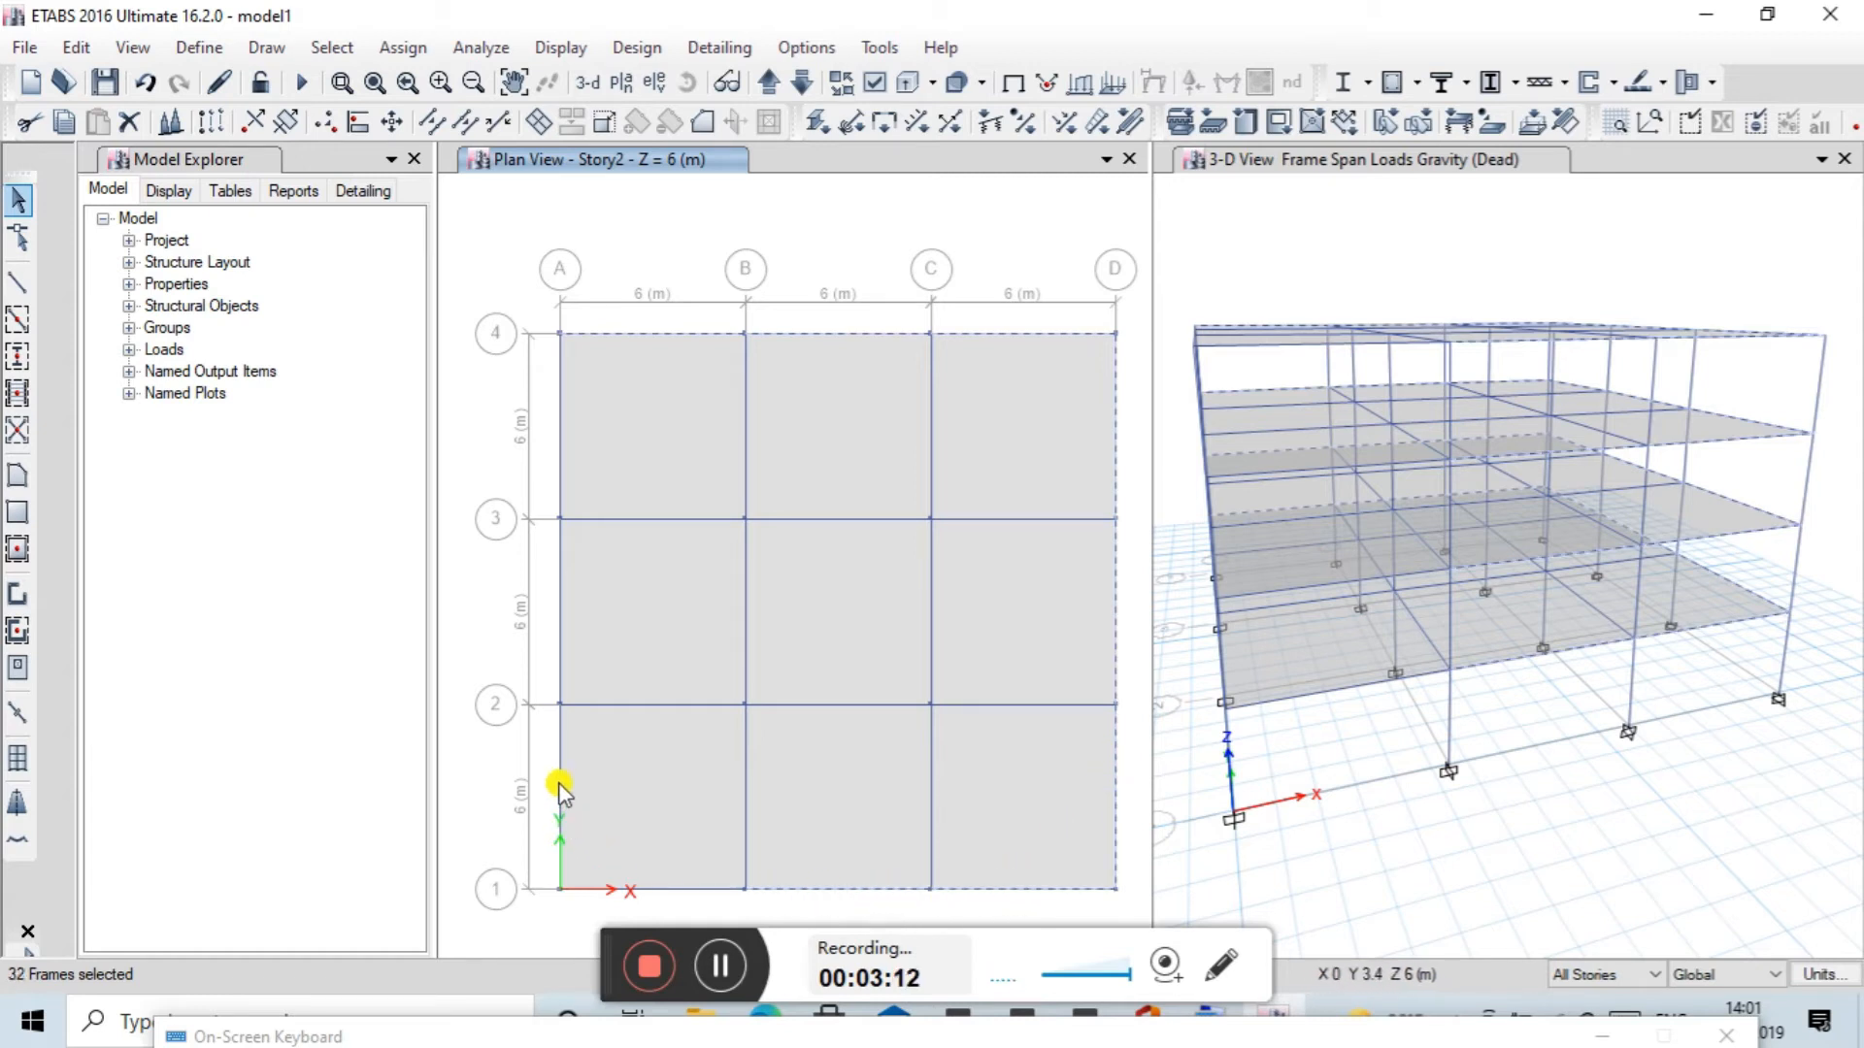
click(560, 586)
click(560, 434)
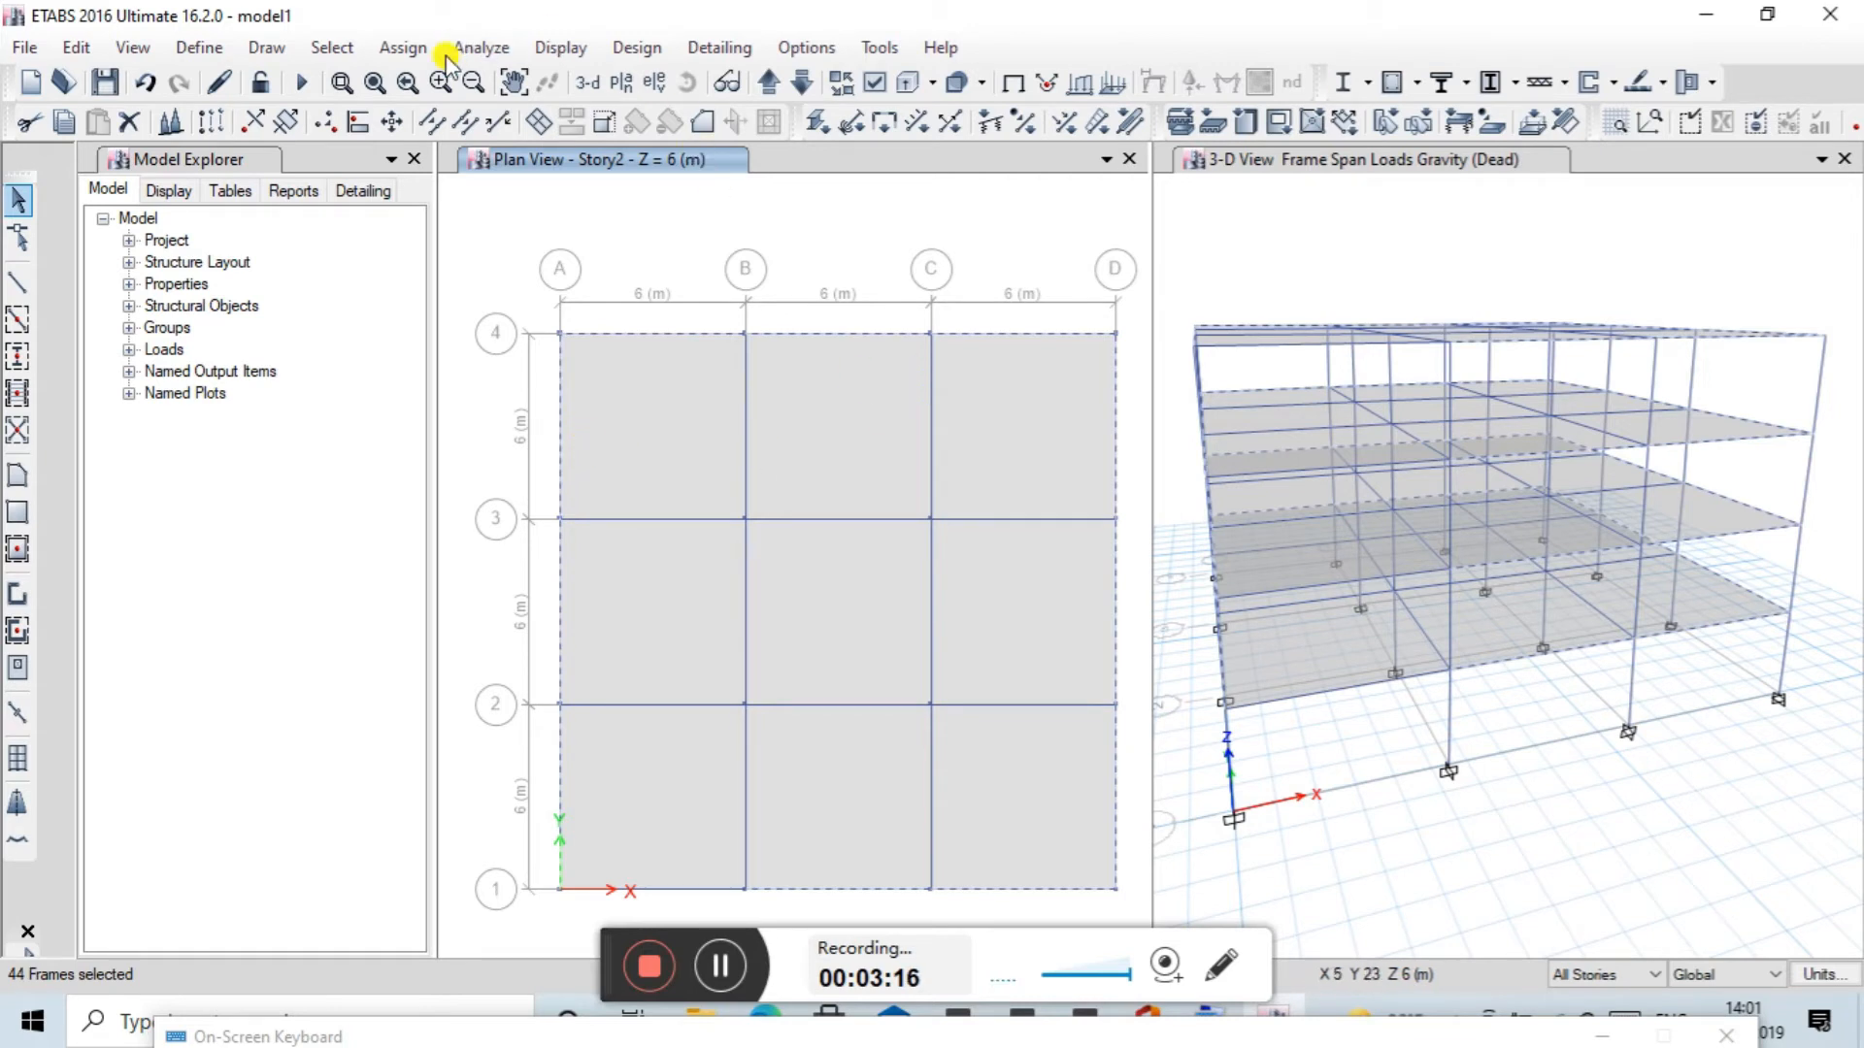
Assign a 0.2 kN/m uniform distributed gravity load to the selected beams in the Dead pattern, replacing existing loads.
click(402, 49)
mouse_move(533, 303)
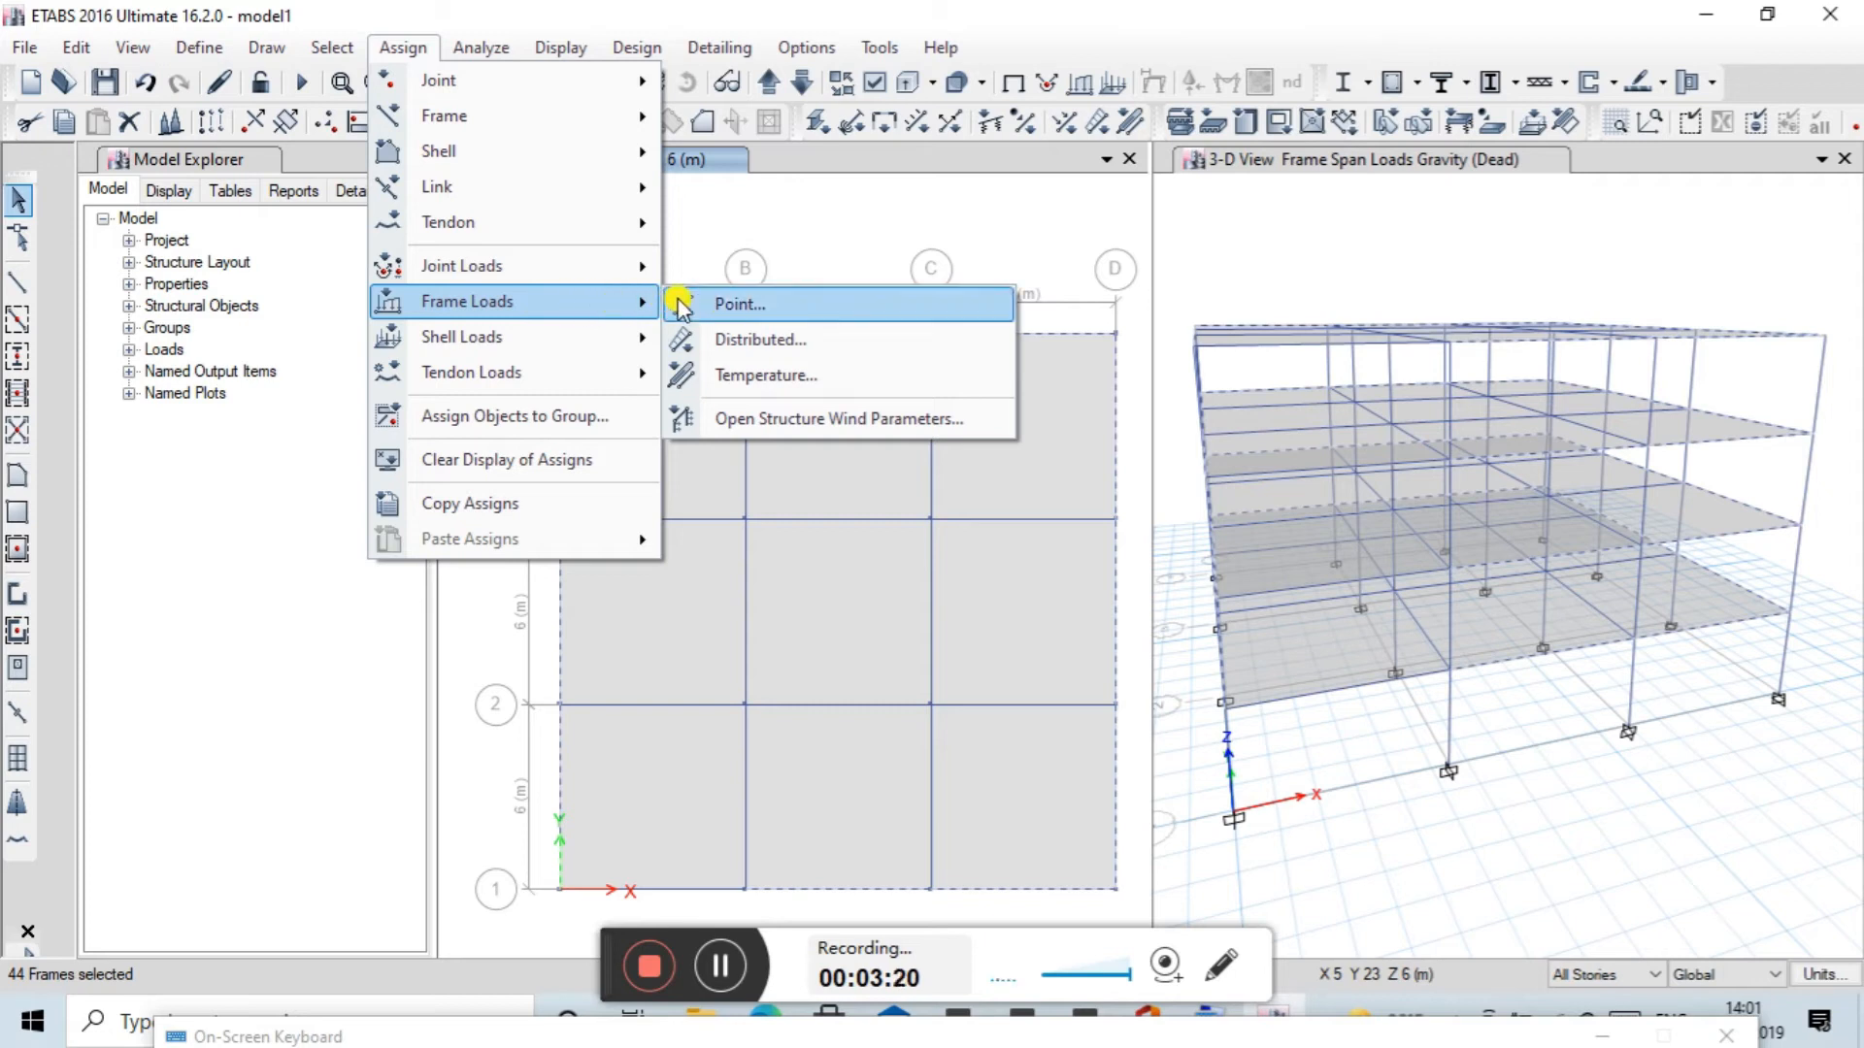
click(759, 340)
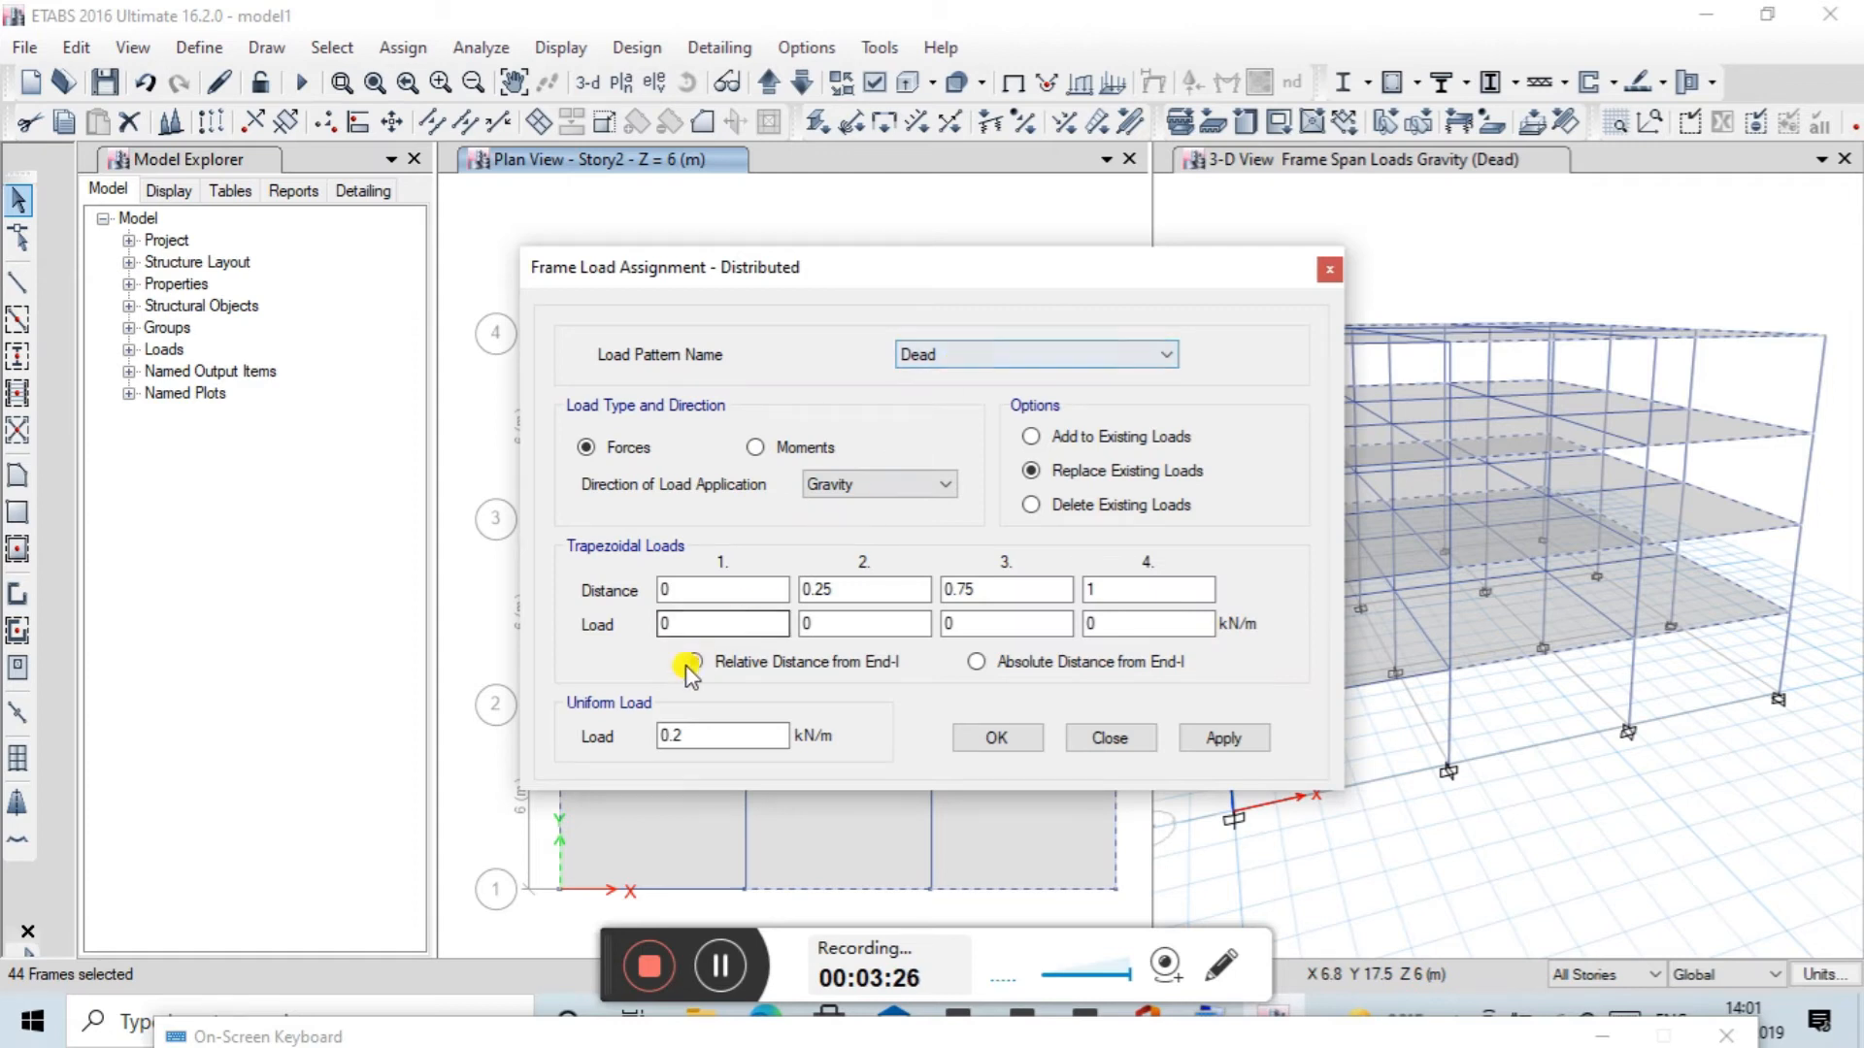
click(692, 736)
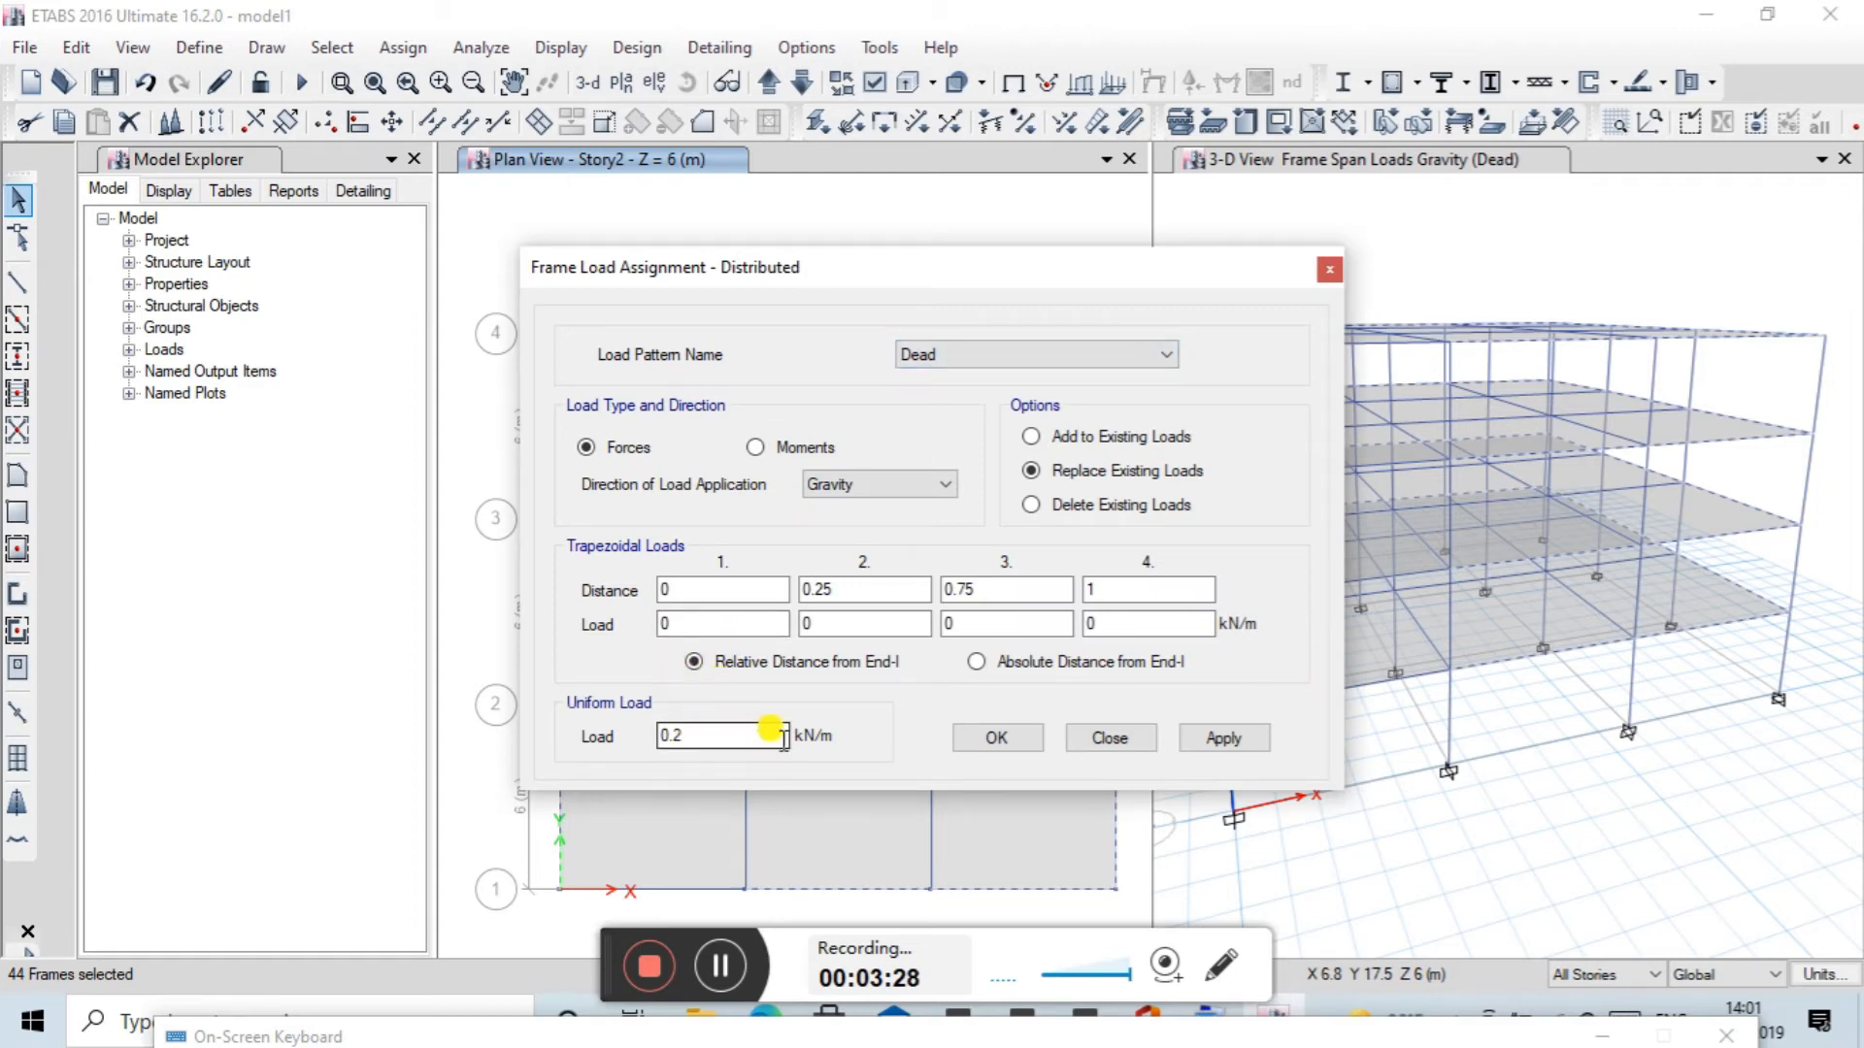
click(1204, 740)
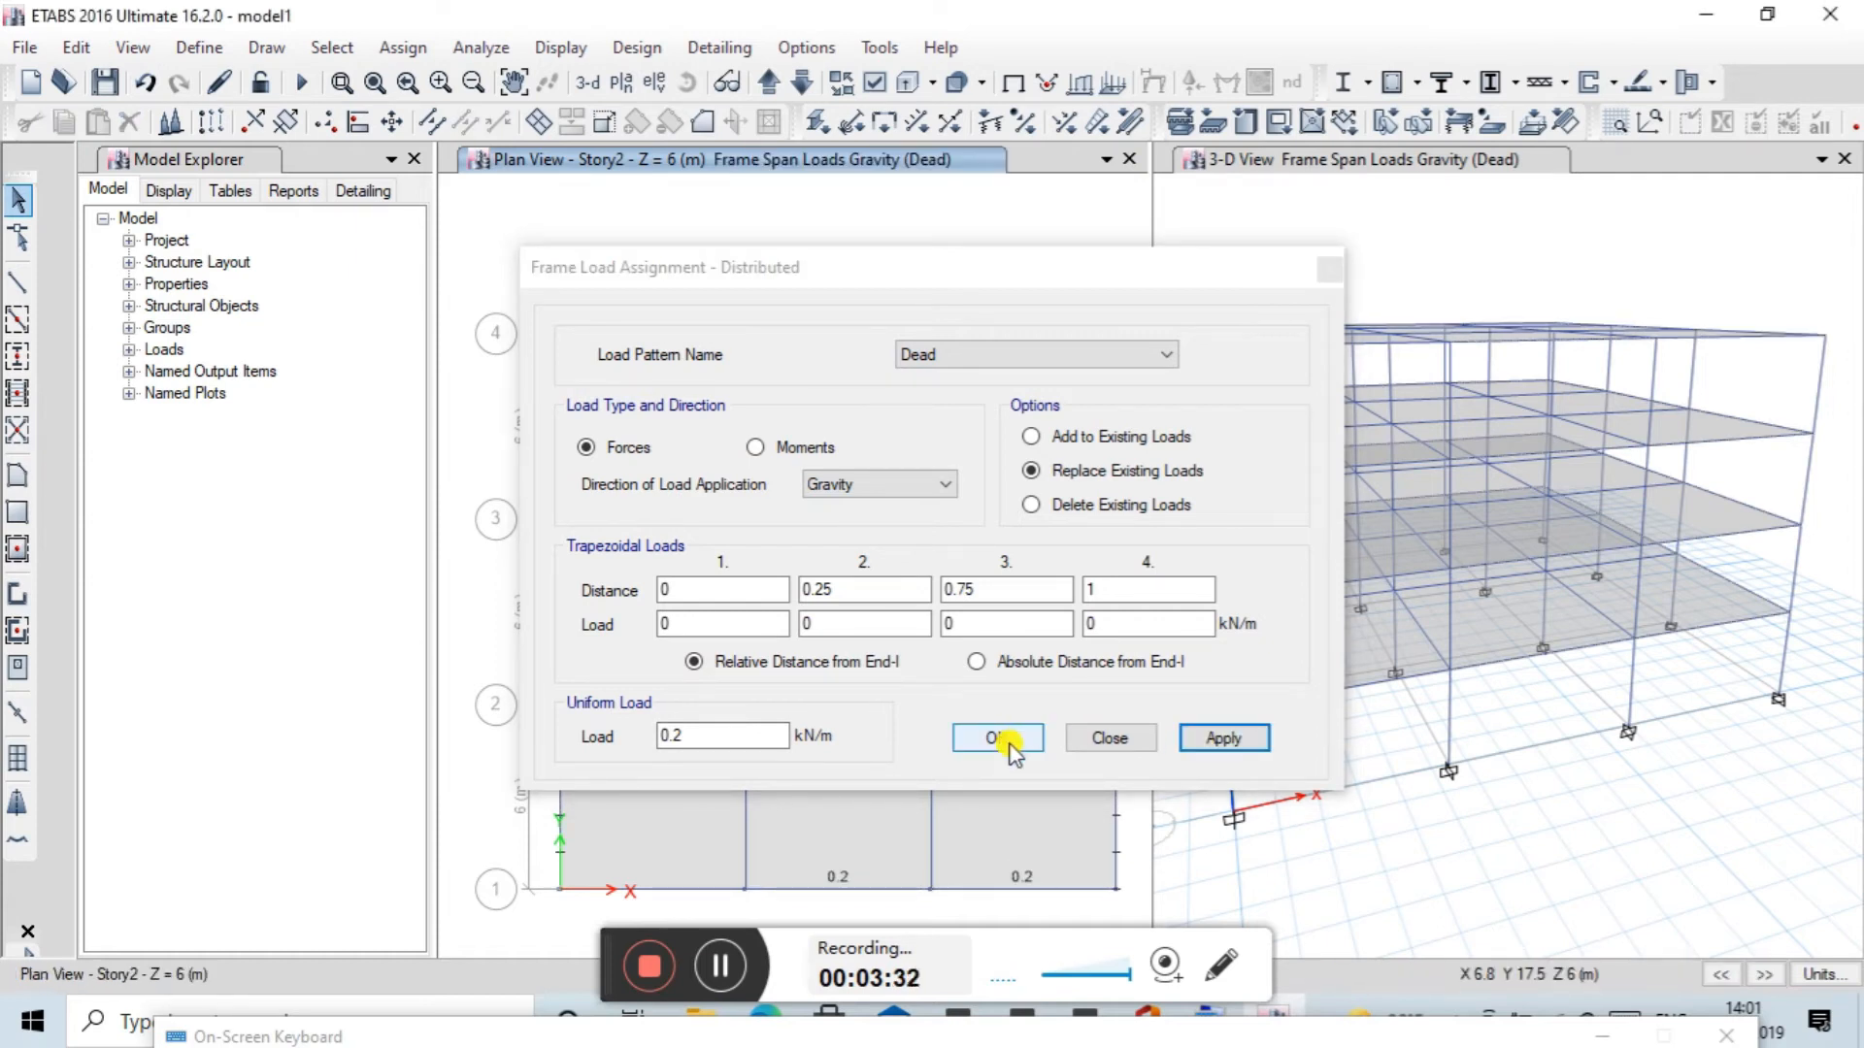
click(1000, 739)
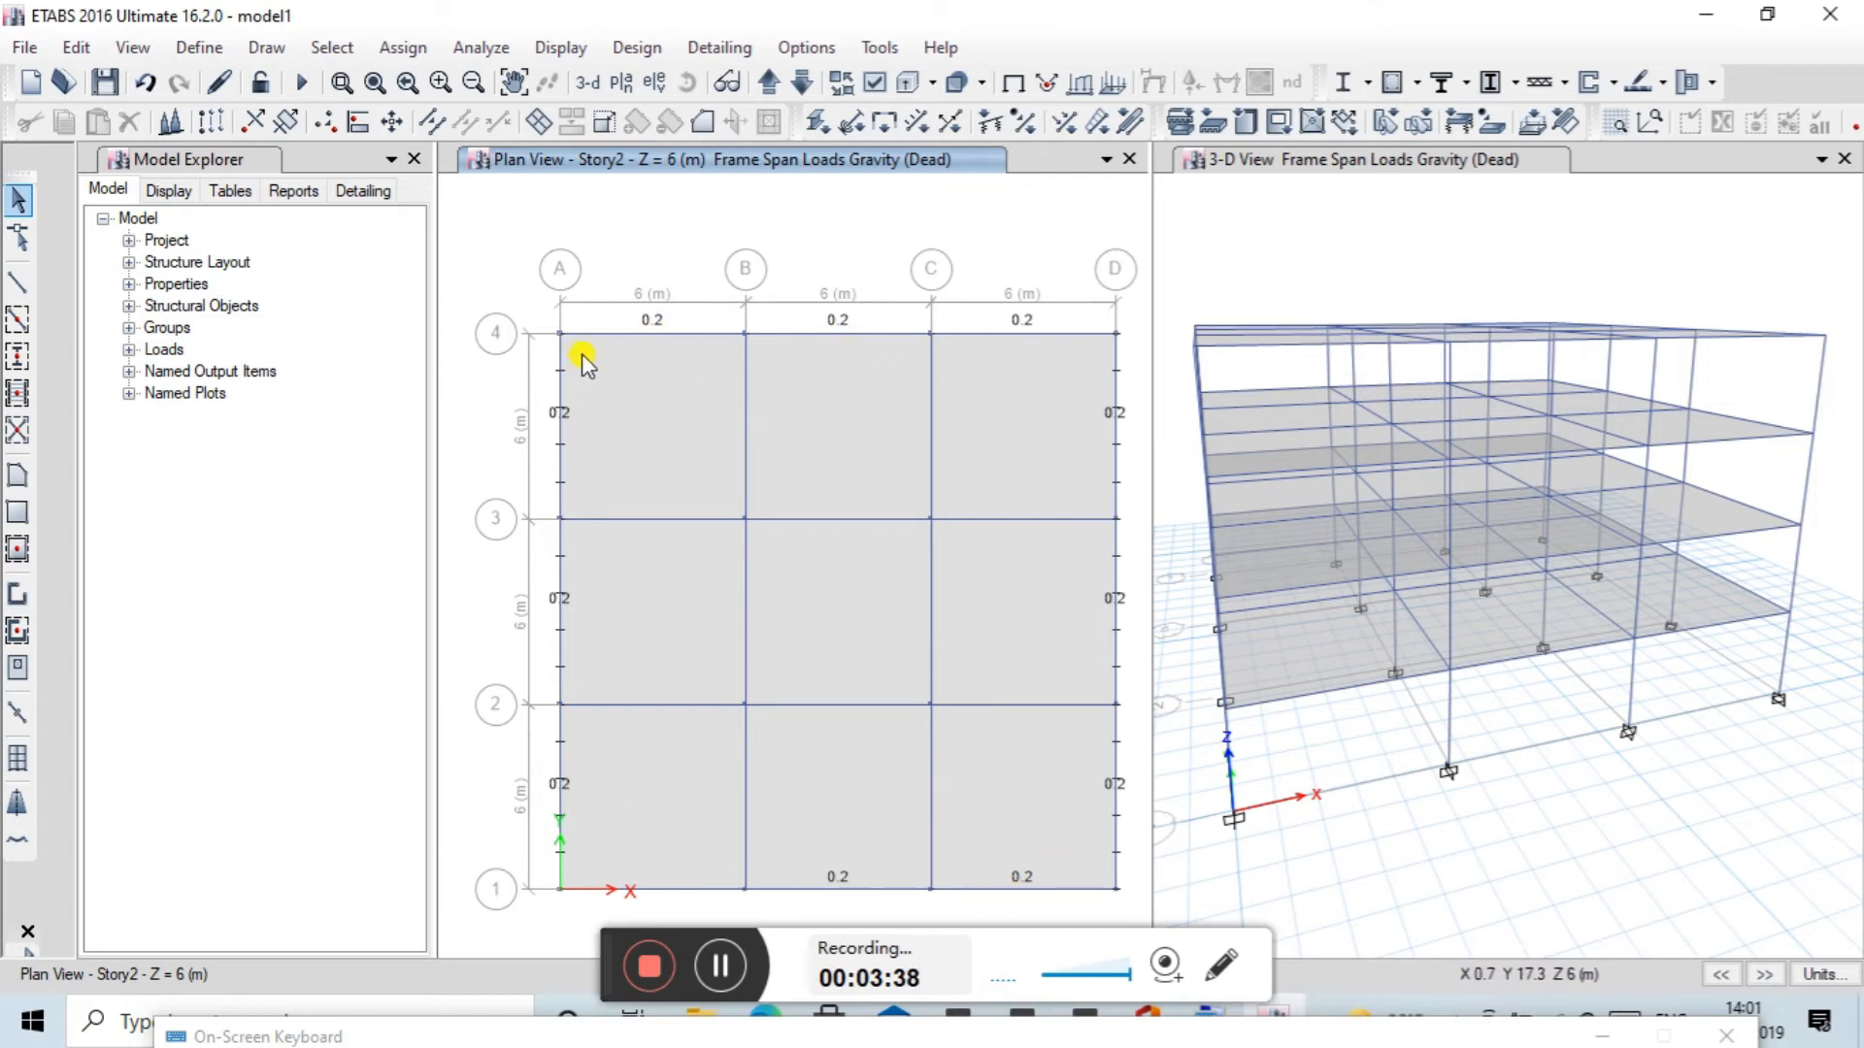
Check the beam loads in the plan views from Base to Story3, and remove the load display from the Story3 plan.
click(802, 84)
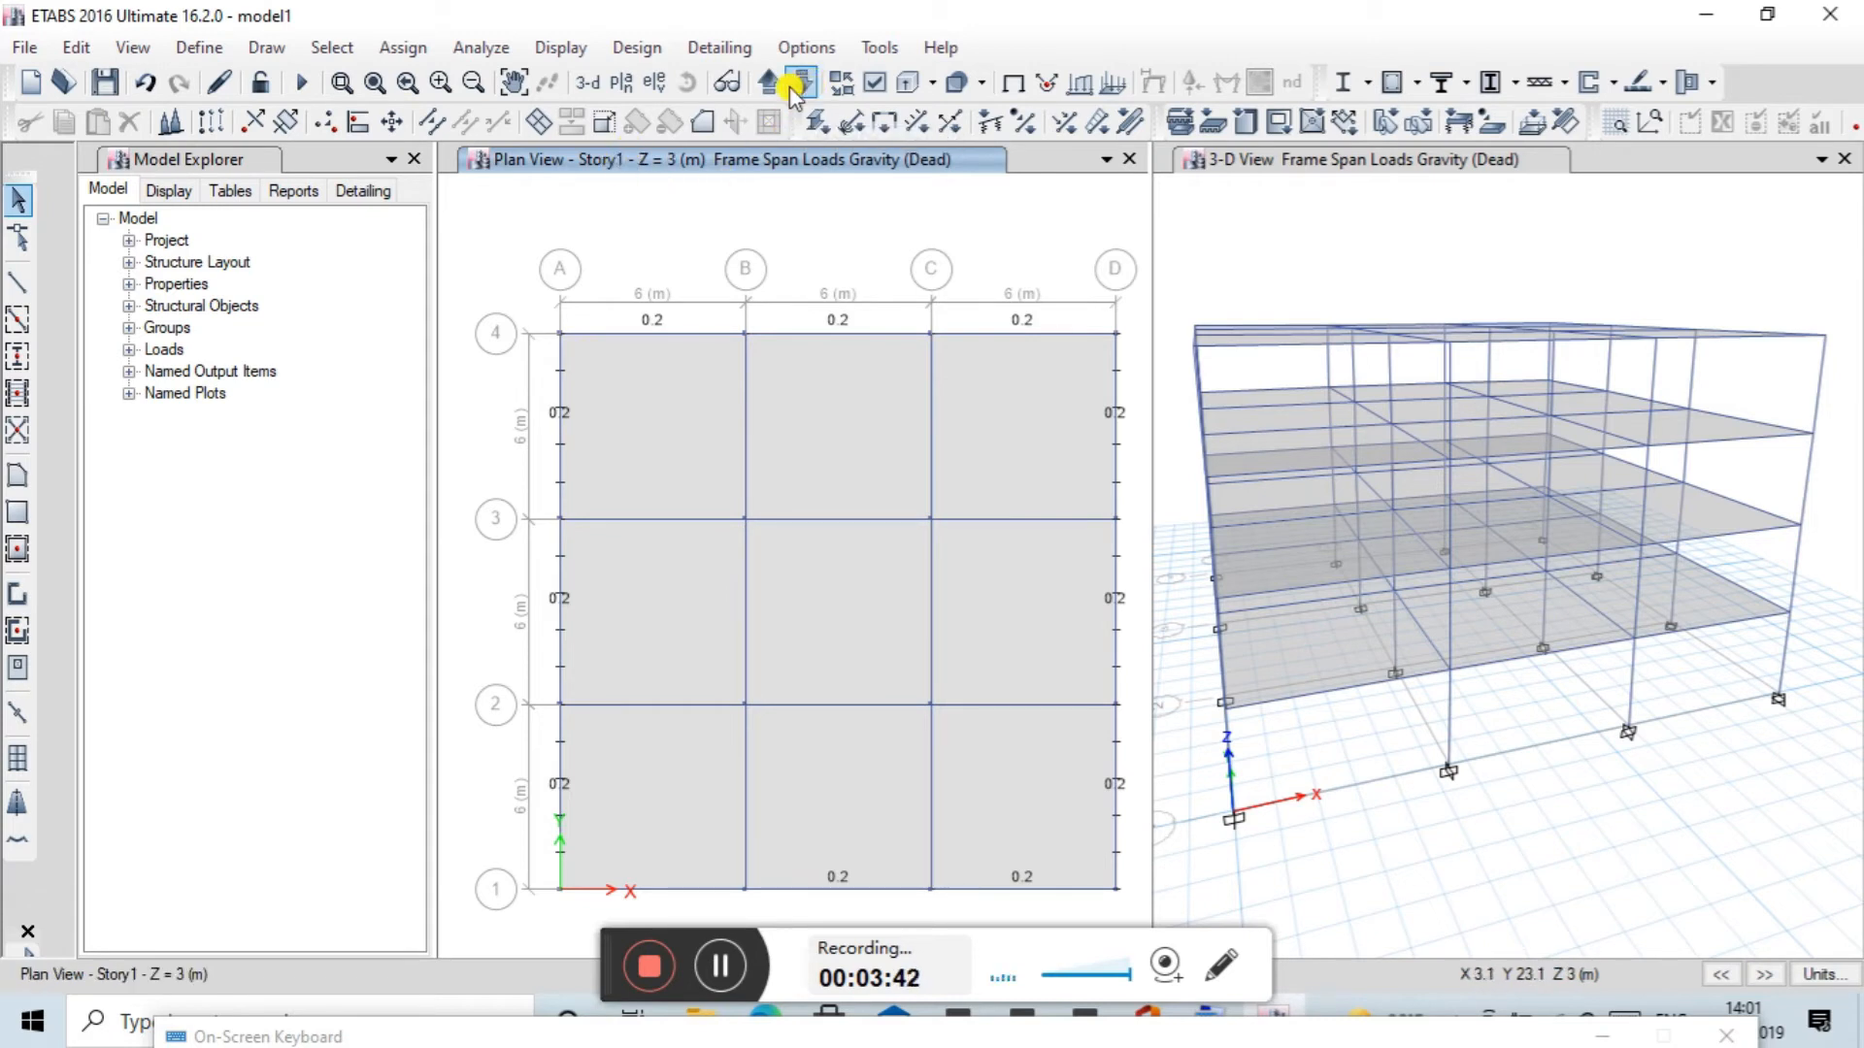
click(797, 86)
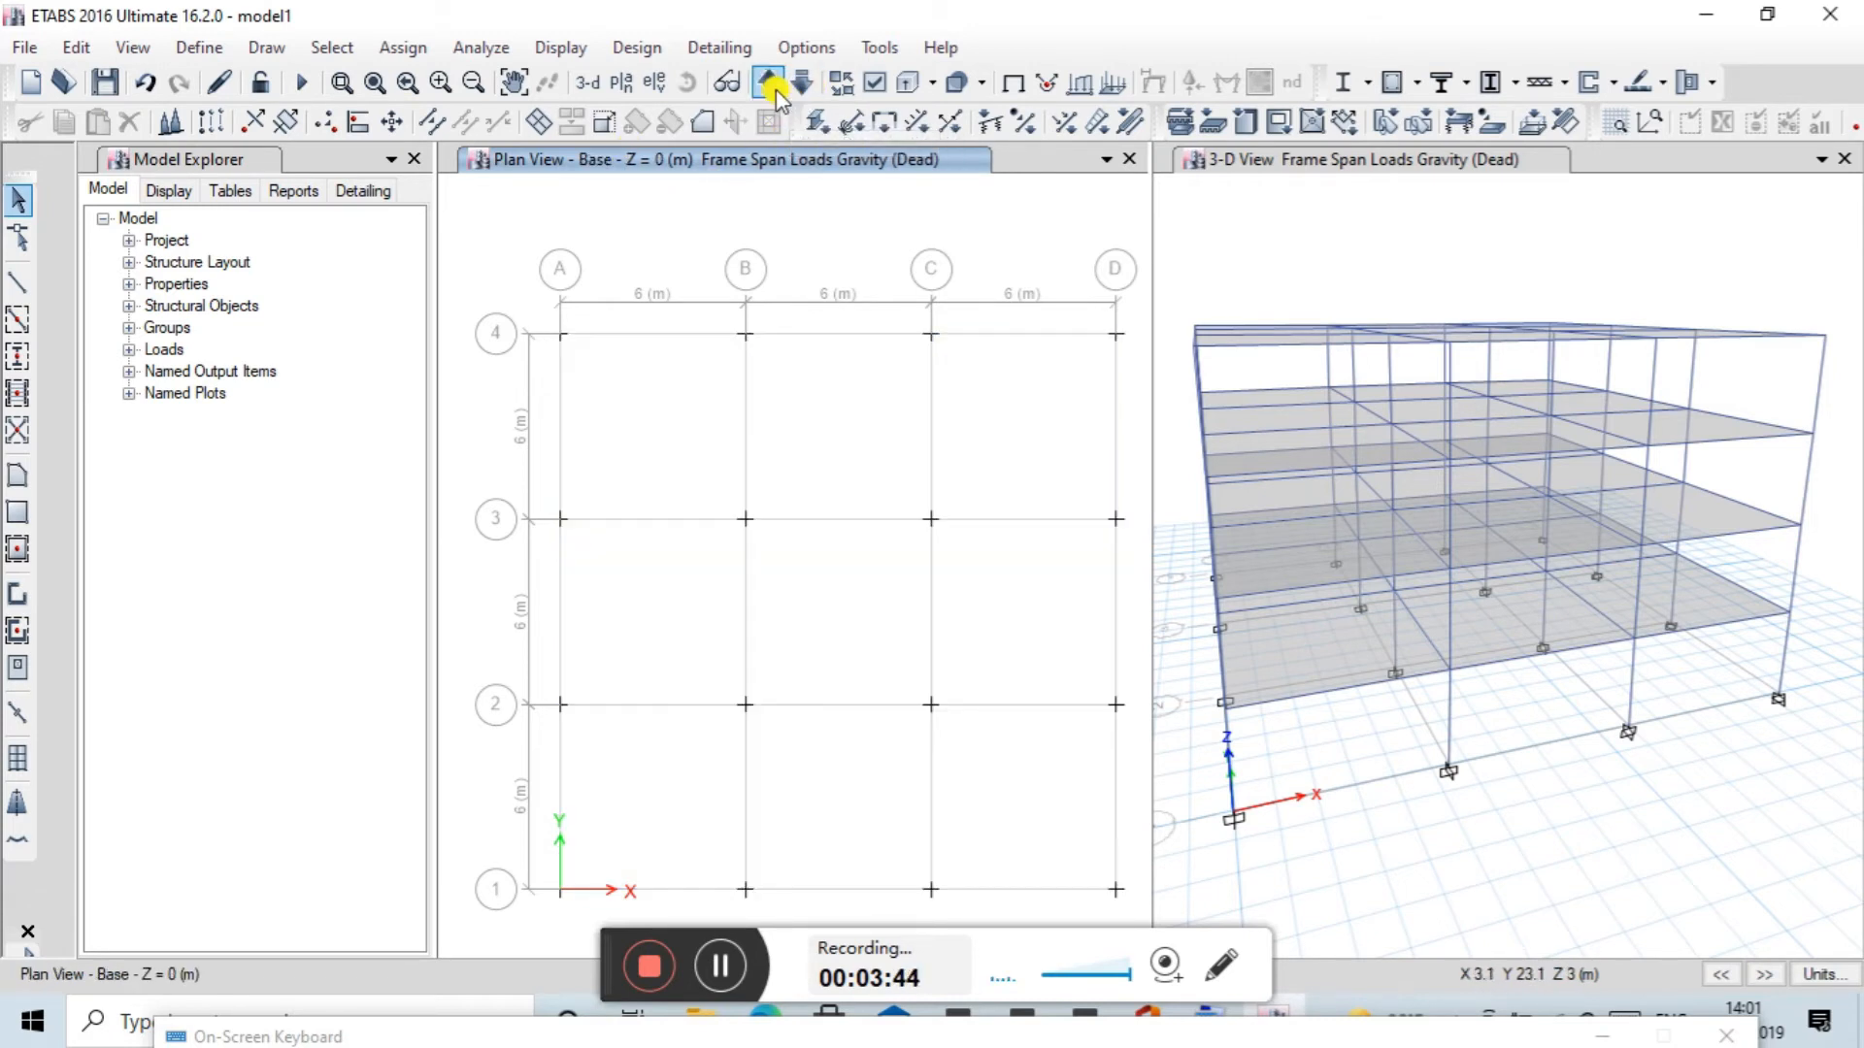
click(774, 83)
click(773, 83)
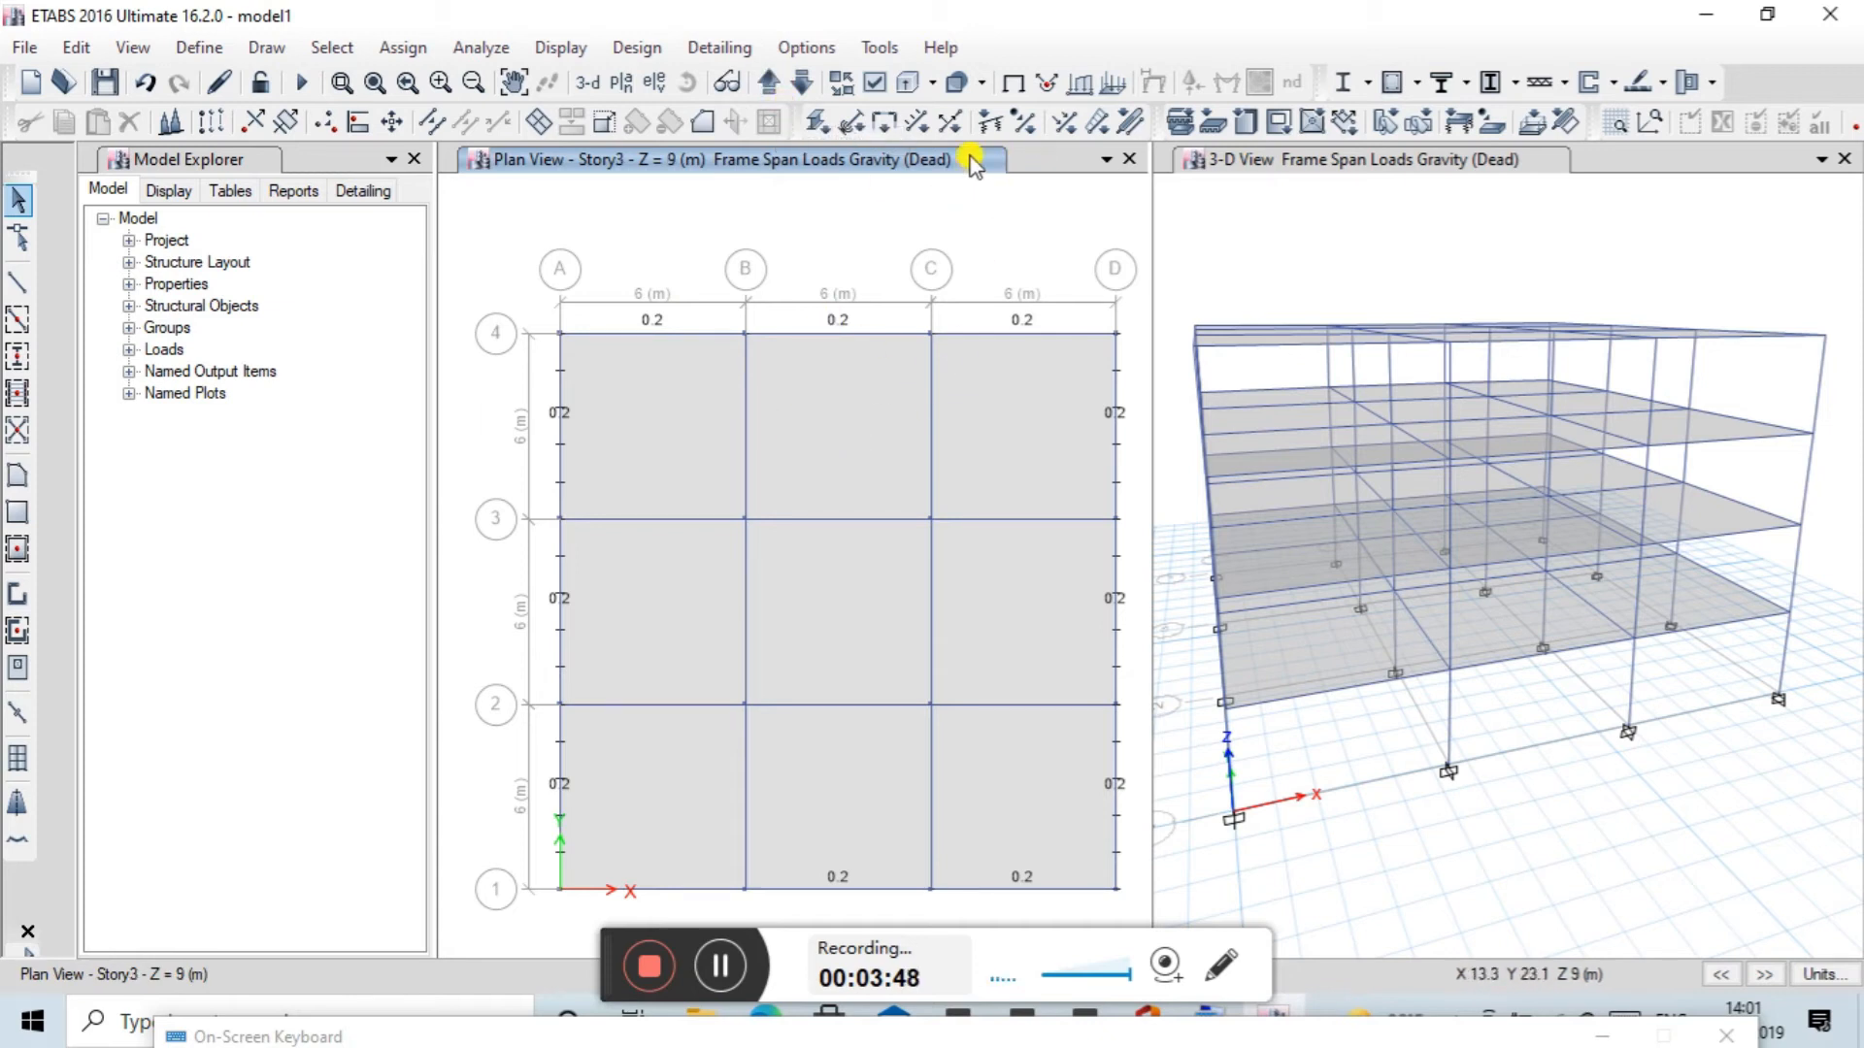
click(1014, 83)
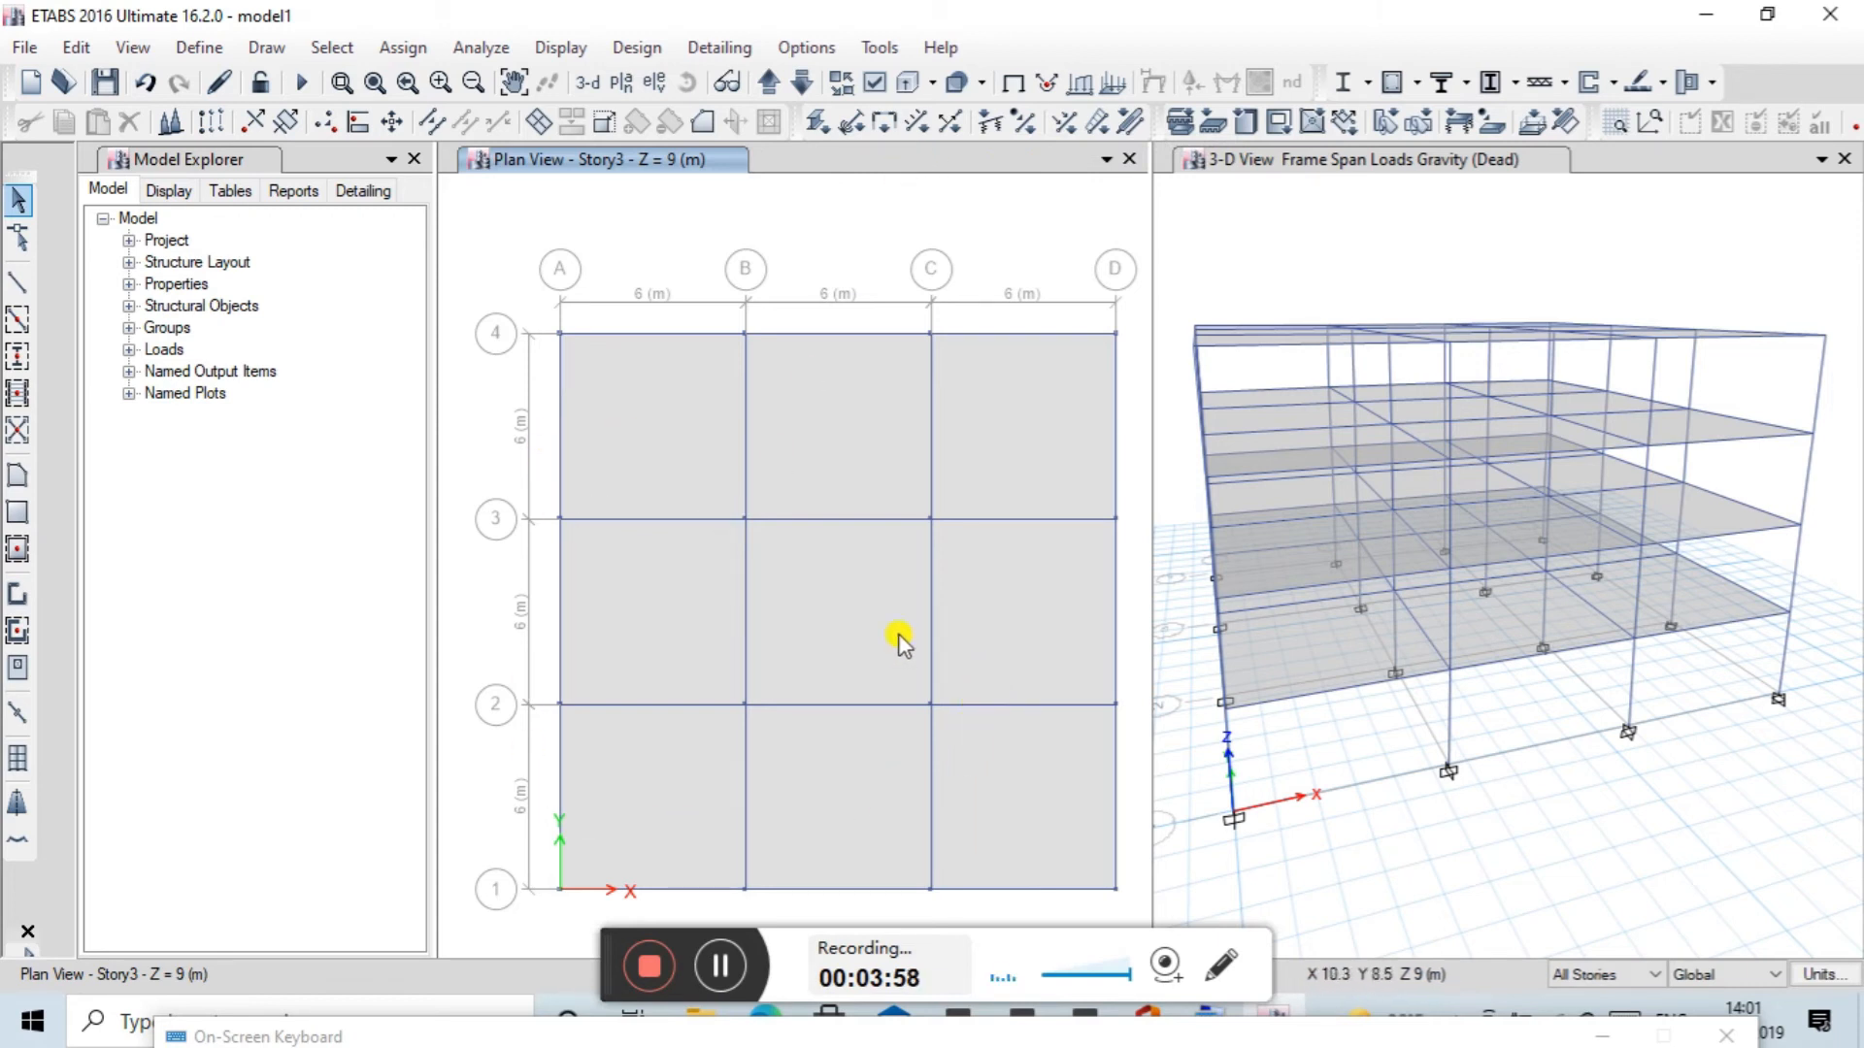
Auto-draw cladding around the building using the Use Floors option.
click(260, 49)
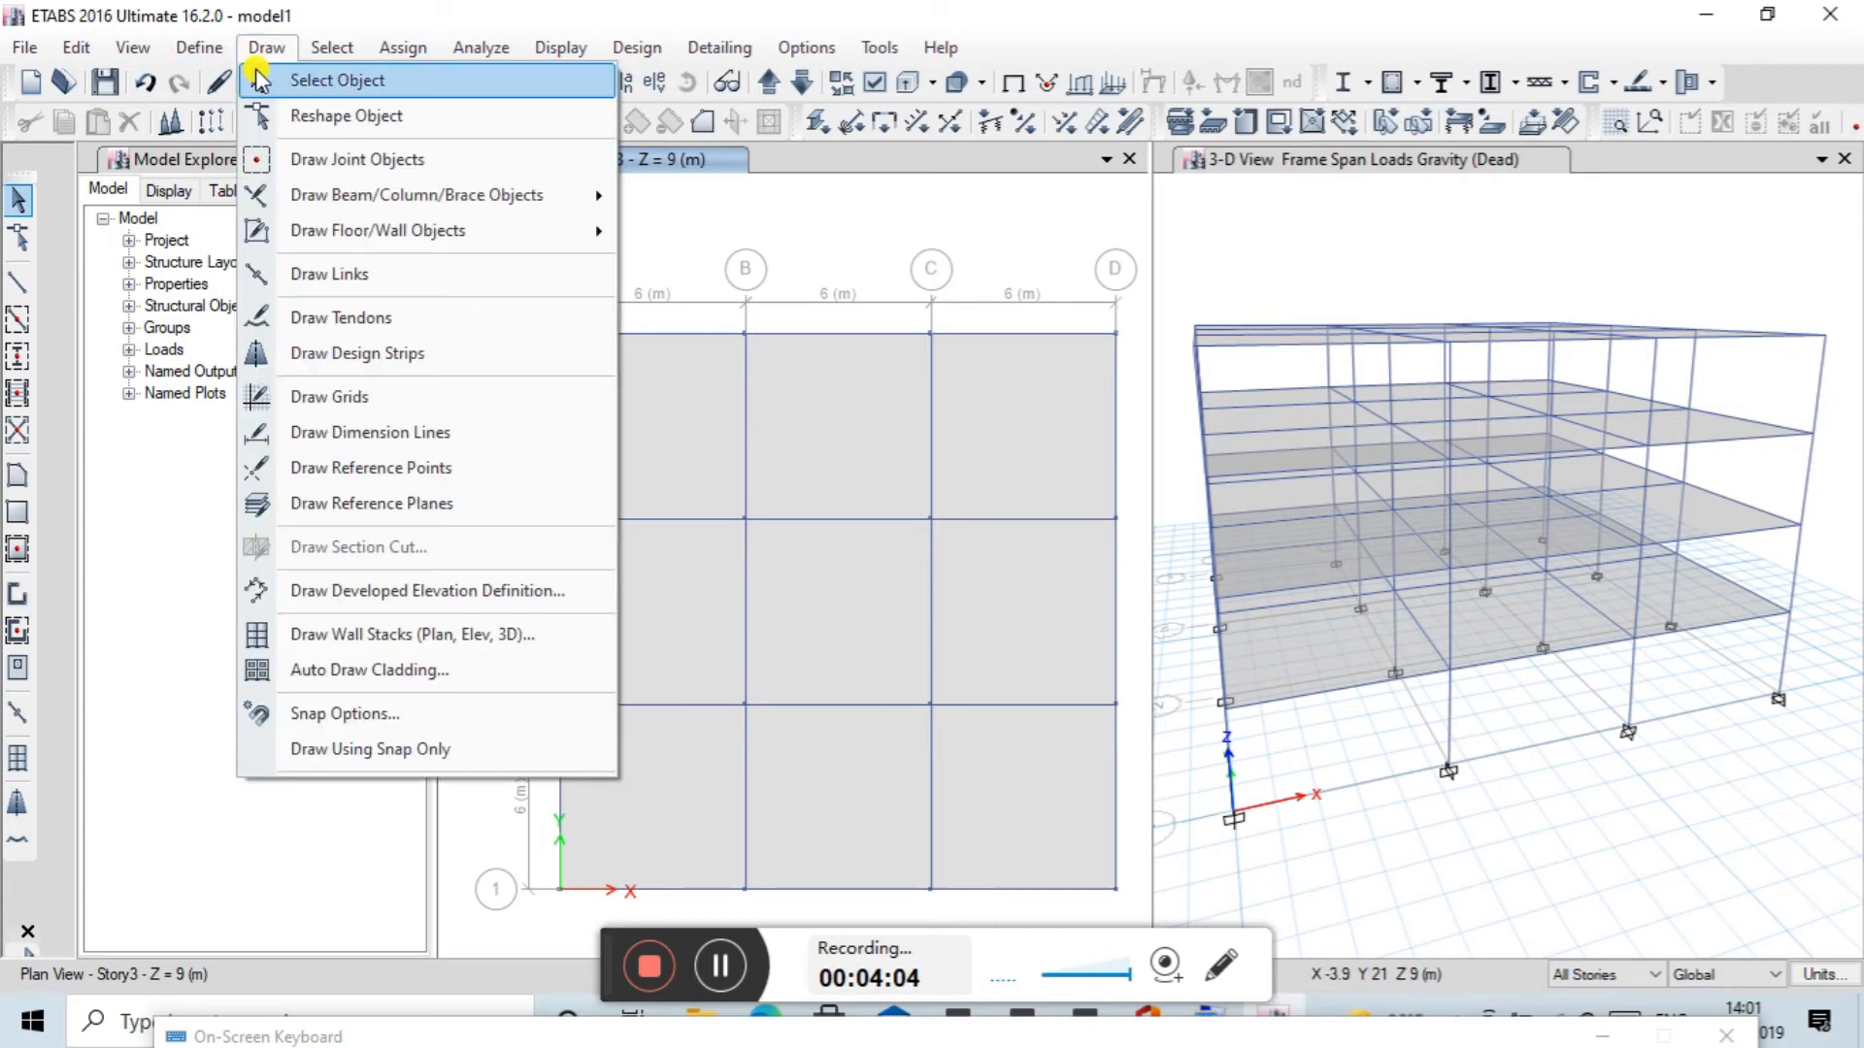
click(407, 672)
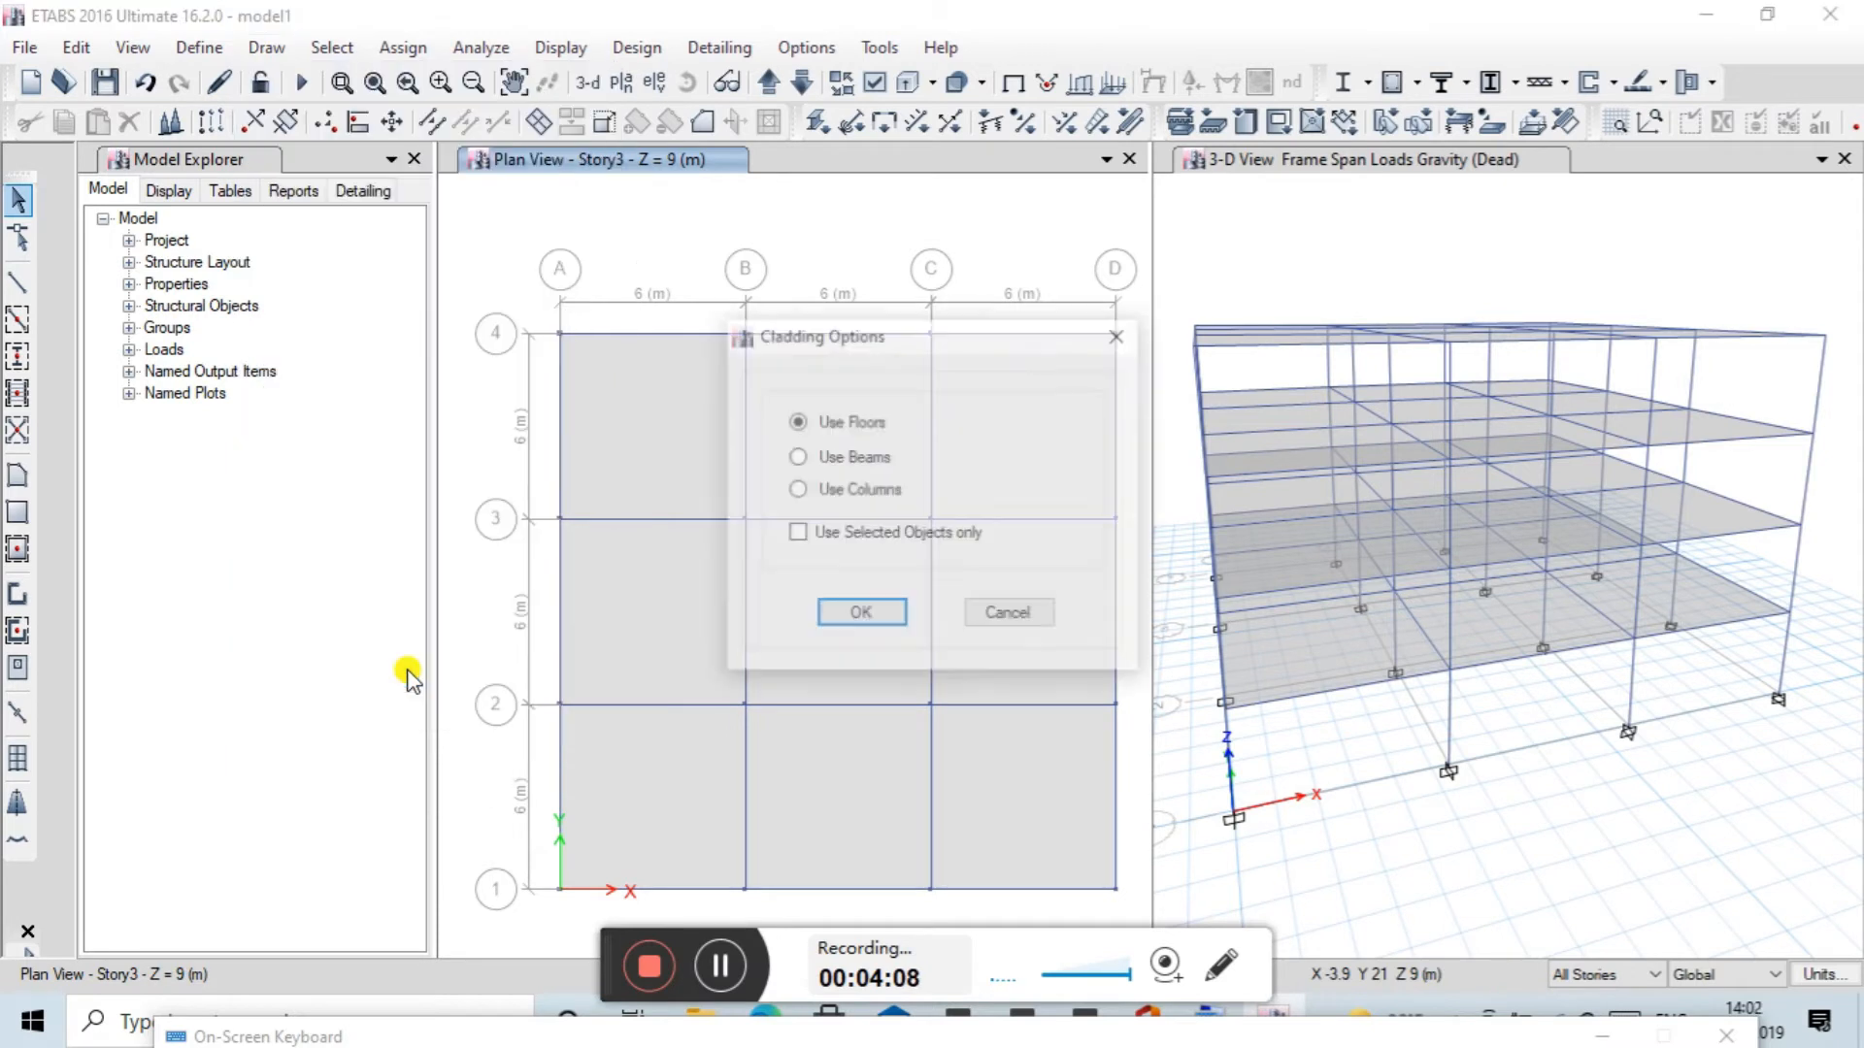
click(798, 423)
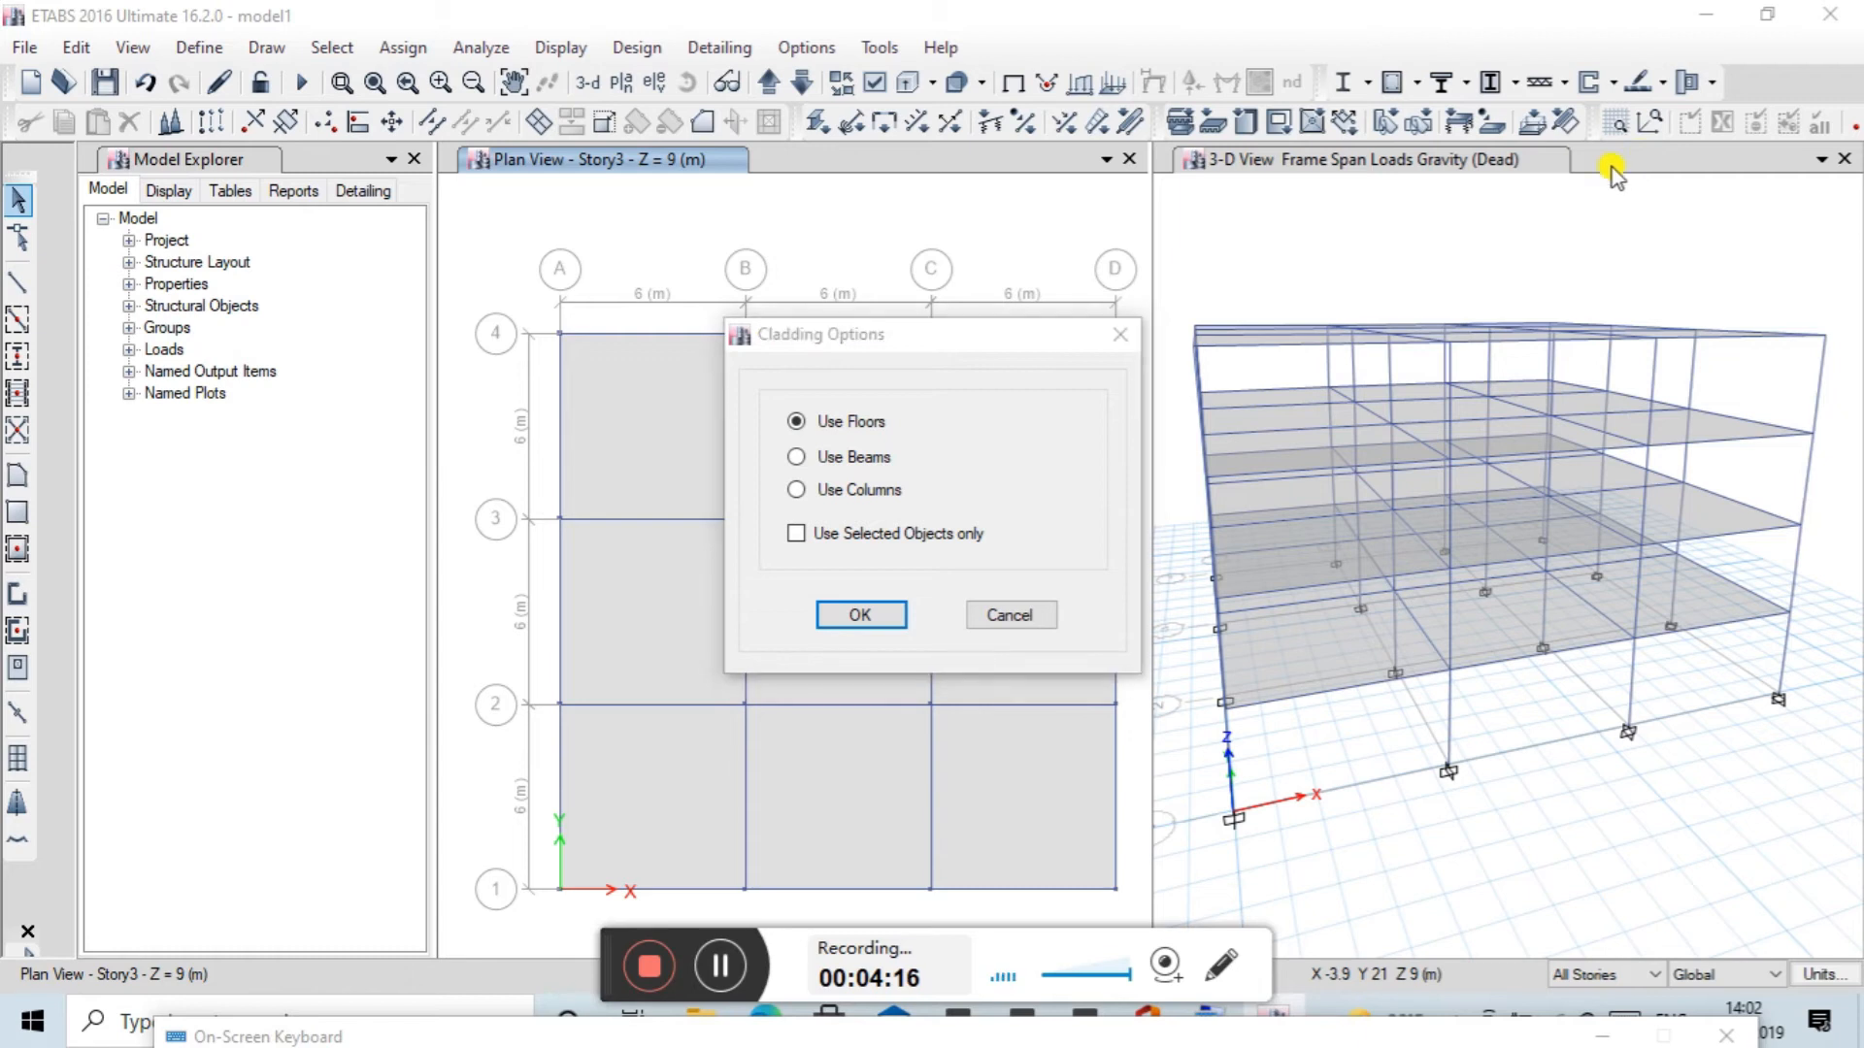
click(860, 617)
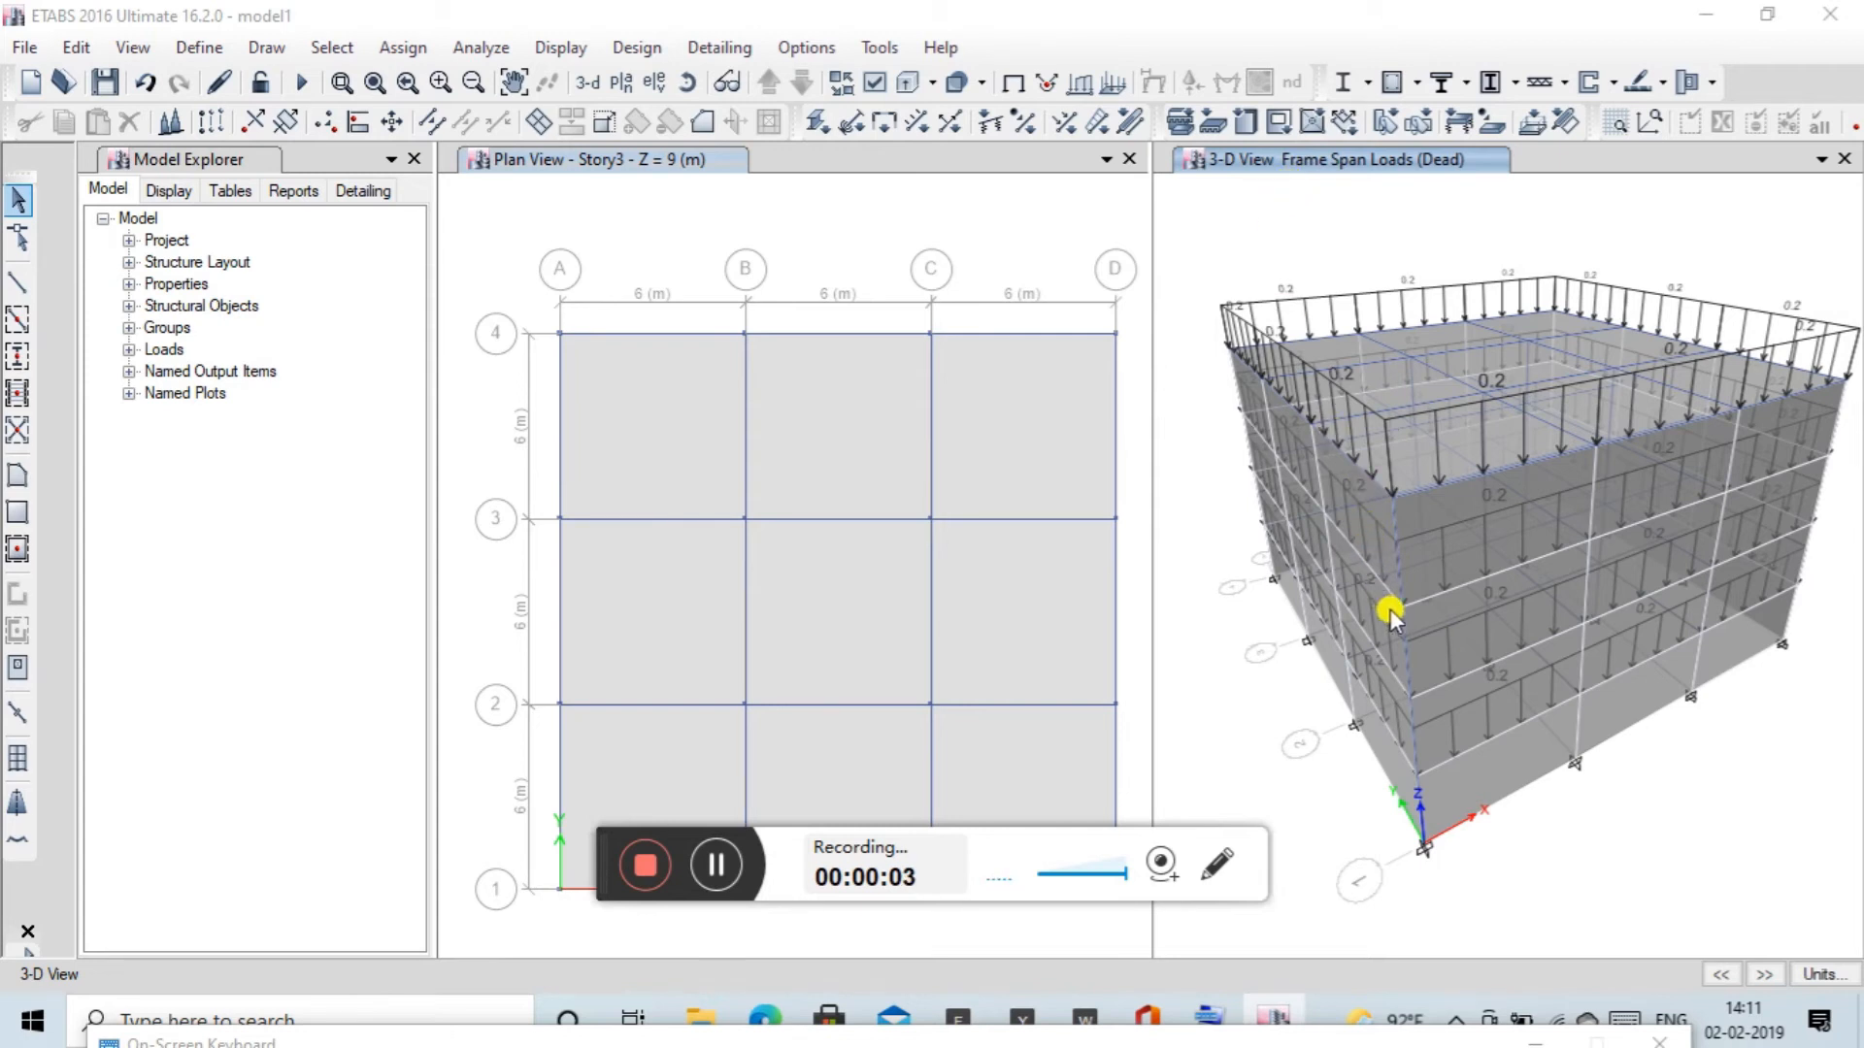
Examine the cladding and the Dead frame span loads from the building's corner in the 3-D view, and clear the load display.
middle_drag(1390, 609, 1383, 563)
middle_drag(1631, 618, 1523, 661)
middle_drag(1651, 632, 1468, 624)
mouse_move(1496, 558)
middle_down()
mouse_move(1444, 570)
mouse_move(1485, 553)
middle_up()
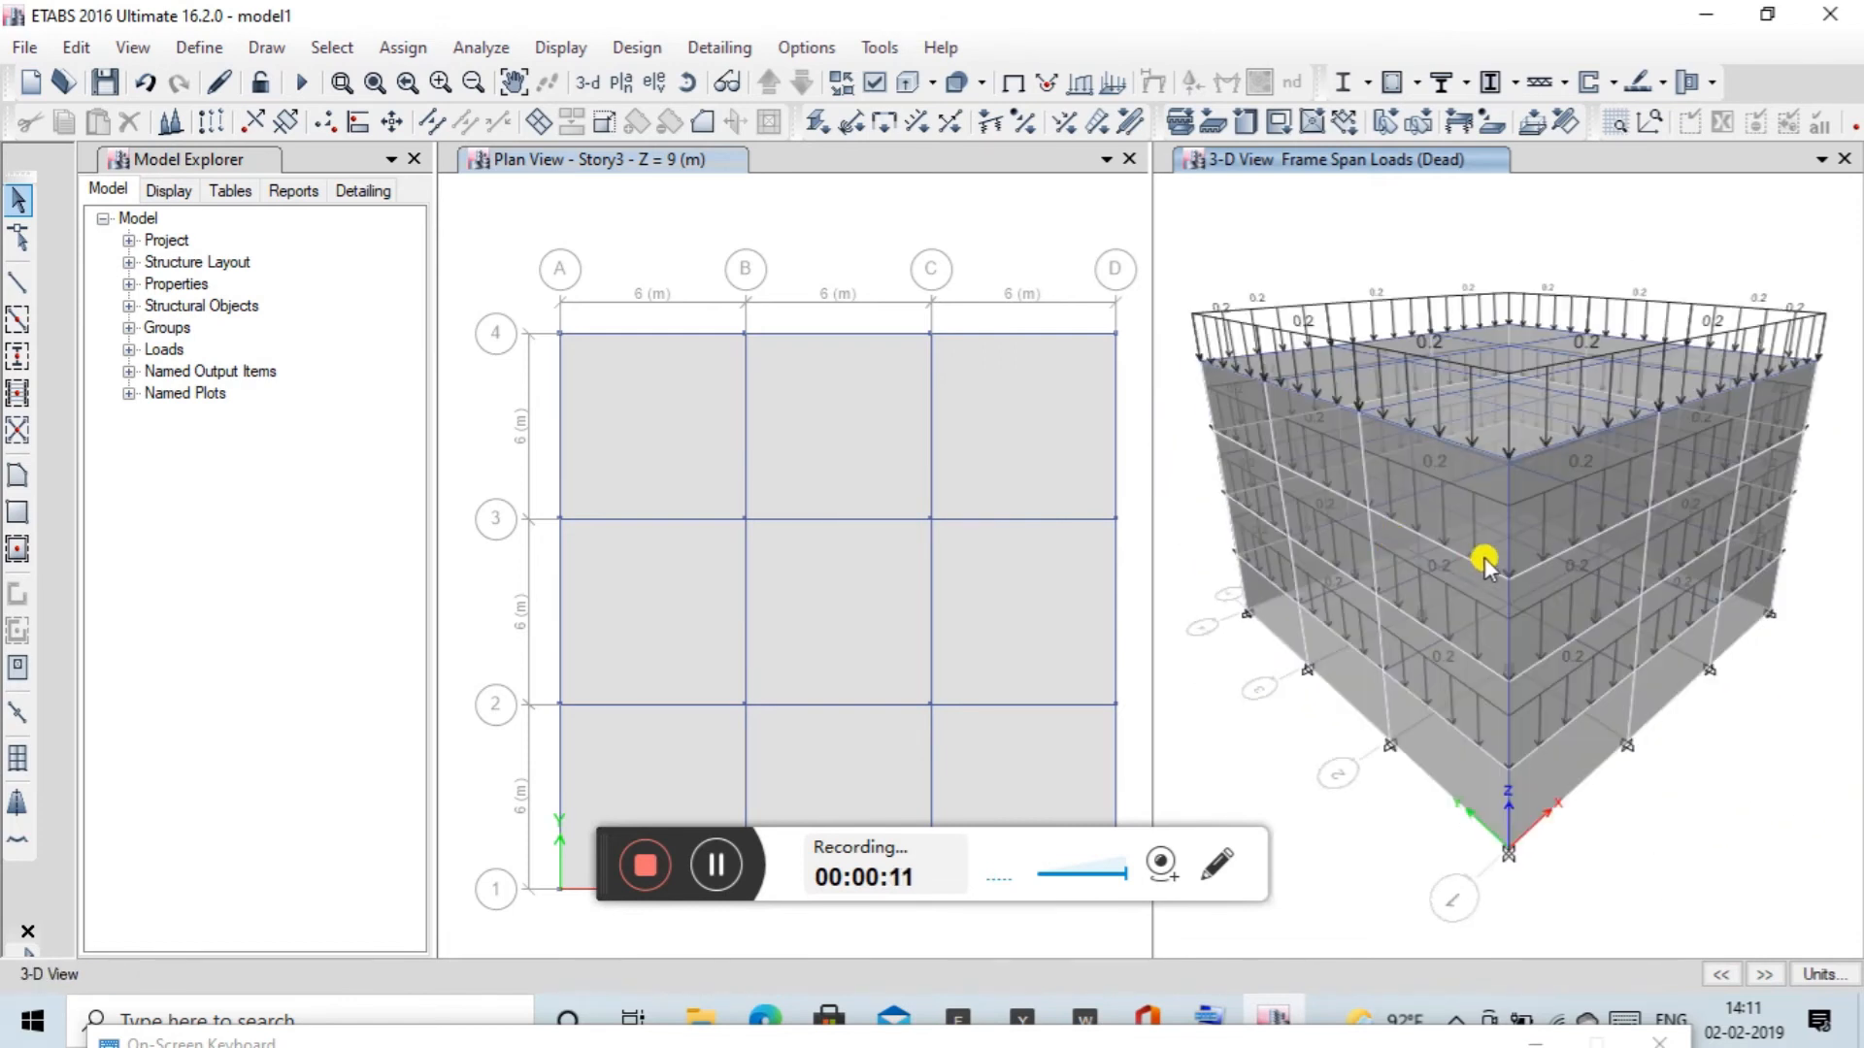
click(1013, 82)
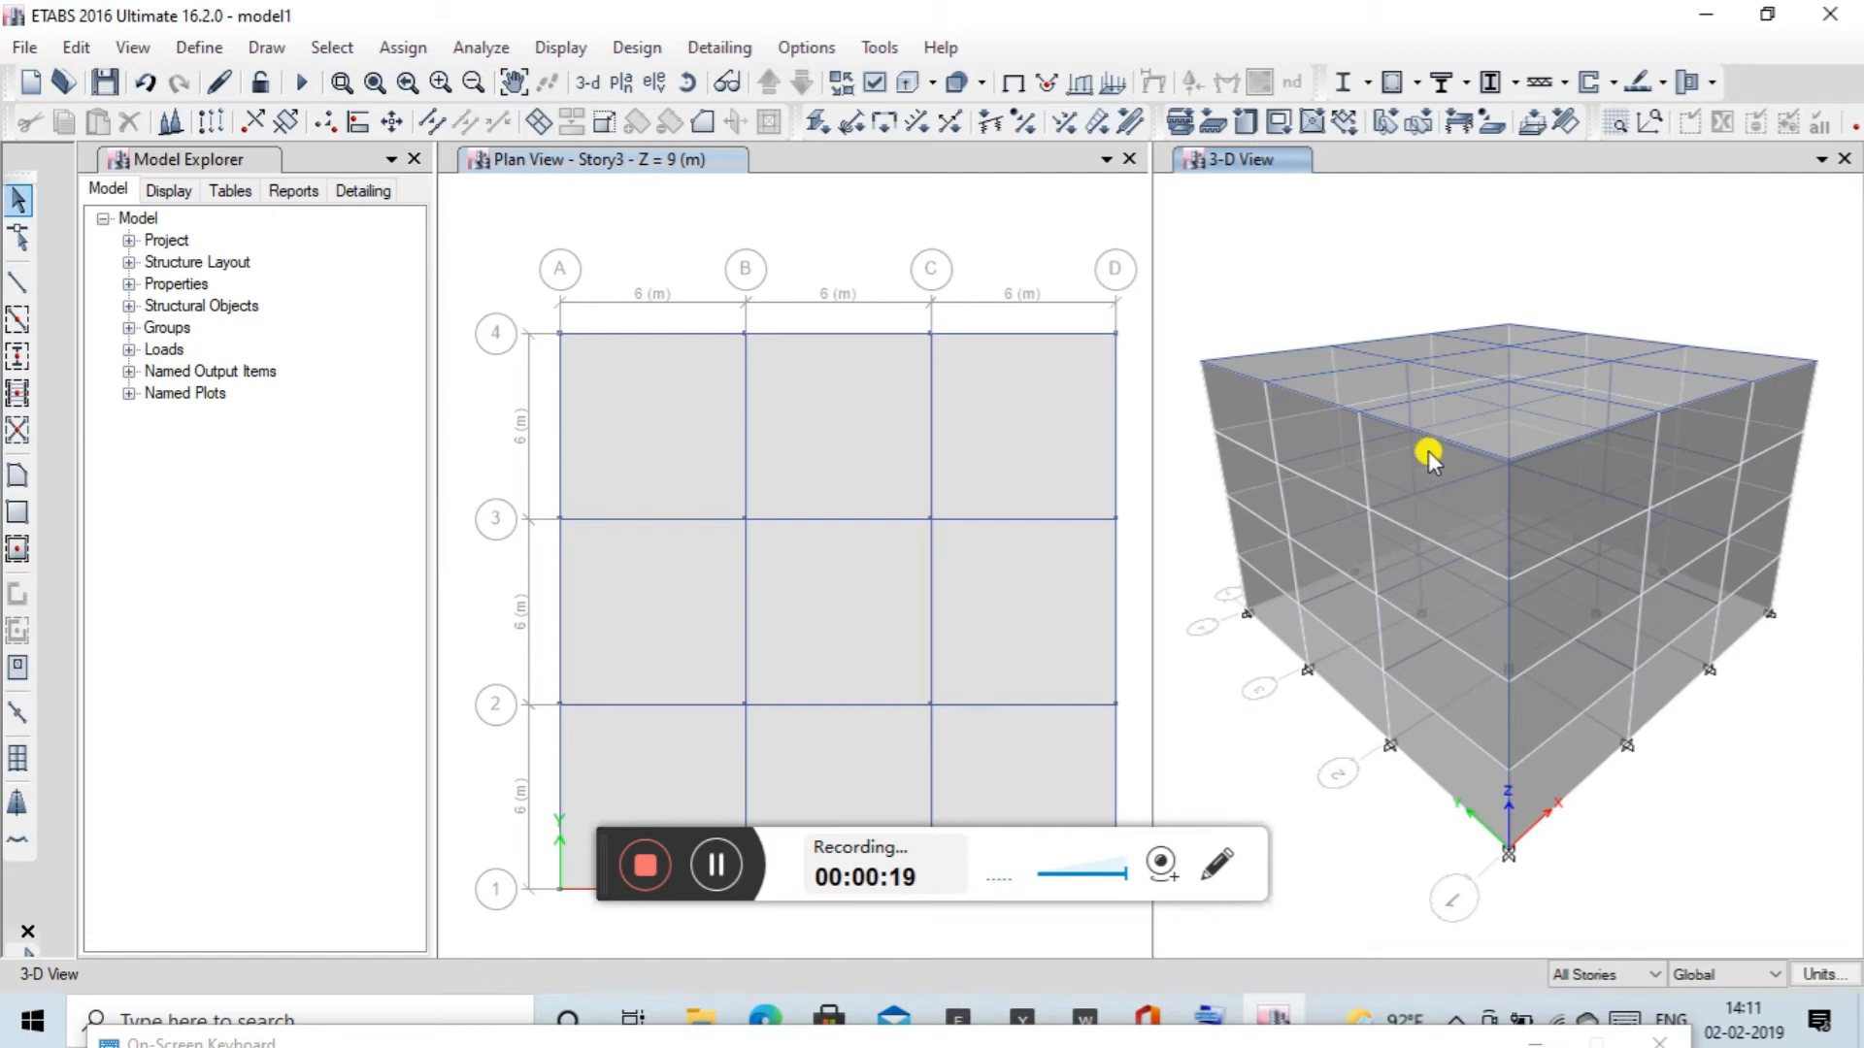
click(1085, 87)
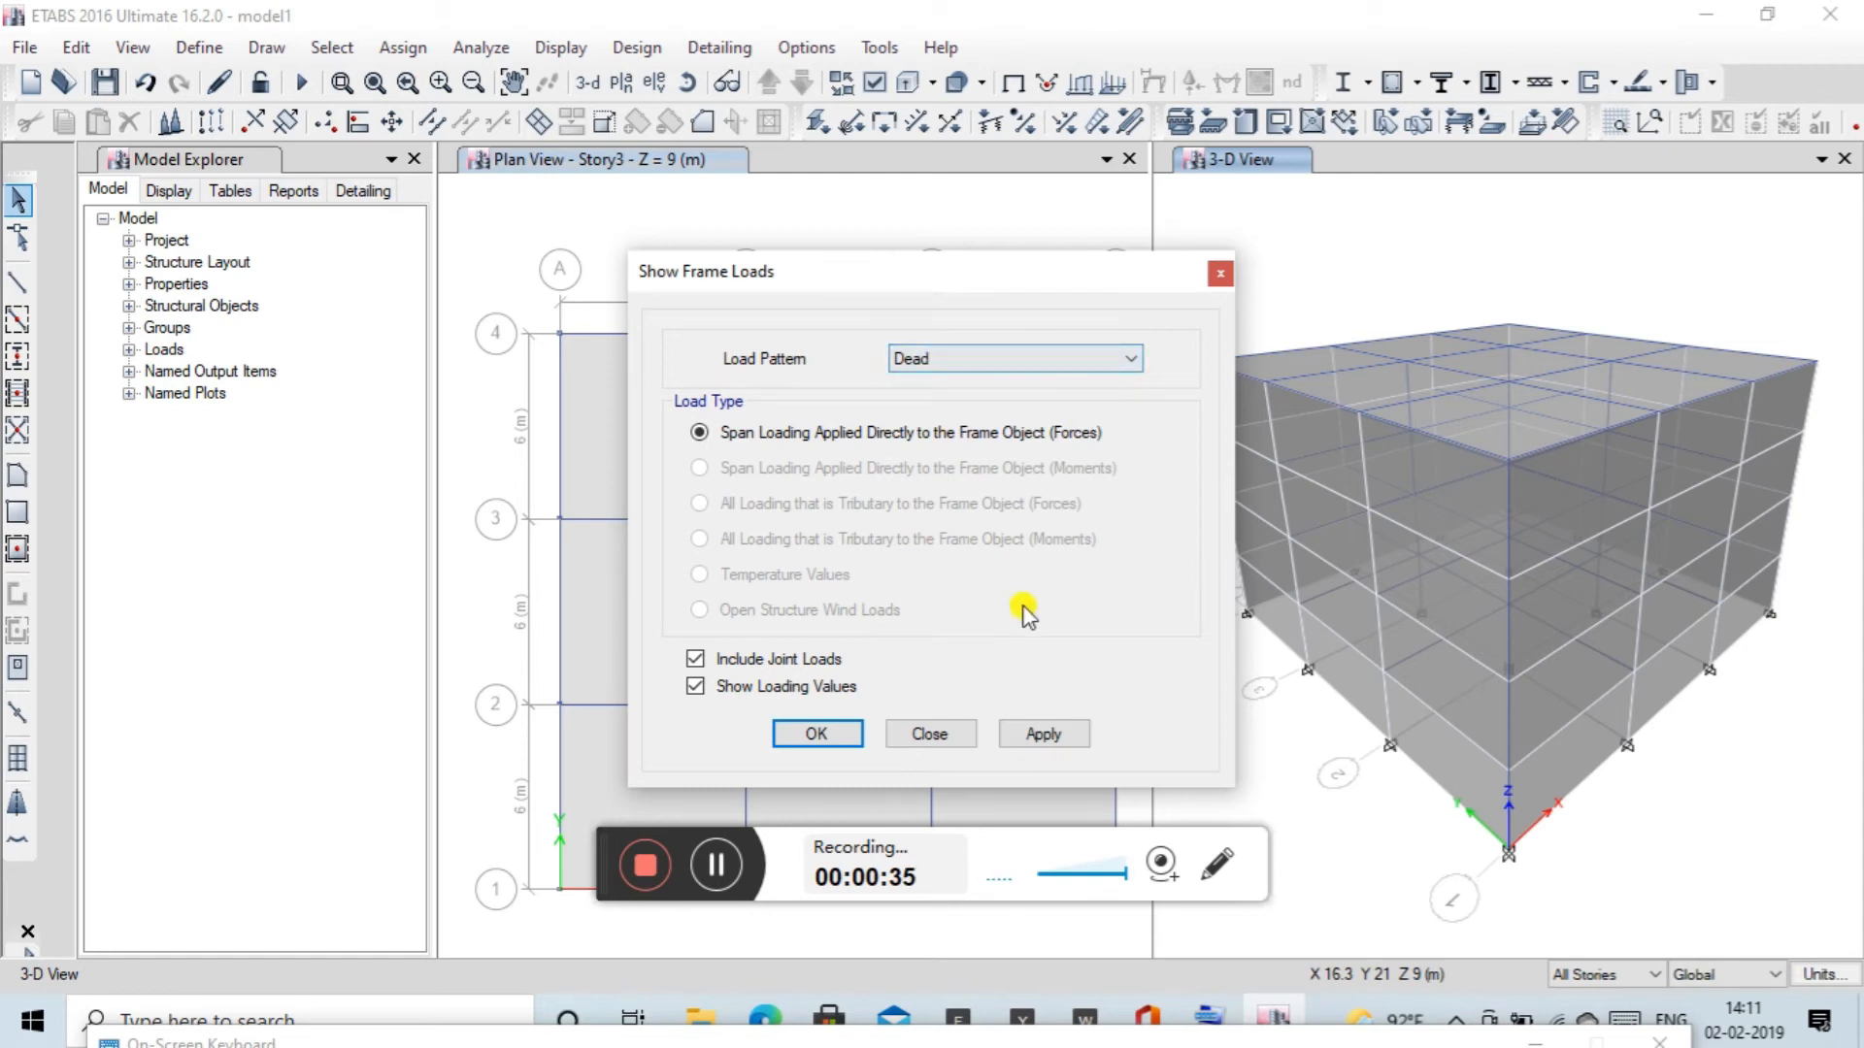
click(1043, 735)
click(820, 735)
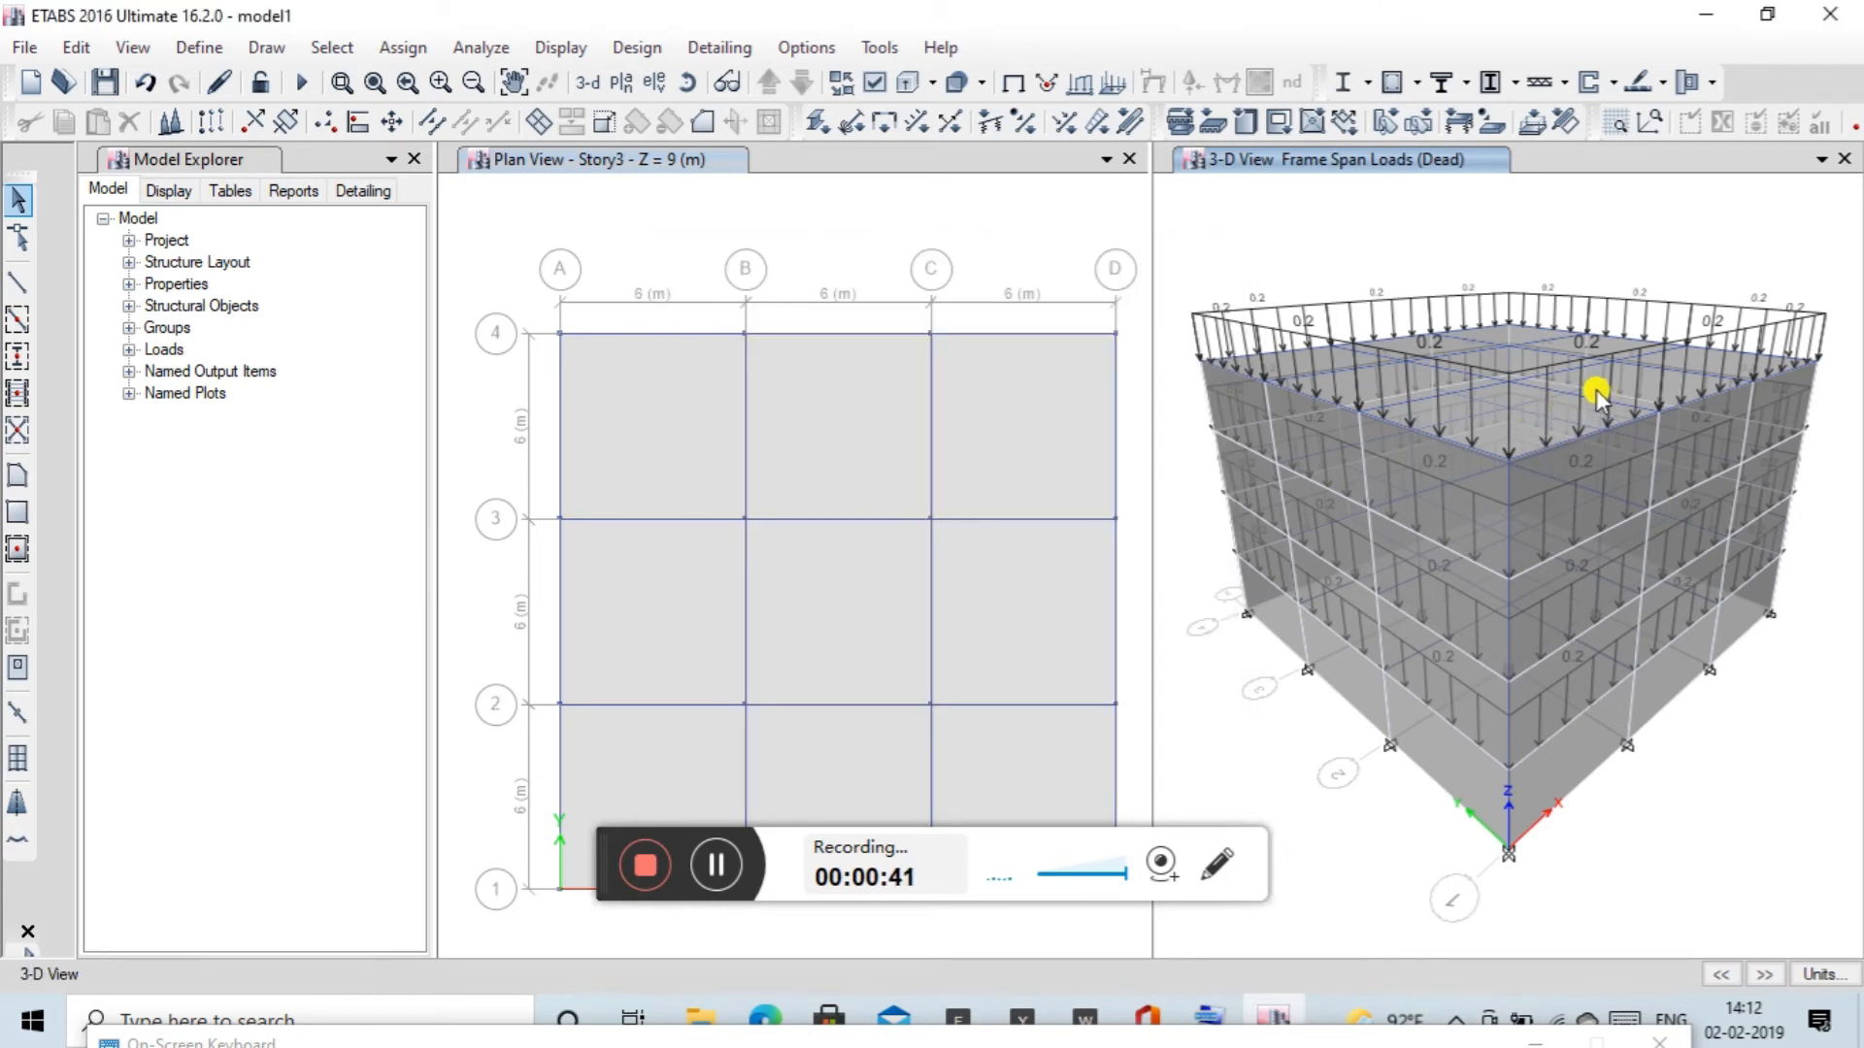
click(1012, 86)
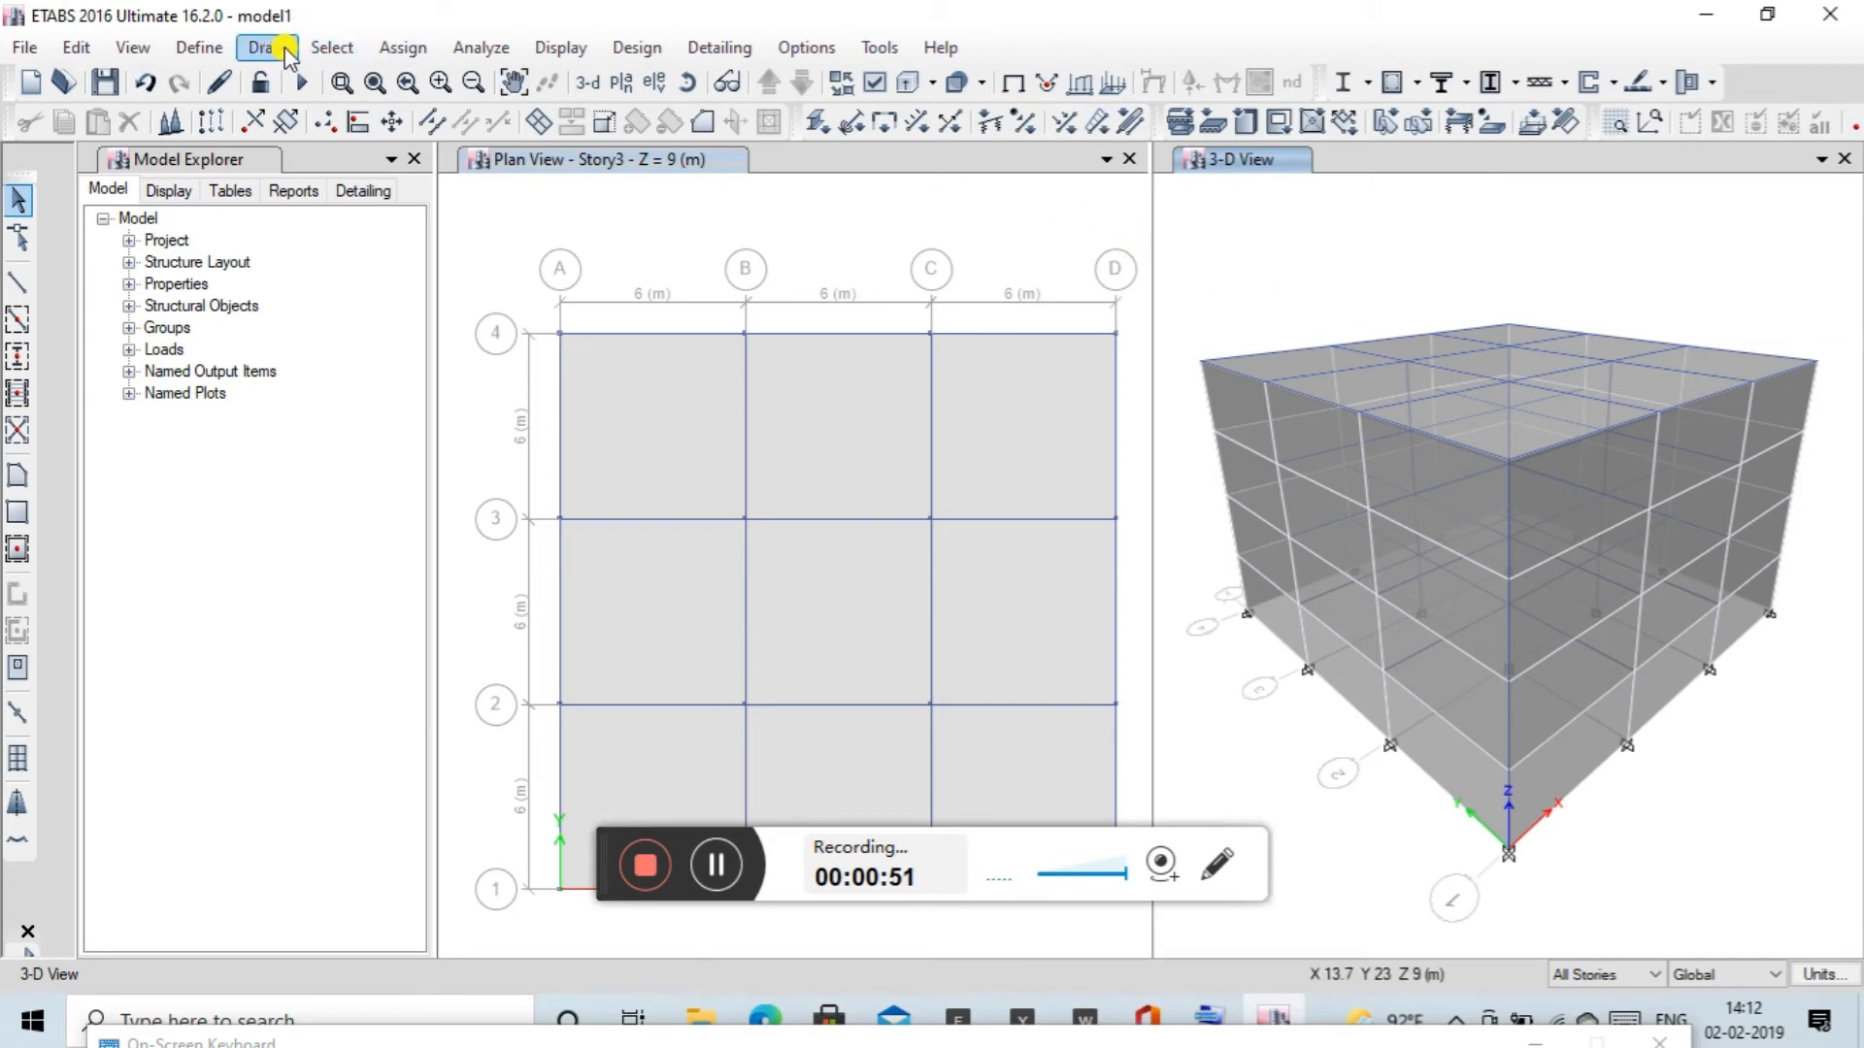
Enter a uniform shell load of 2 kN/m² for the Dead pattern in the gravity direction and try to apply it.
click(393, 48)
mouse_move(472, 308)
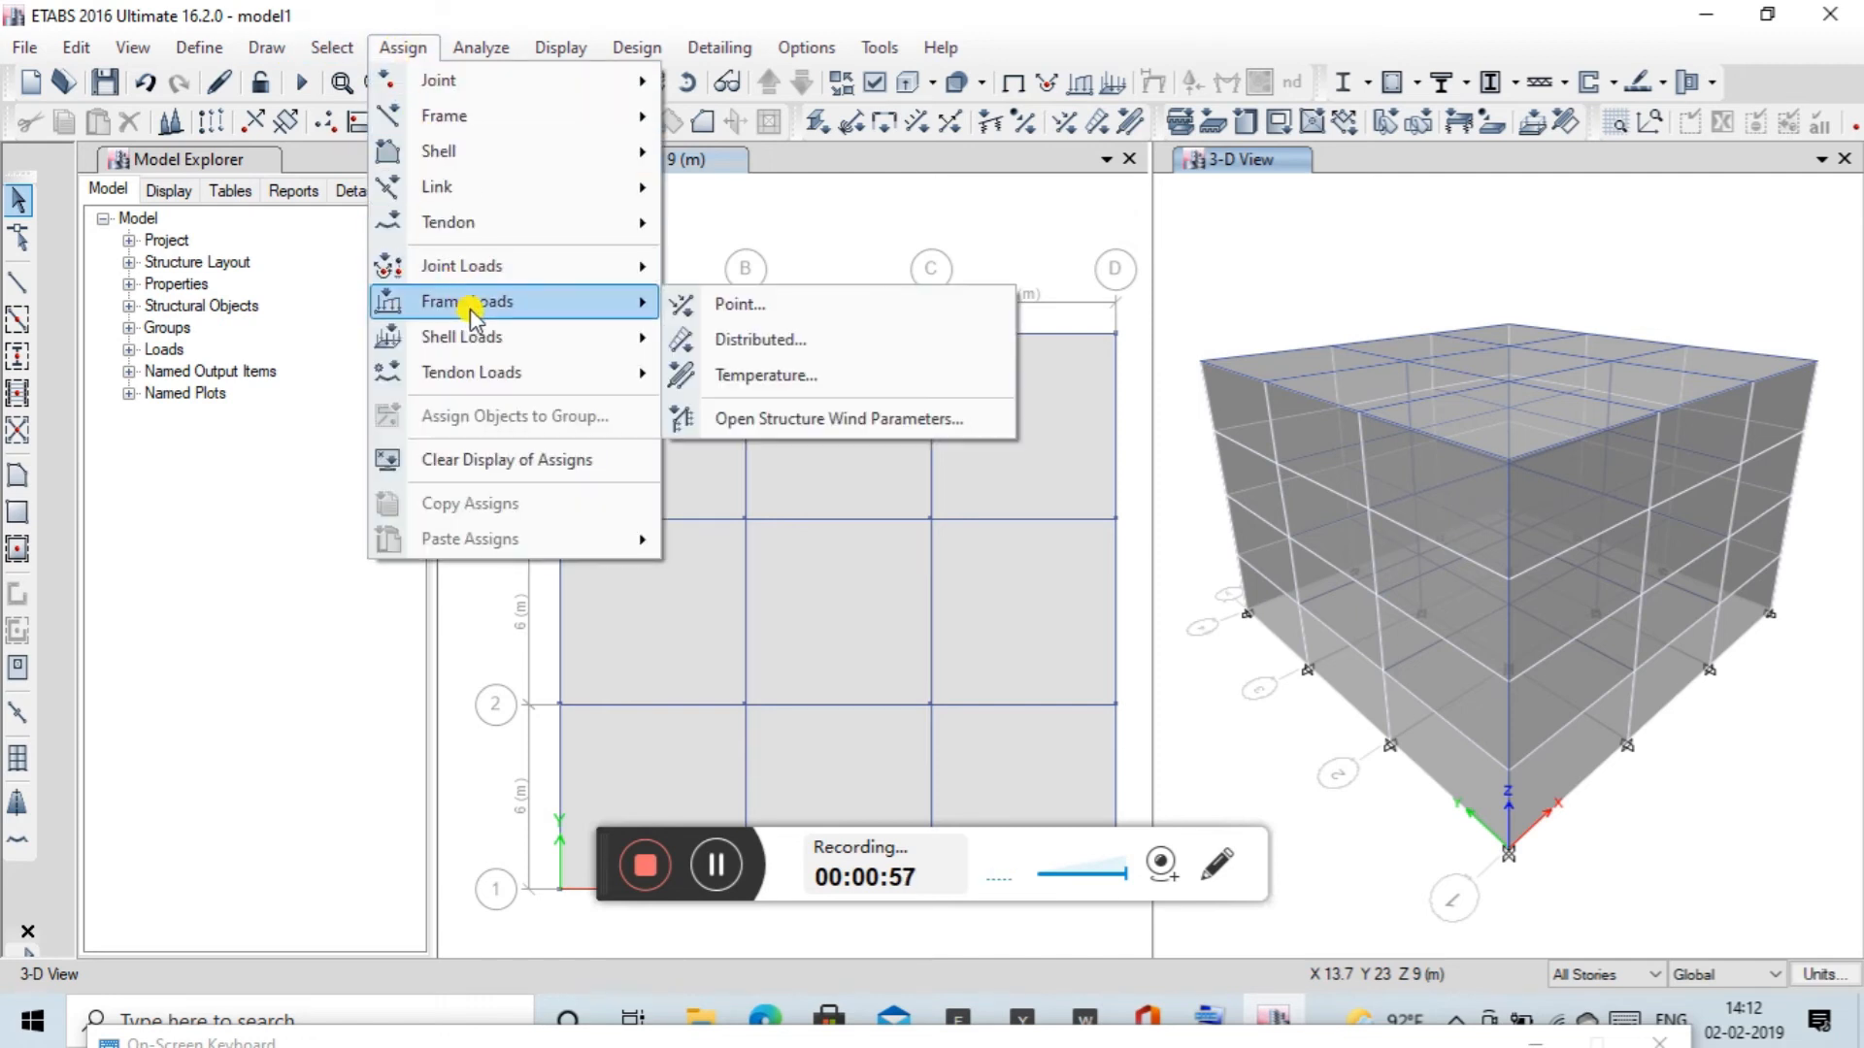
mouse_move(493, 344)
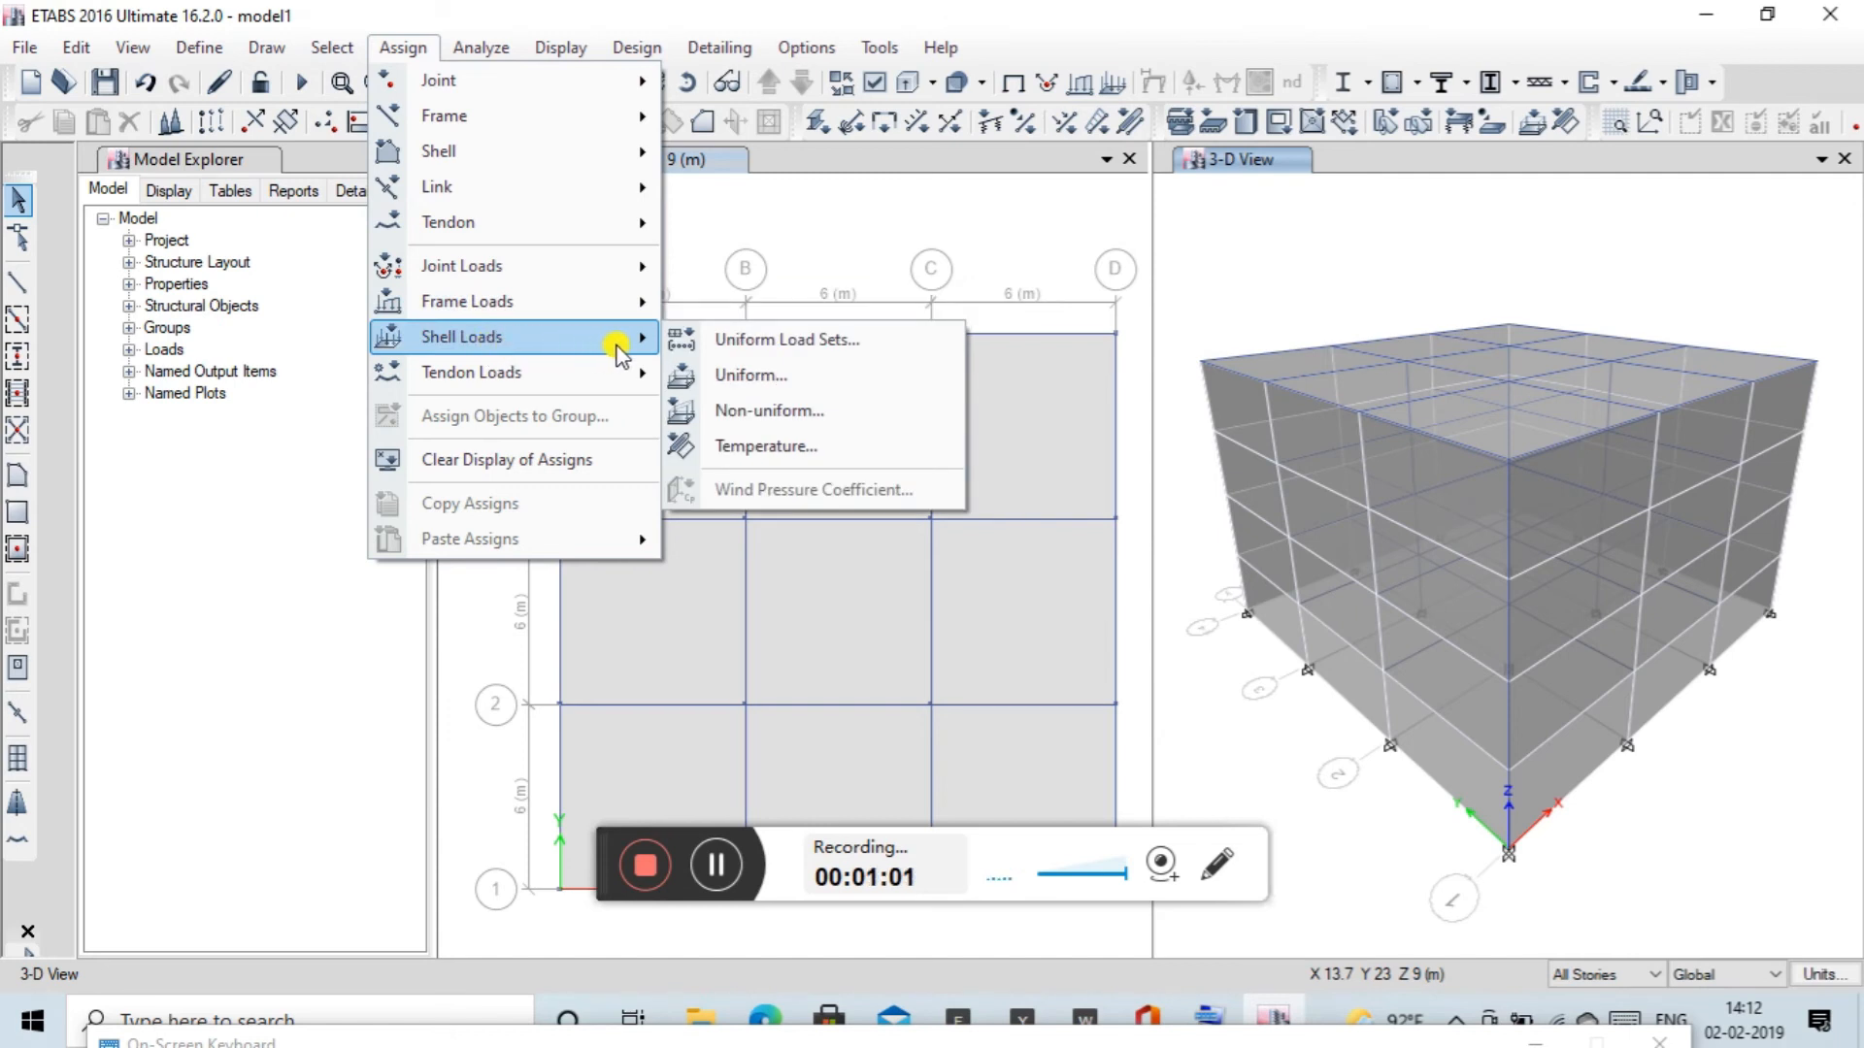
click(742, 377)
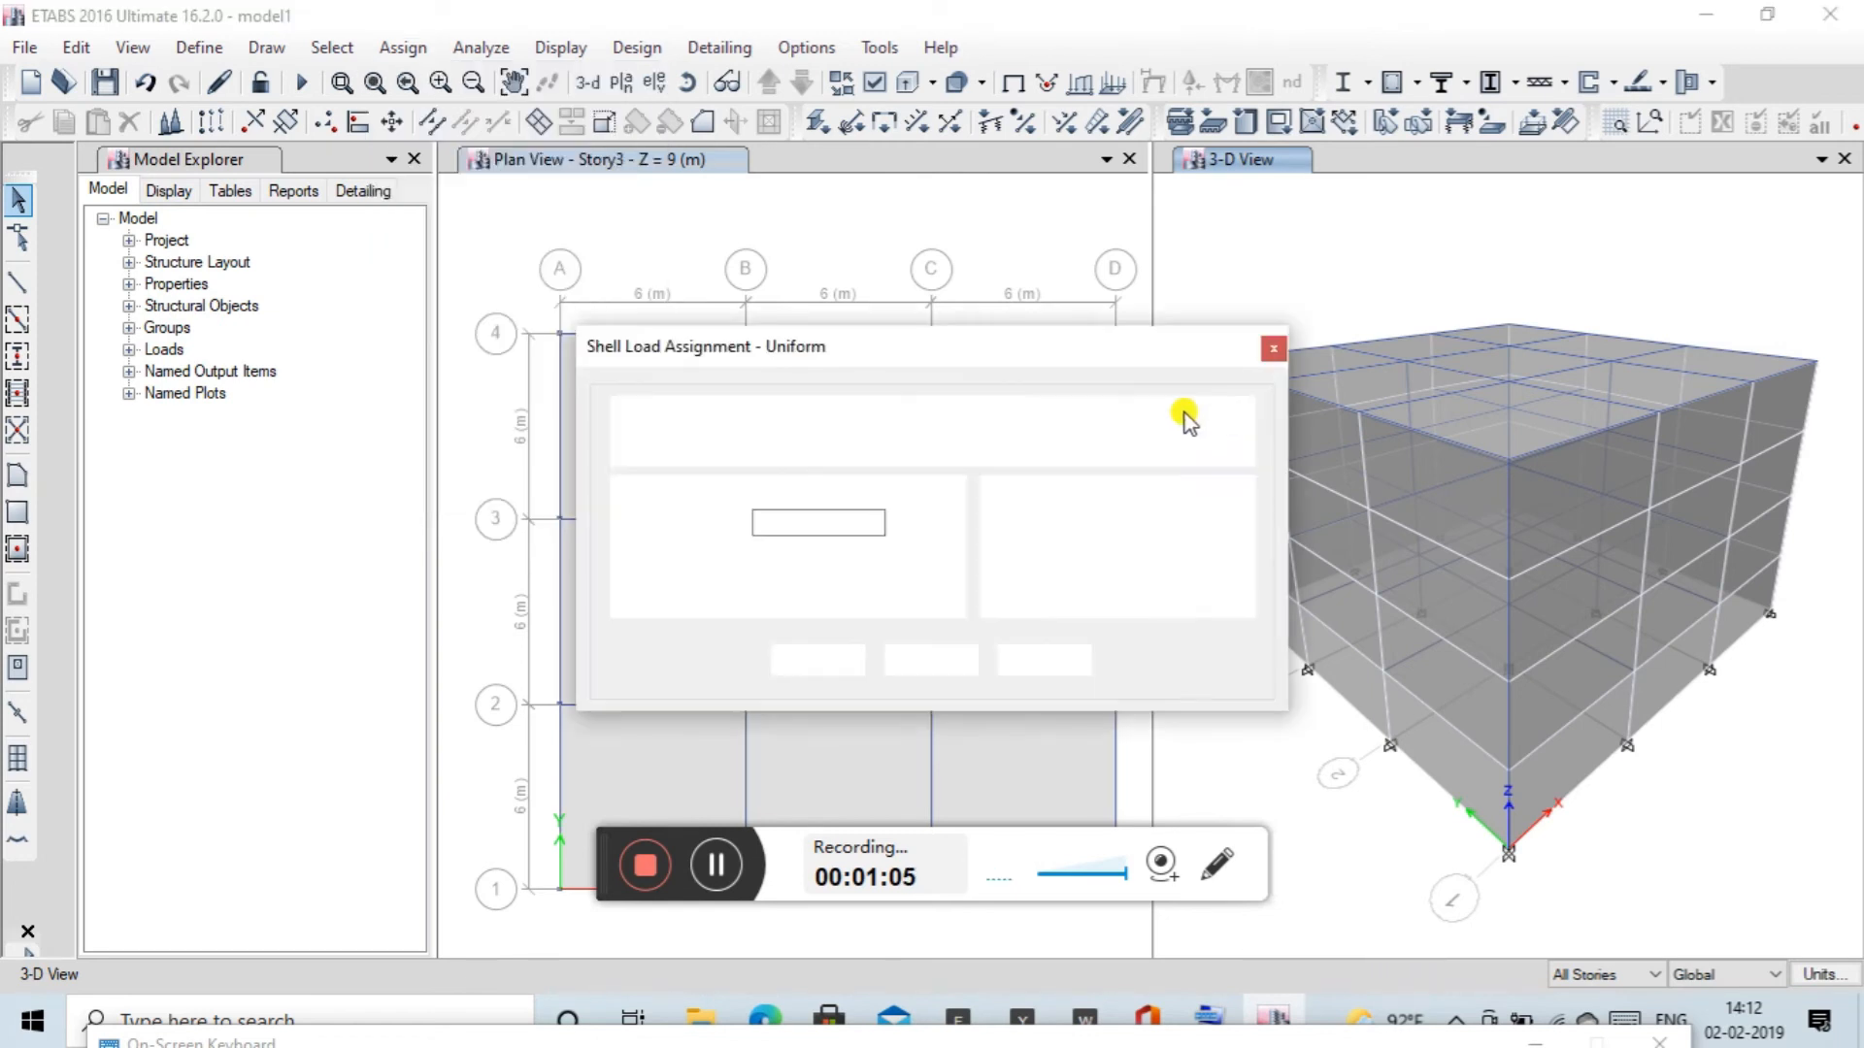
click(803, 523)
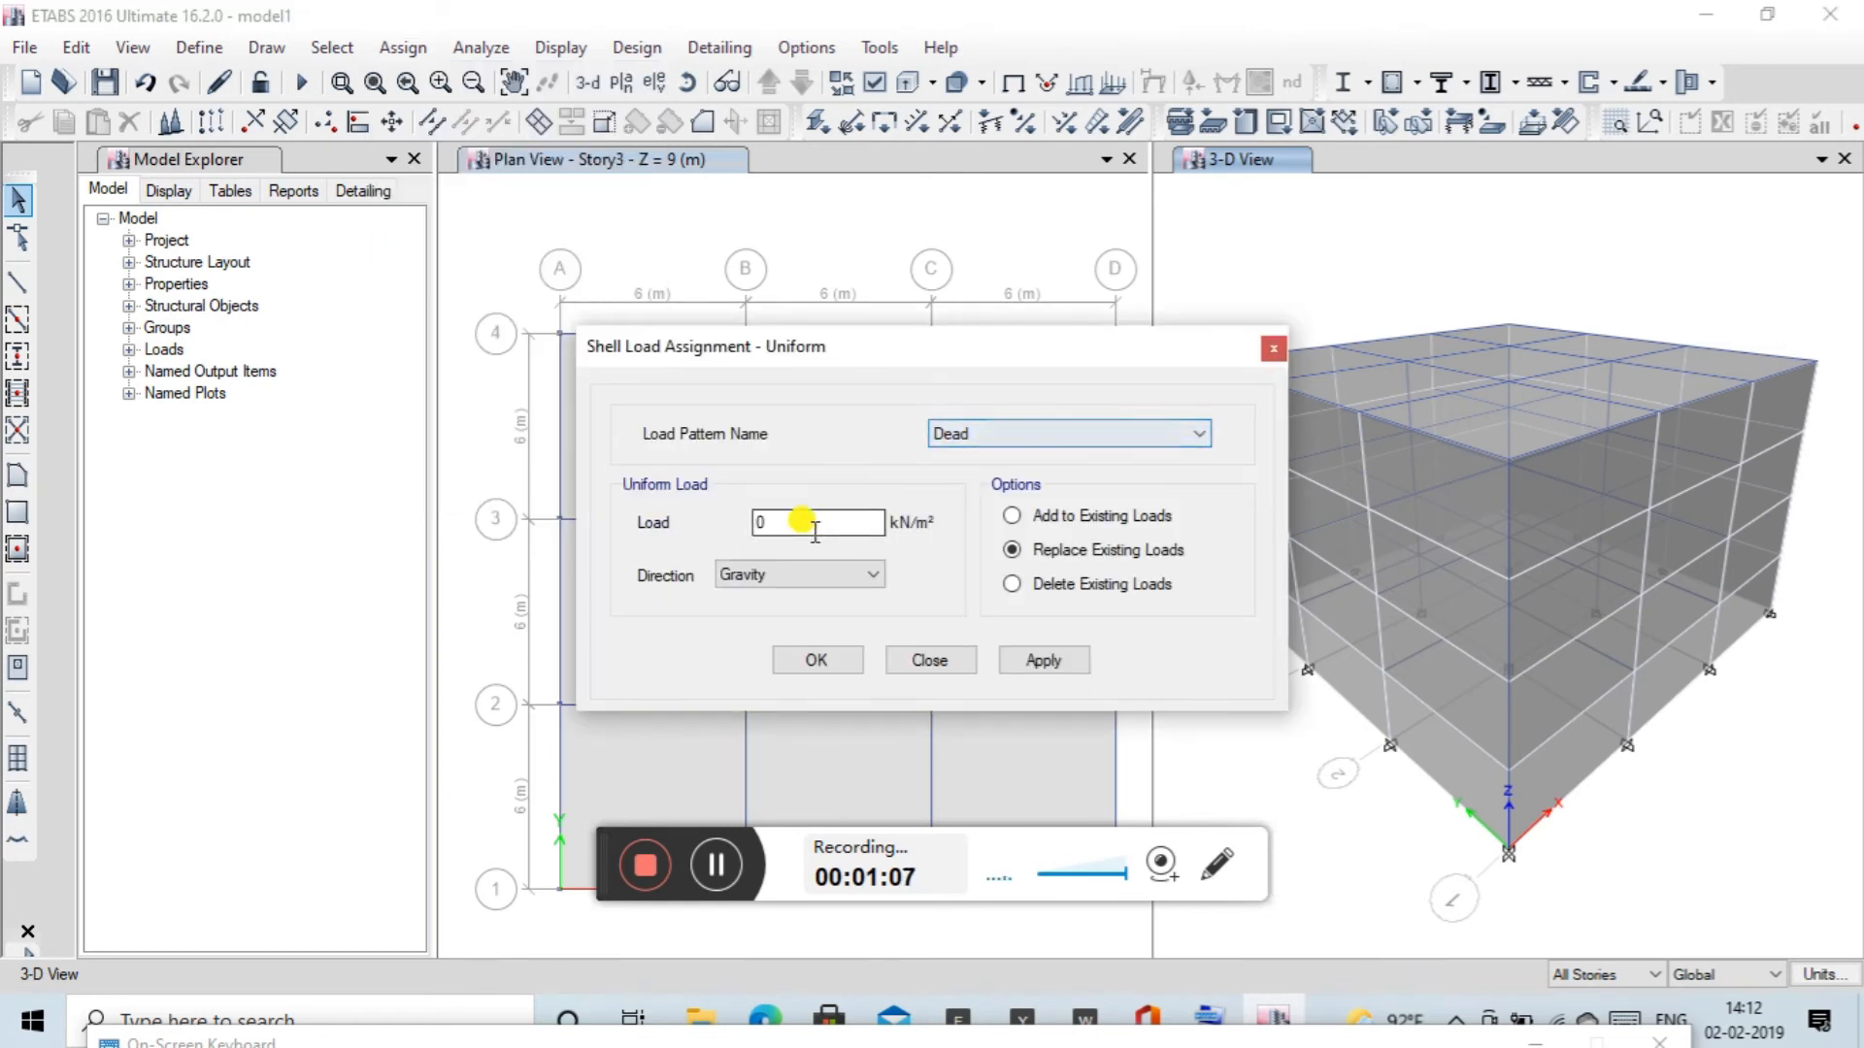
double_click(765, 522)
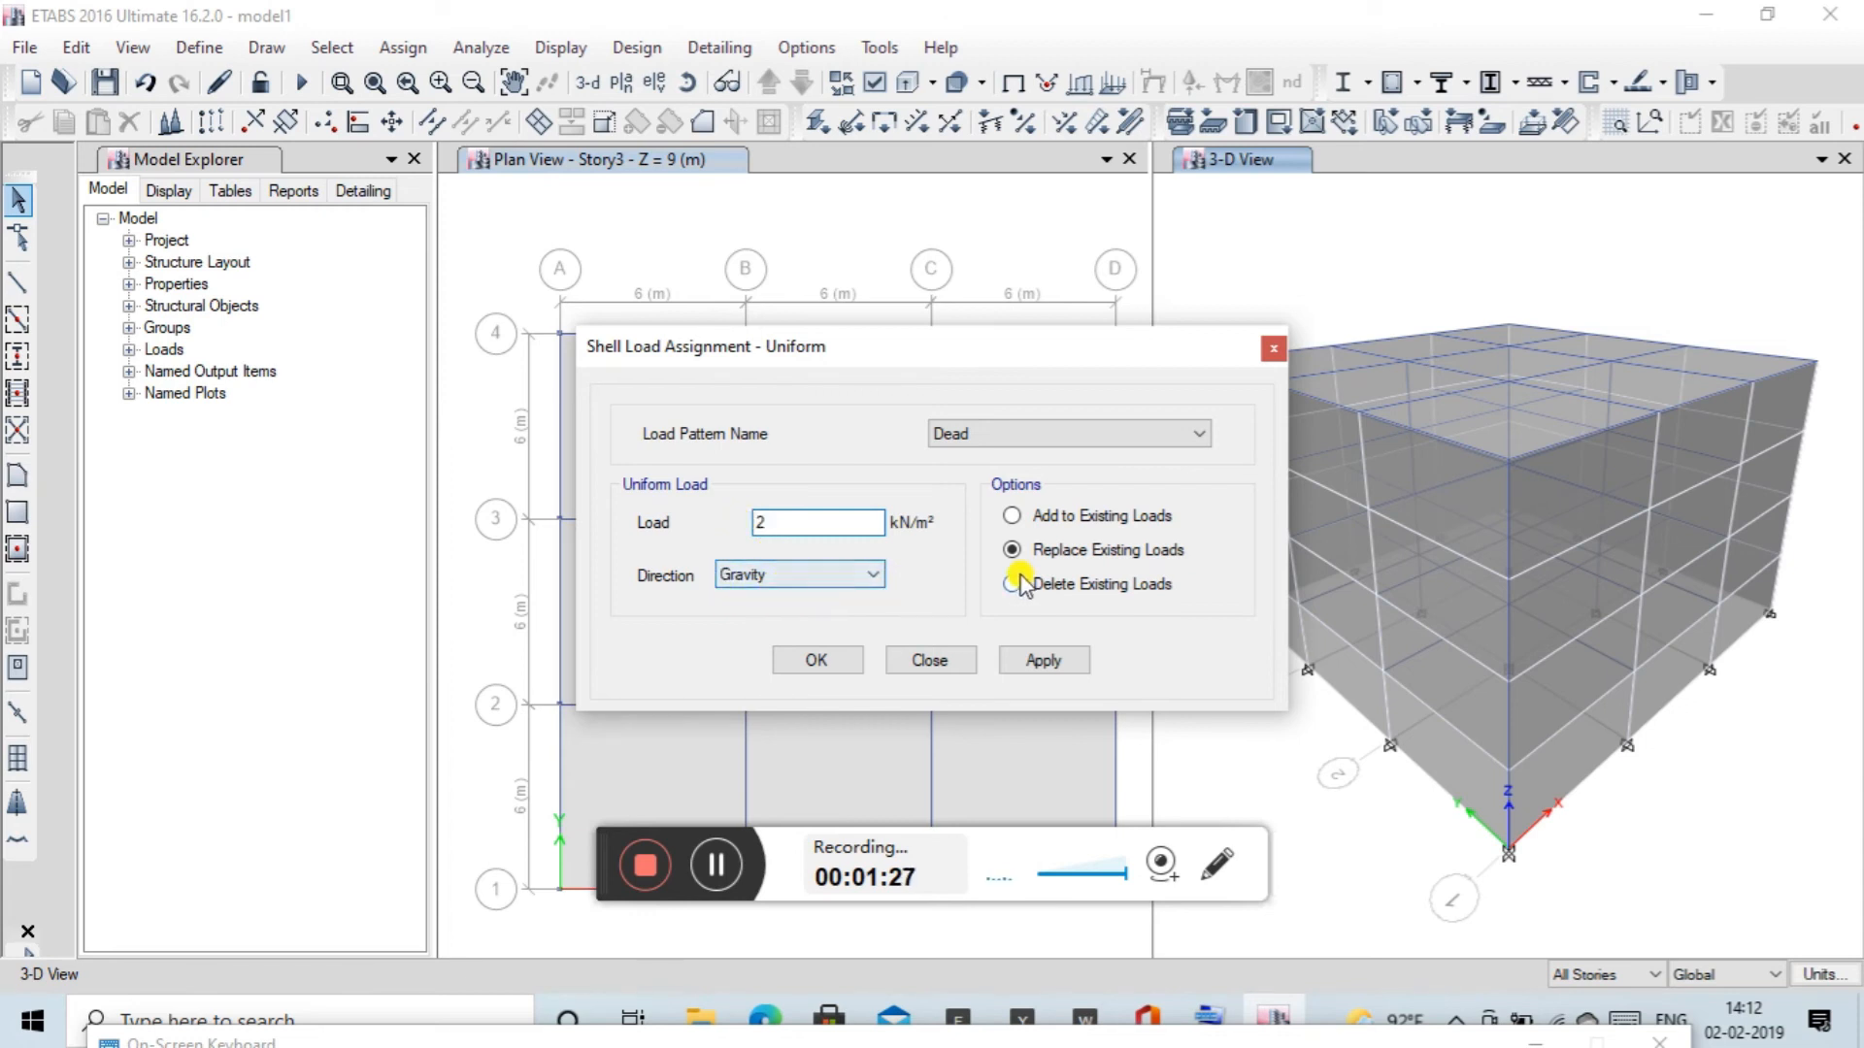
click(1044, 664)
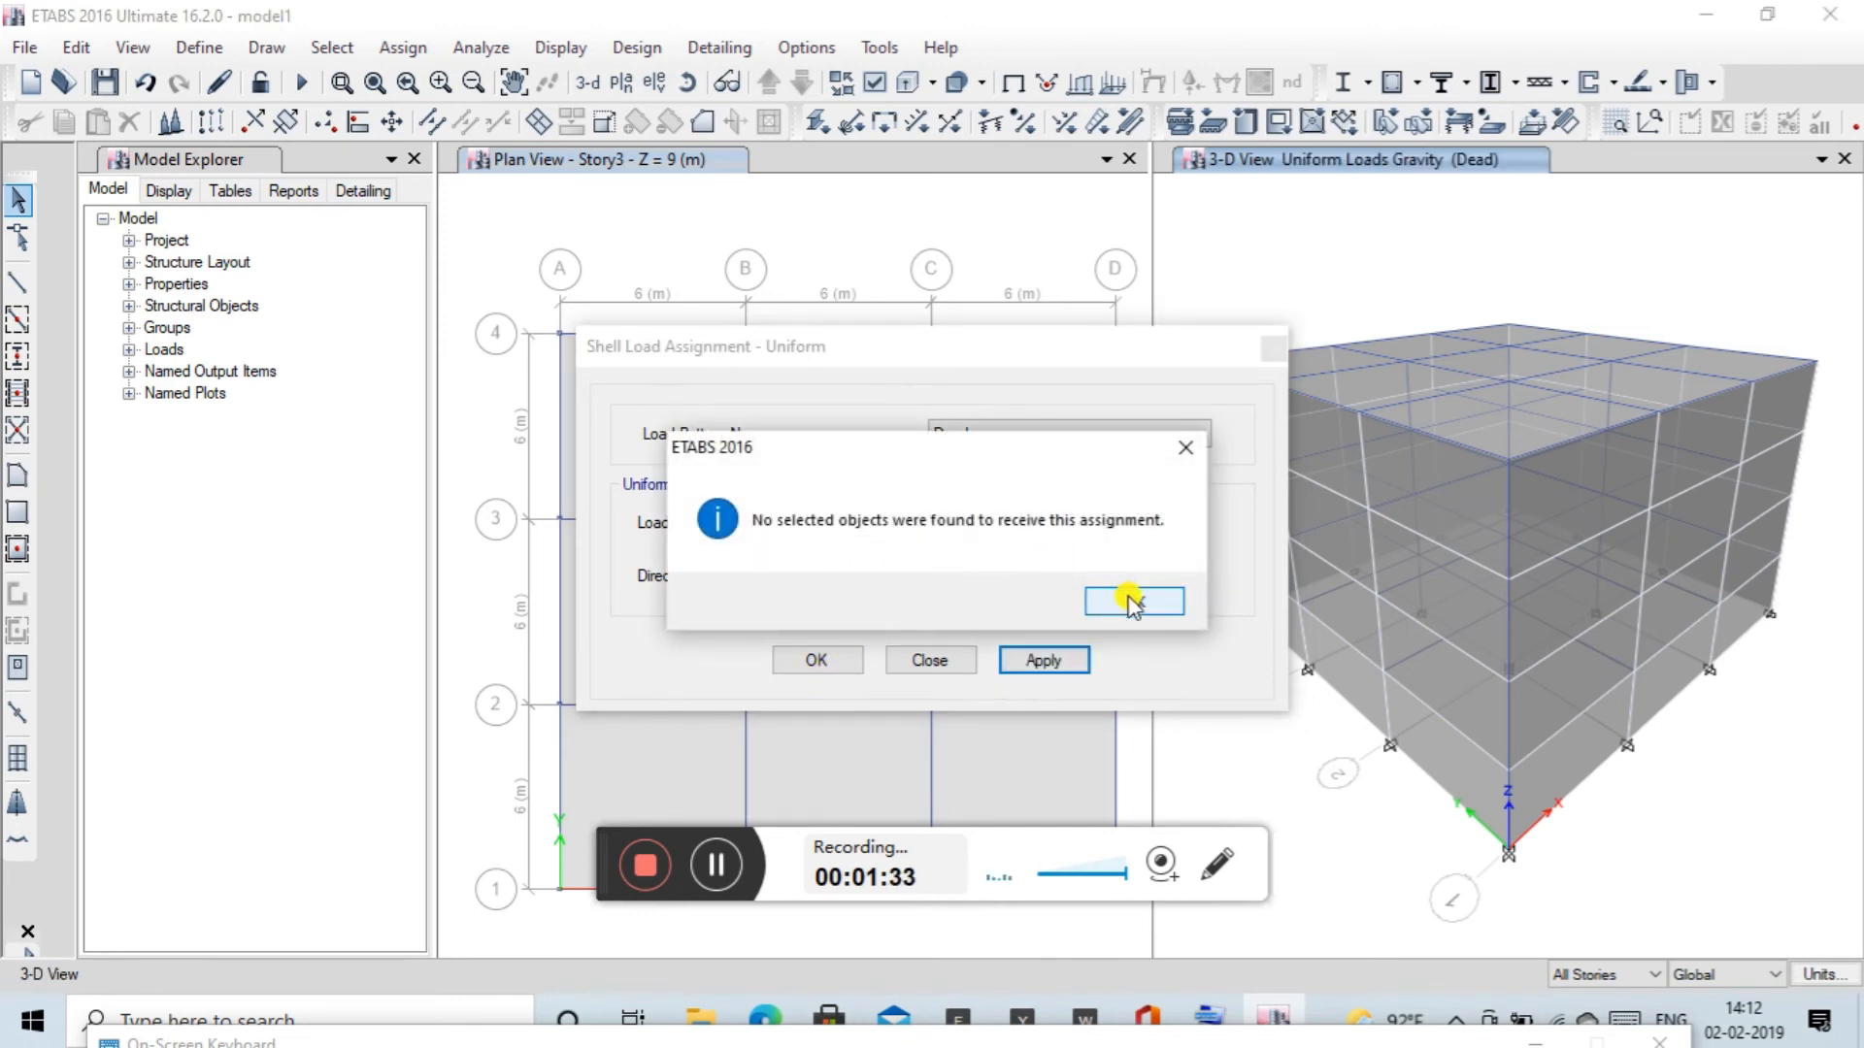
click(1132, 606)
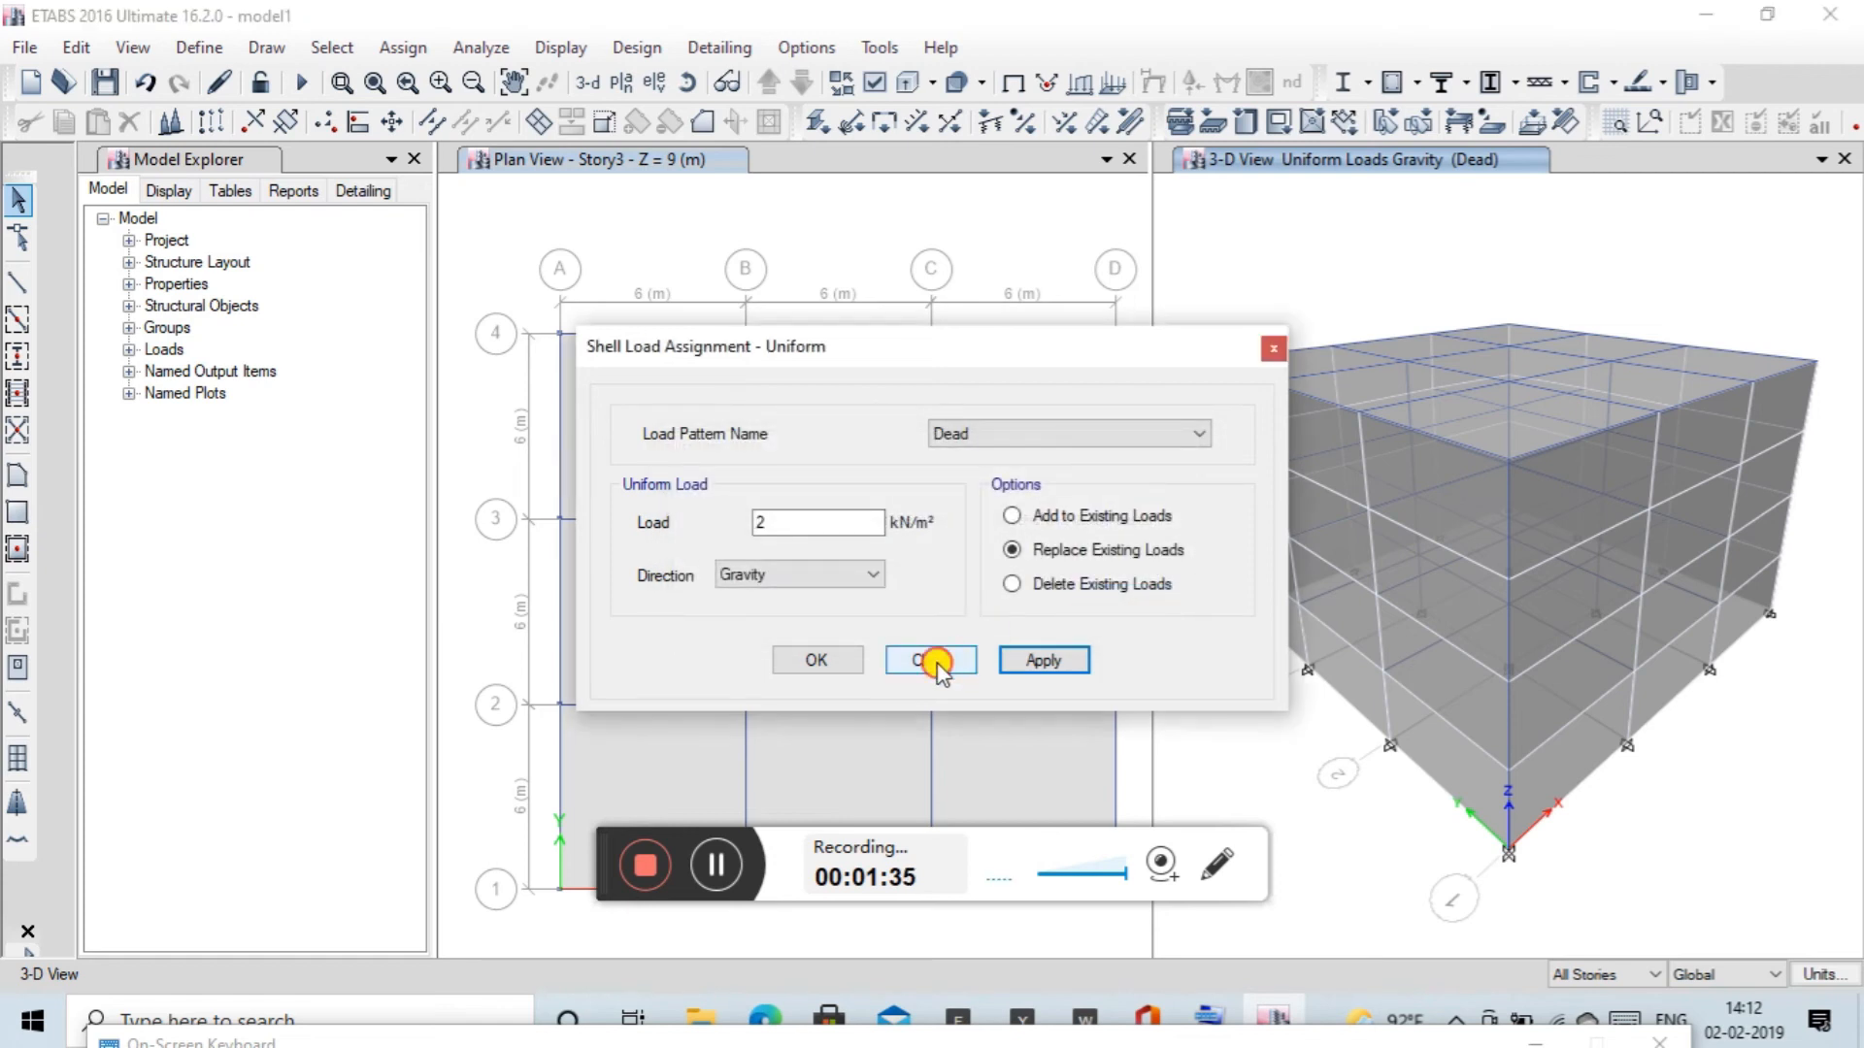
click(938, 661)
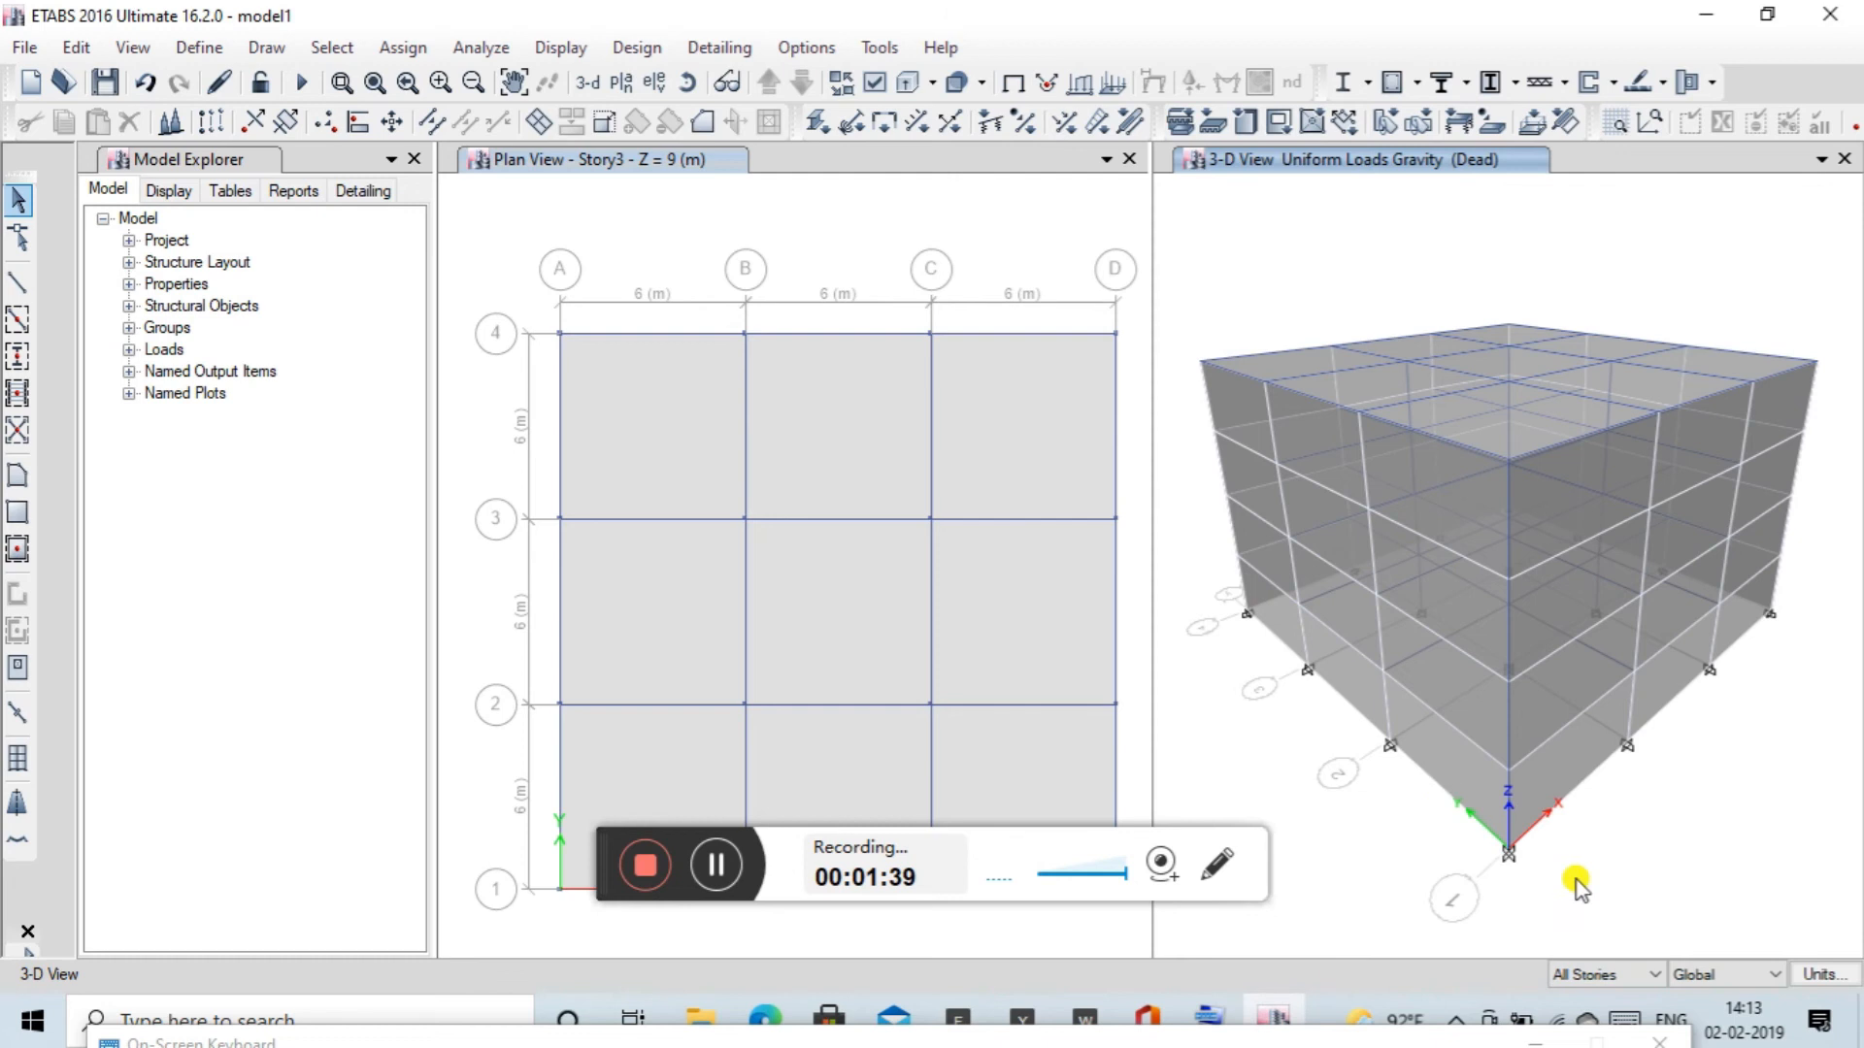
Select all nine floor panels in the Story3 plan, with the selection covering all stories.
click(658, 462)
click(819, 475)
click(1005, 481)
click(999, 612)
click(976, 763)
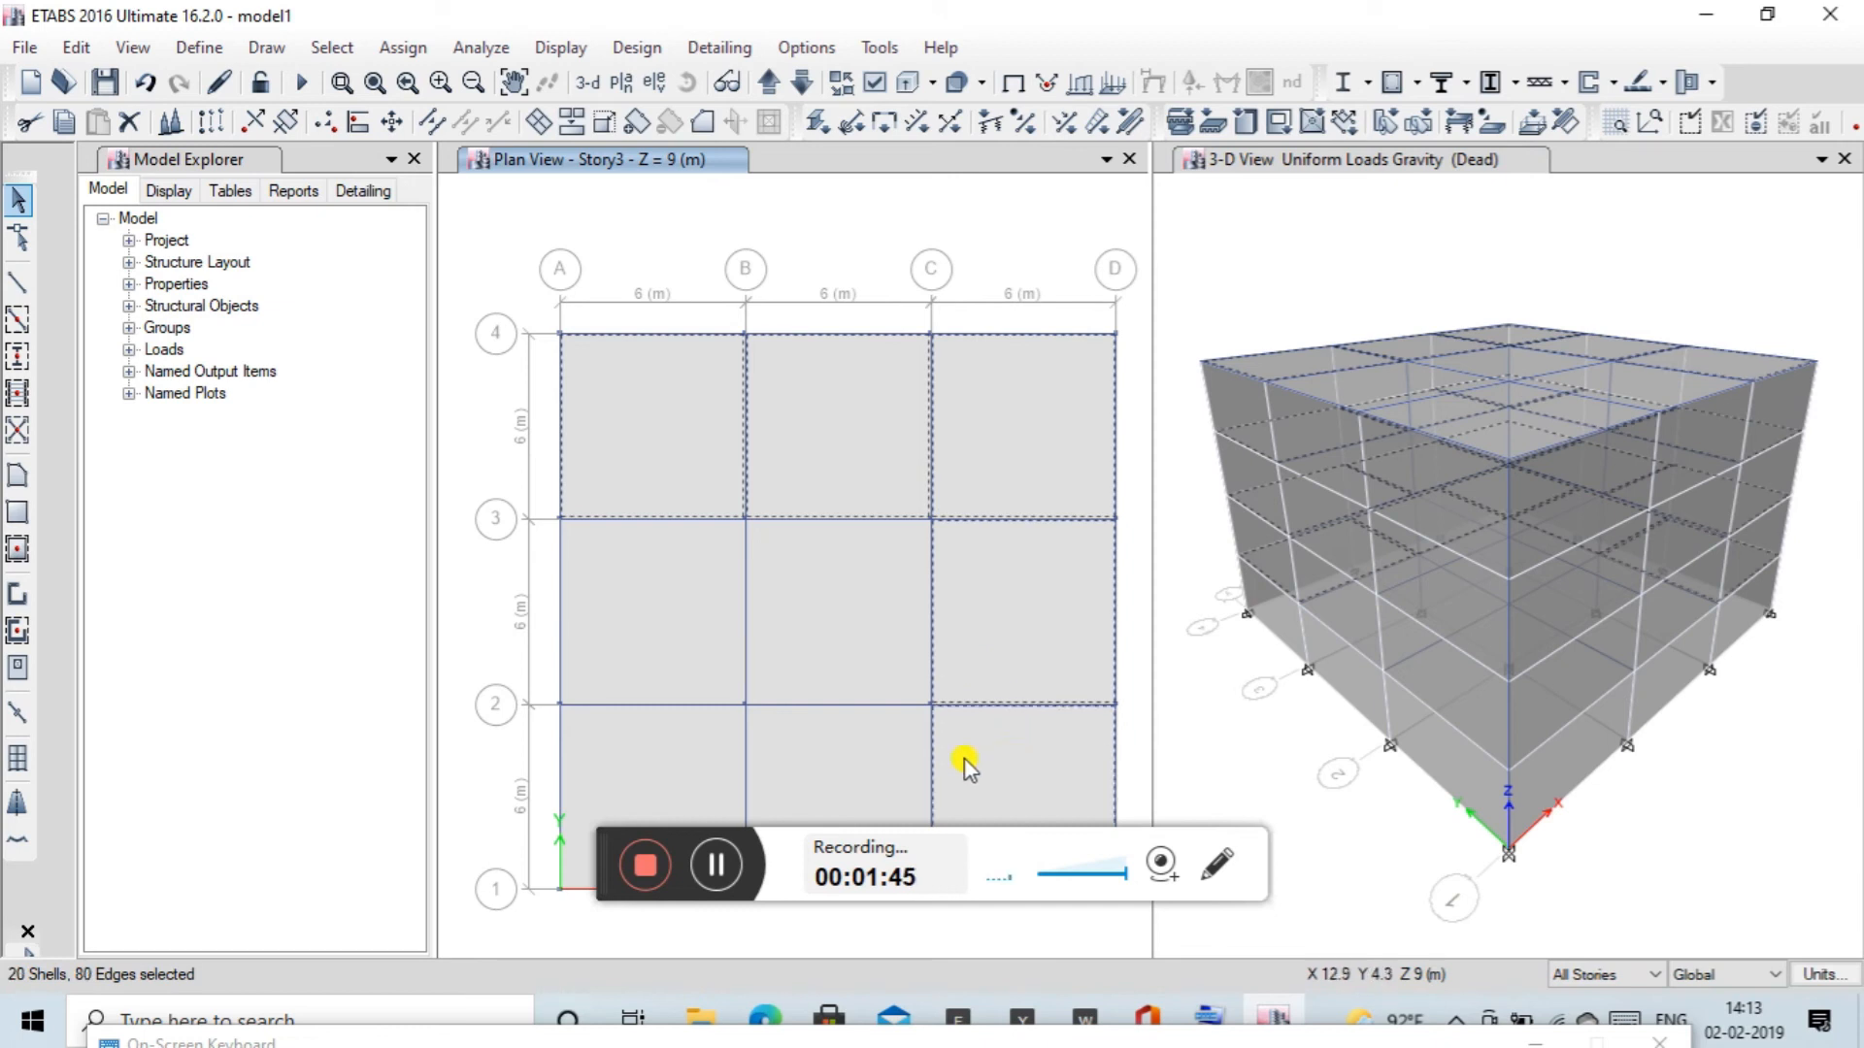
click(832, 597)
click(701, 597)
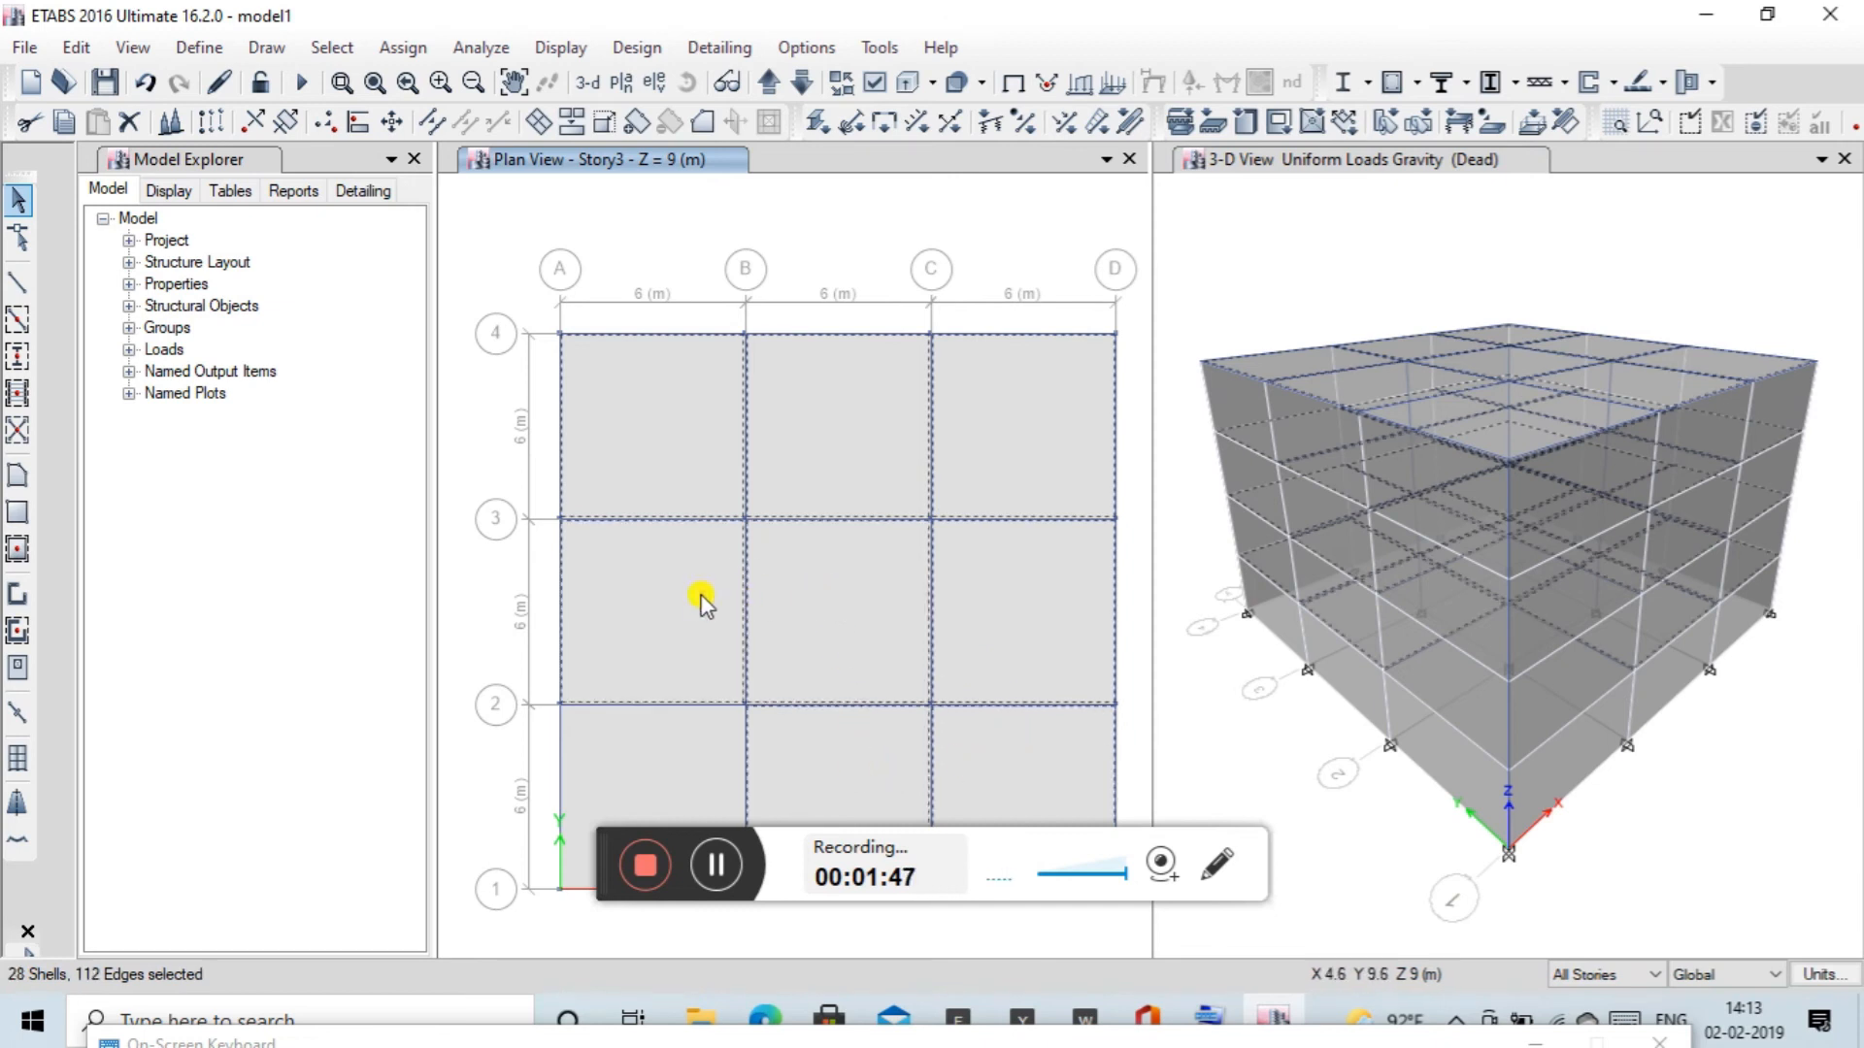
click(676, 758)
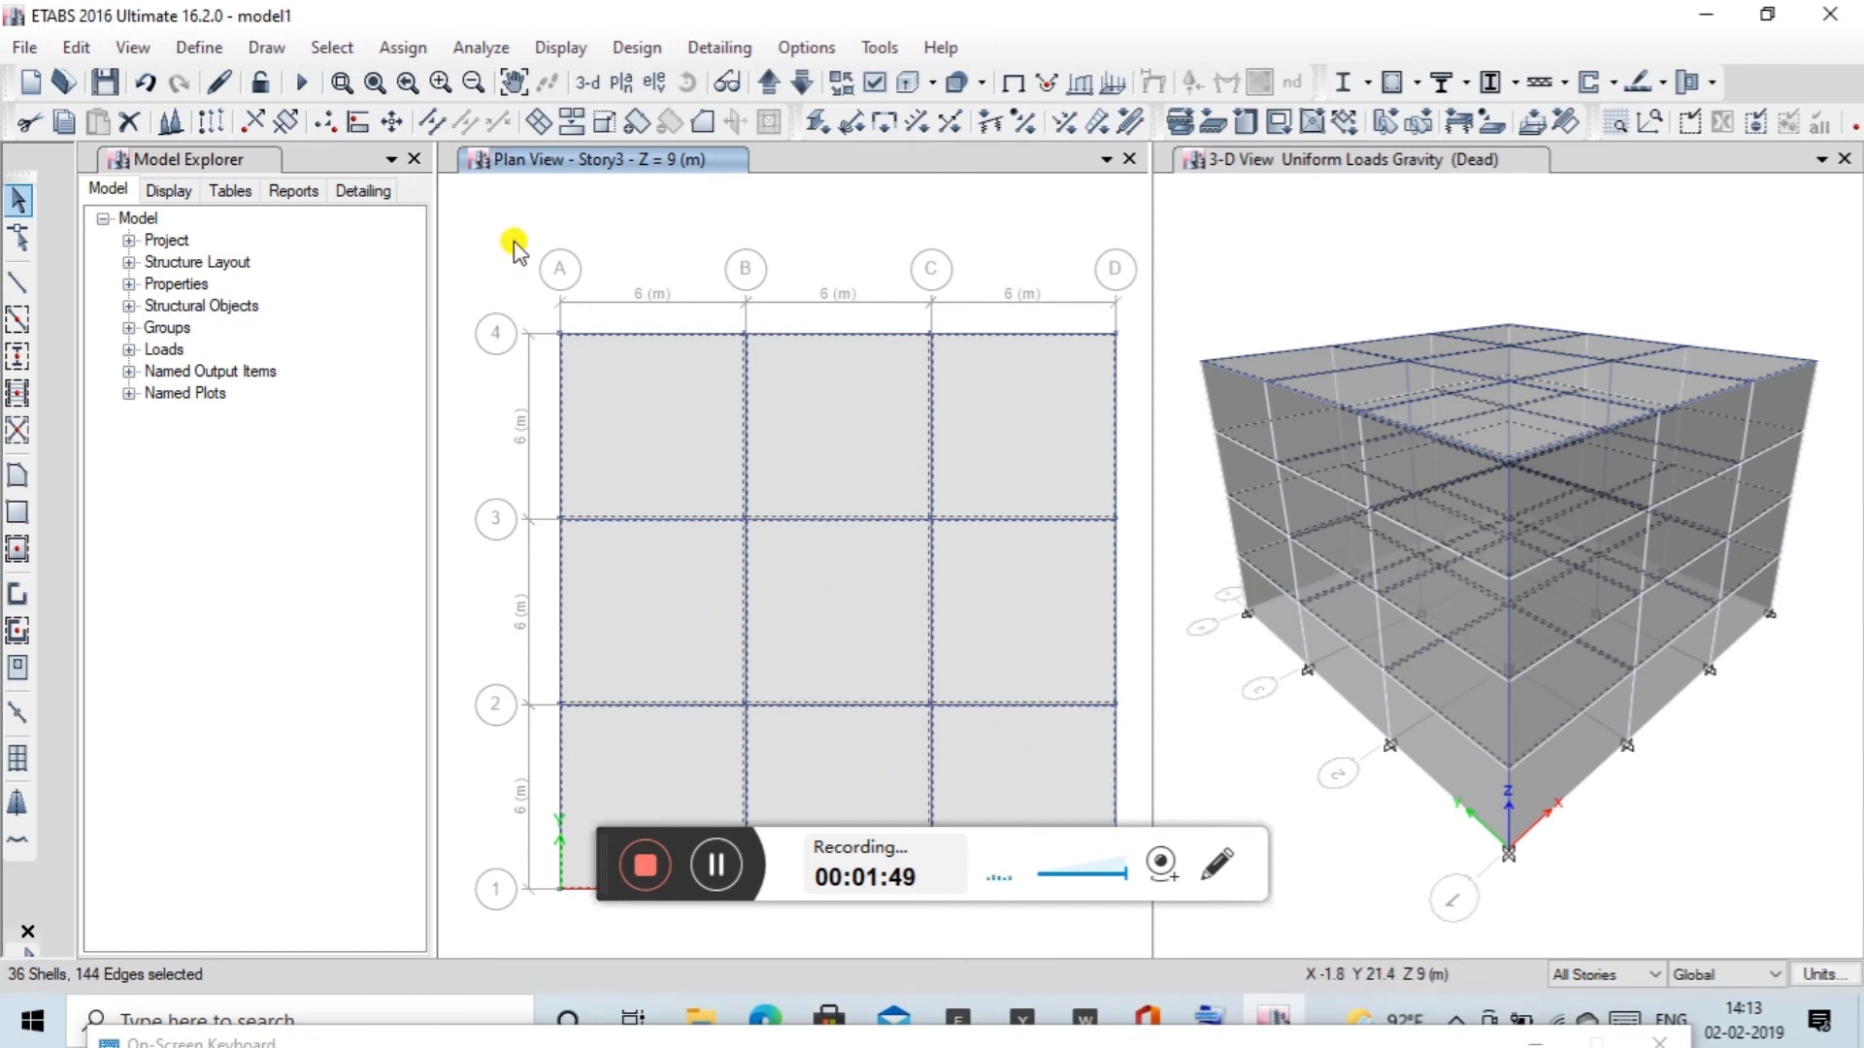
Assign a 2 kN/m² uniform gravity shell load to the selected floors in the Dead pattern, replacing existing loads.
click(403, 48)
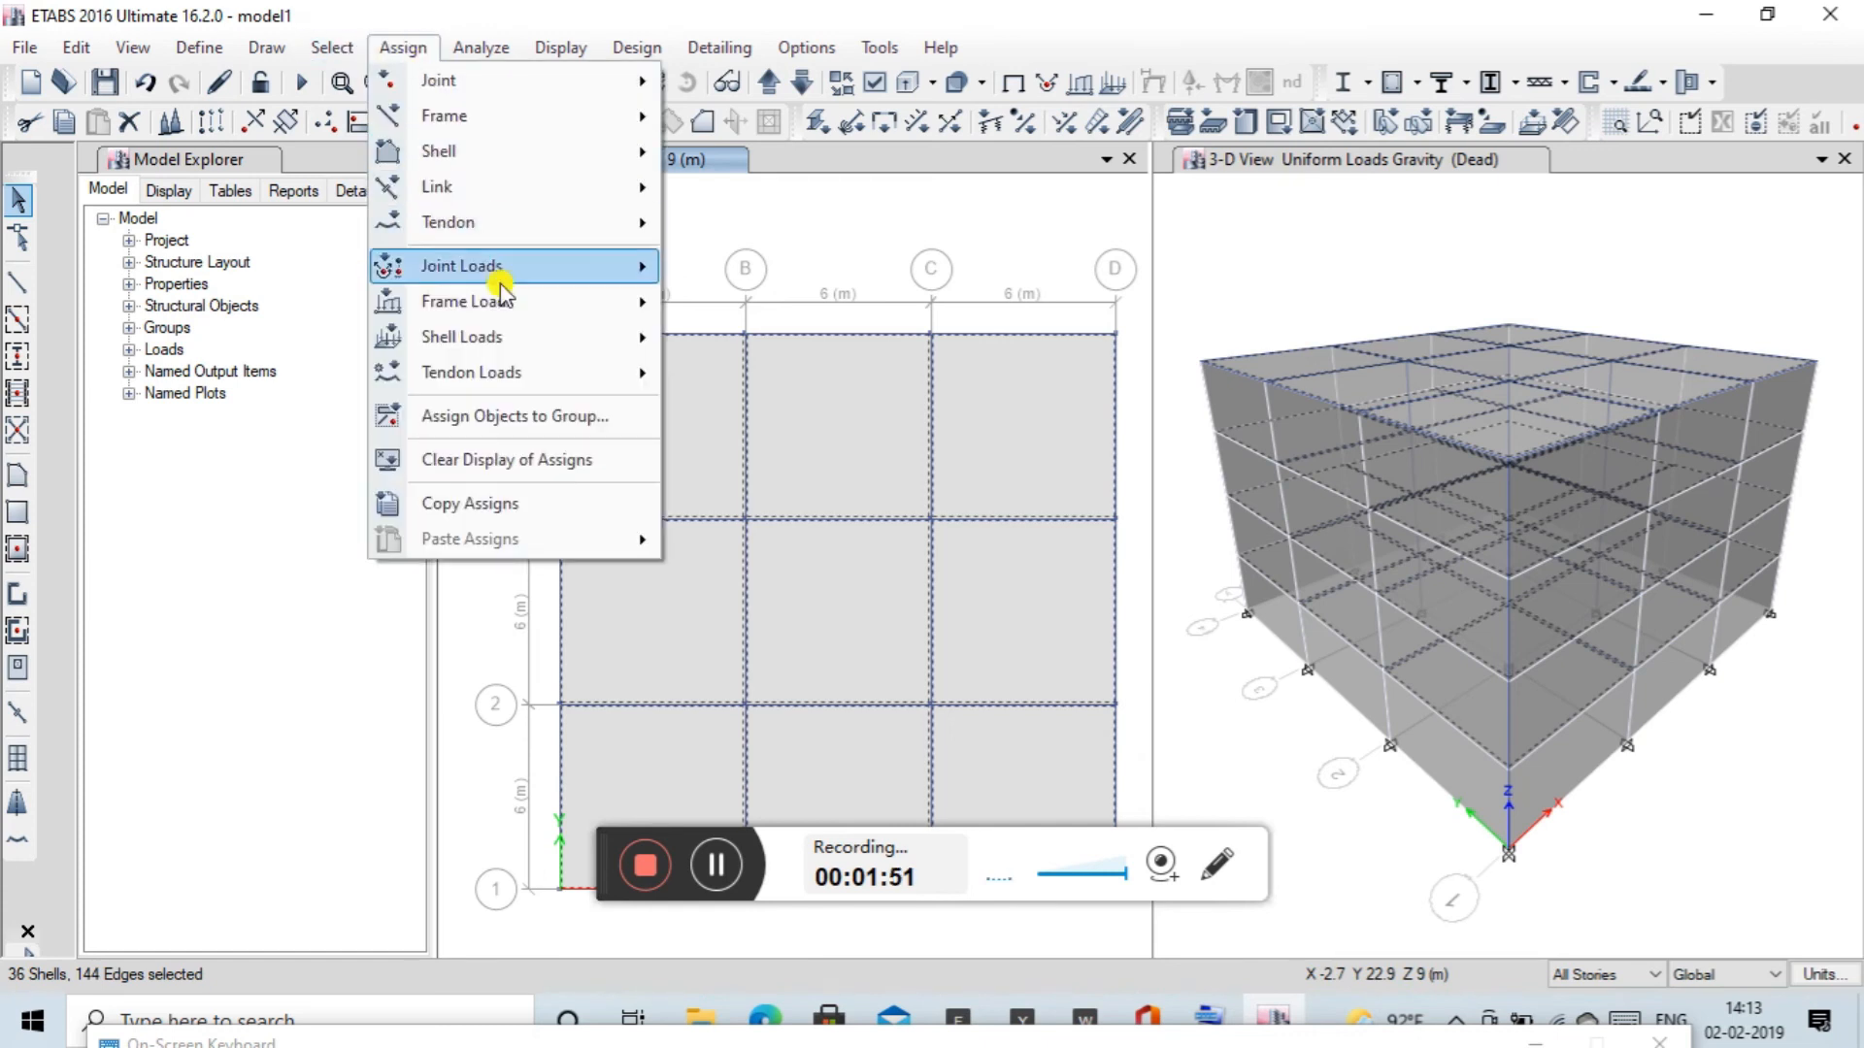
mouse_move(504, 335)
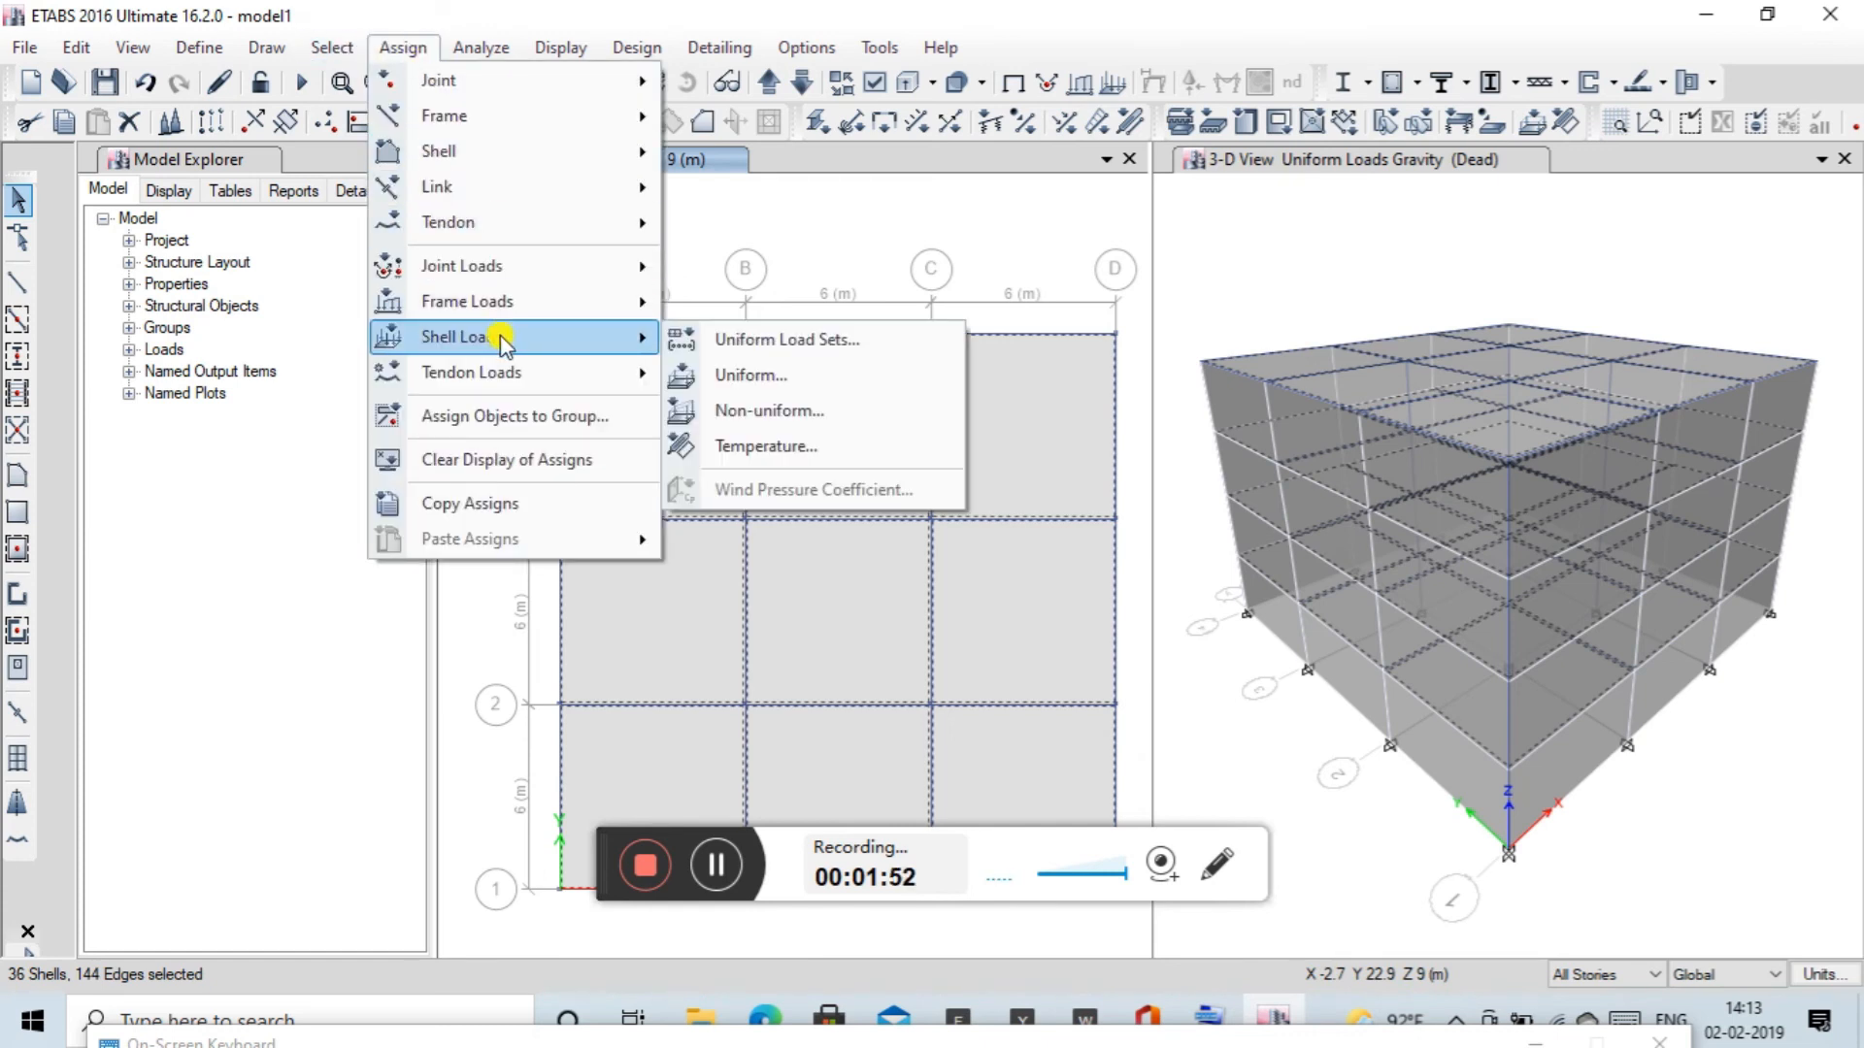
click(748, 382)
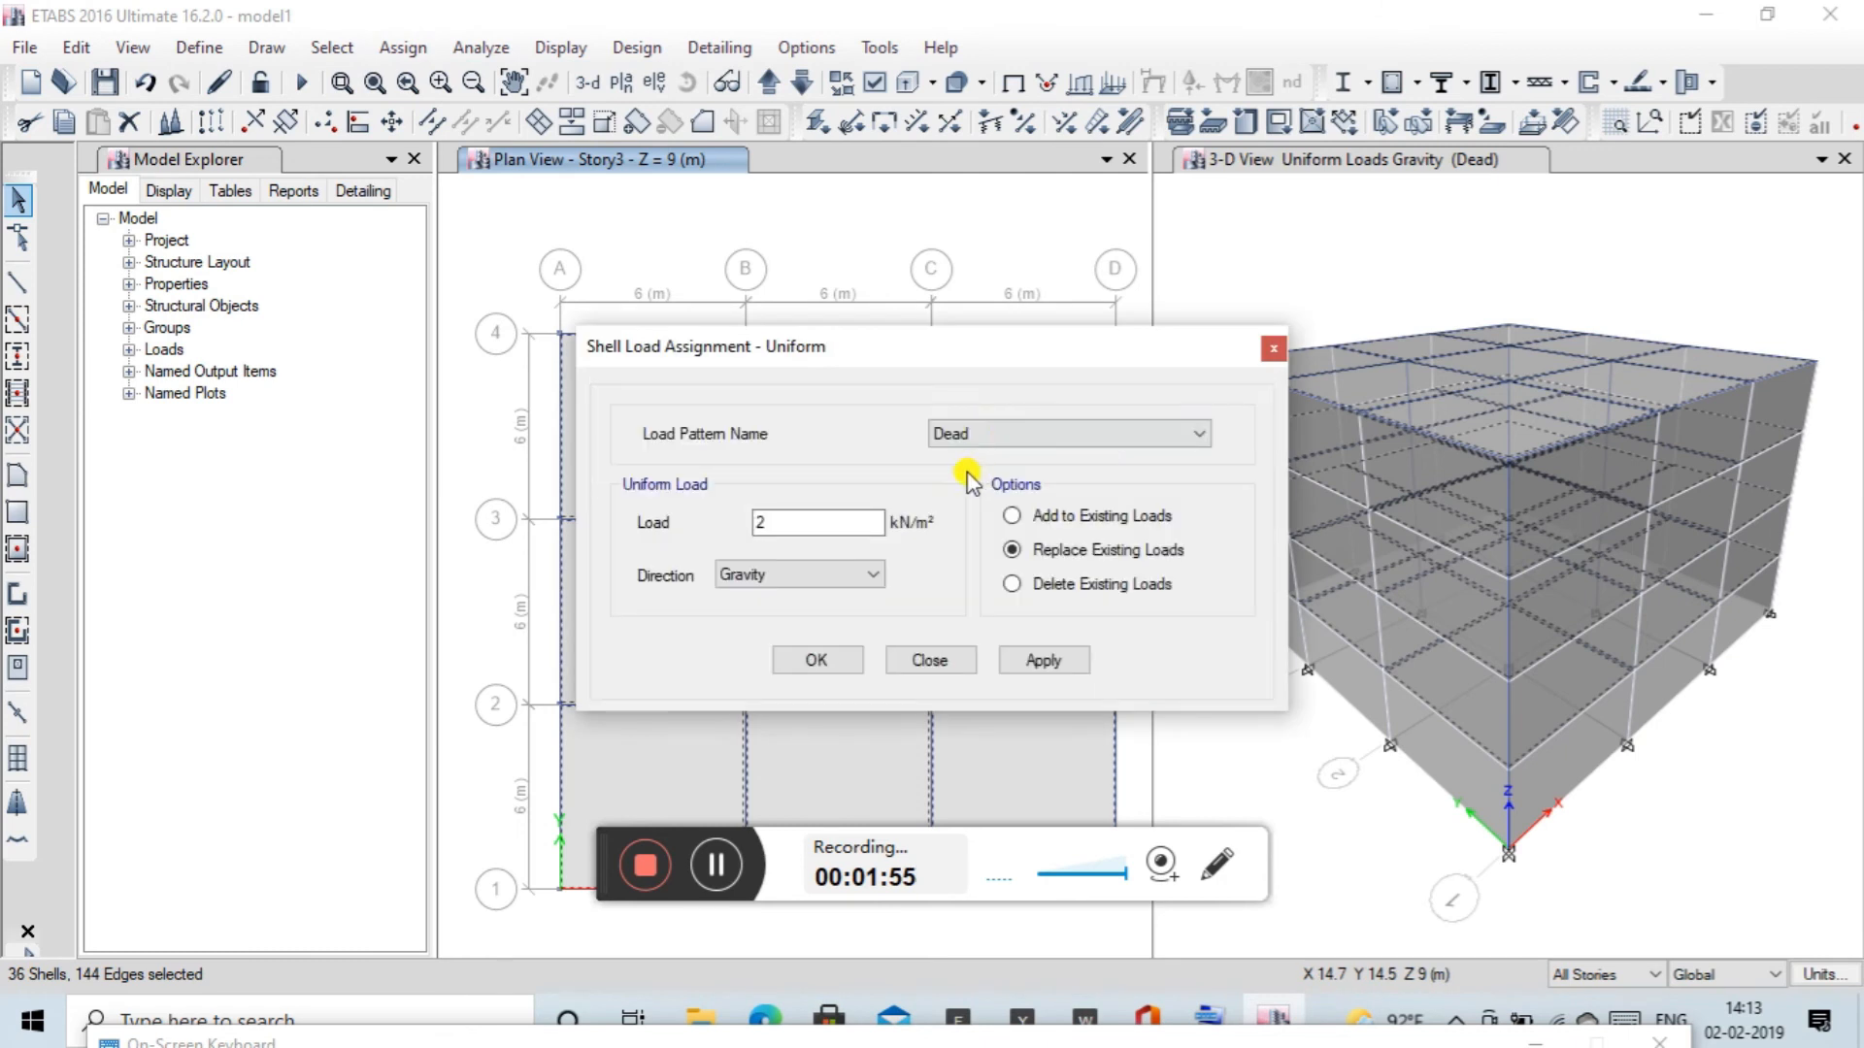
click(1046, 660)
click(843, 664)
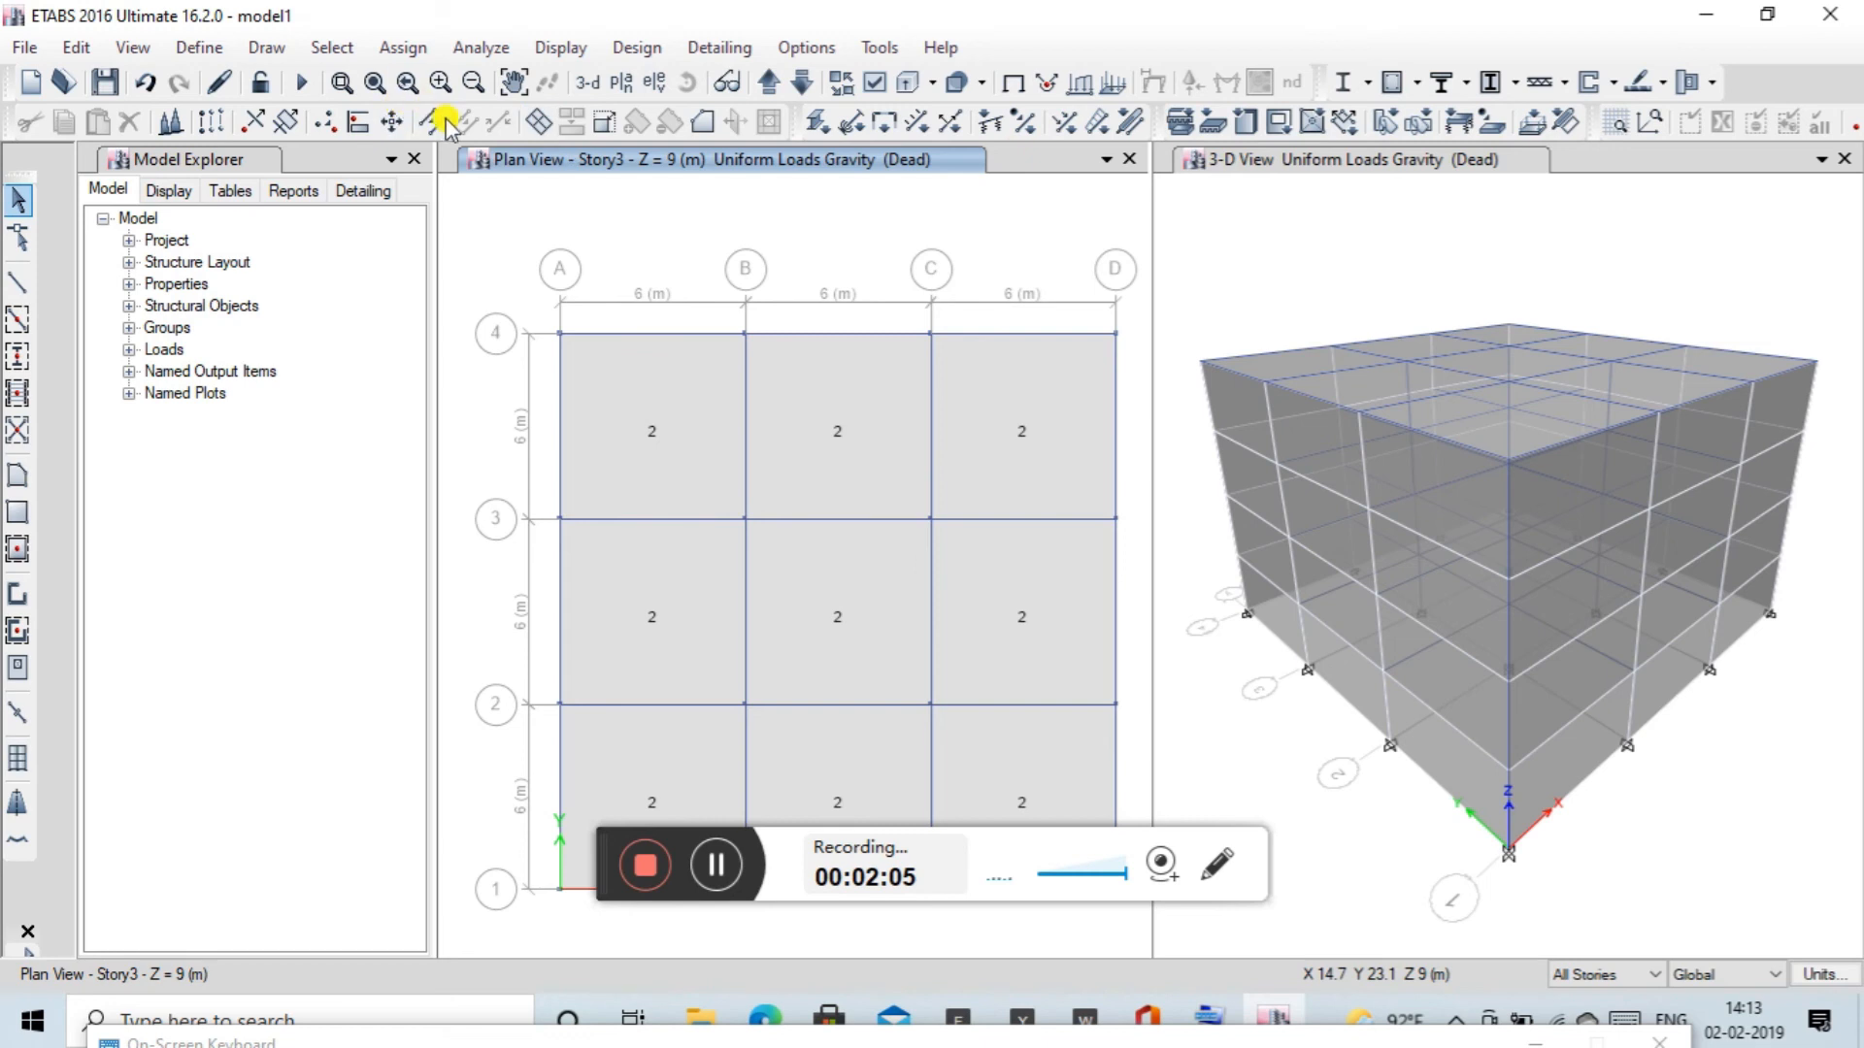
Enter a uniform shell load of 4 kN/m² for the Live pattern in the gravity direction and try to apply it.
click(335, 50)
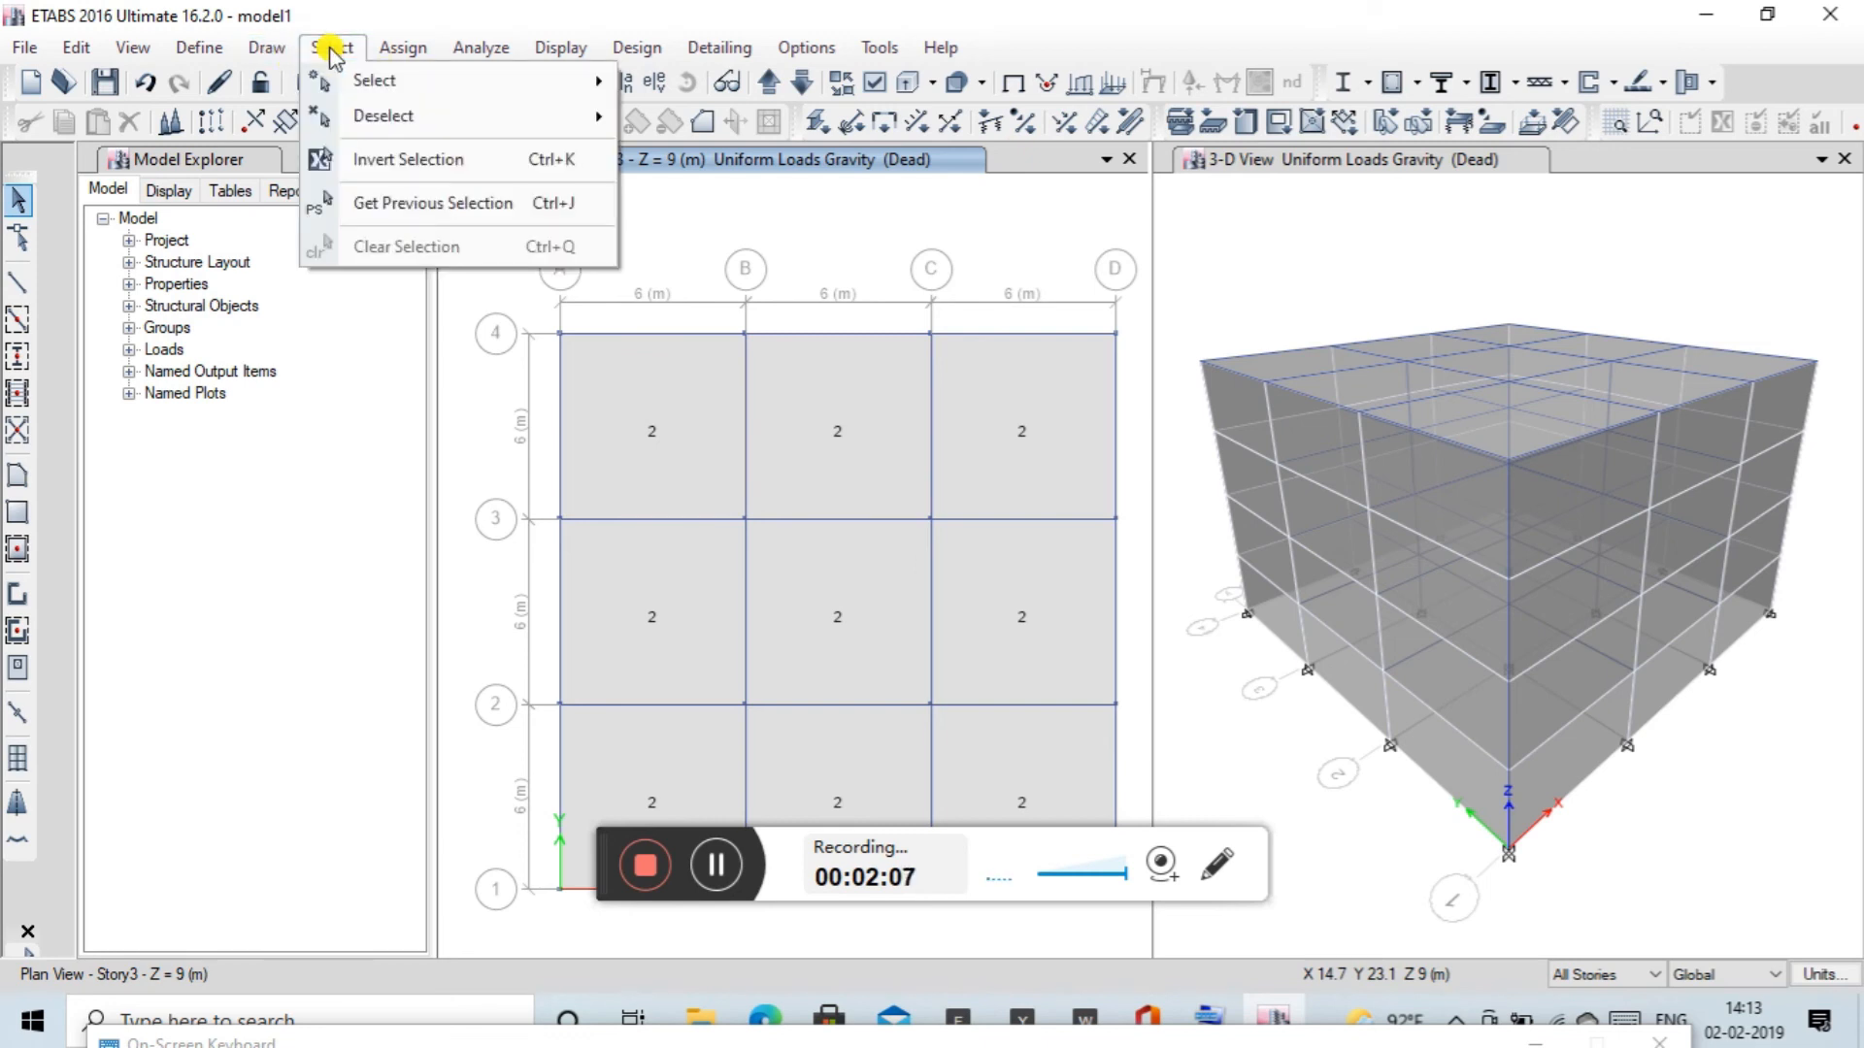
click(398, 50)
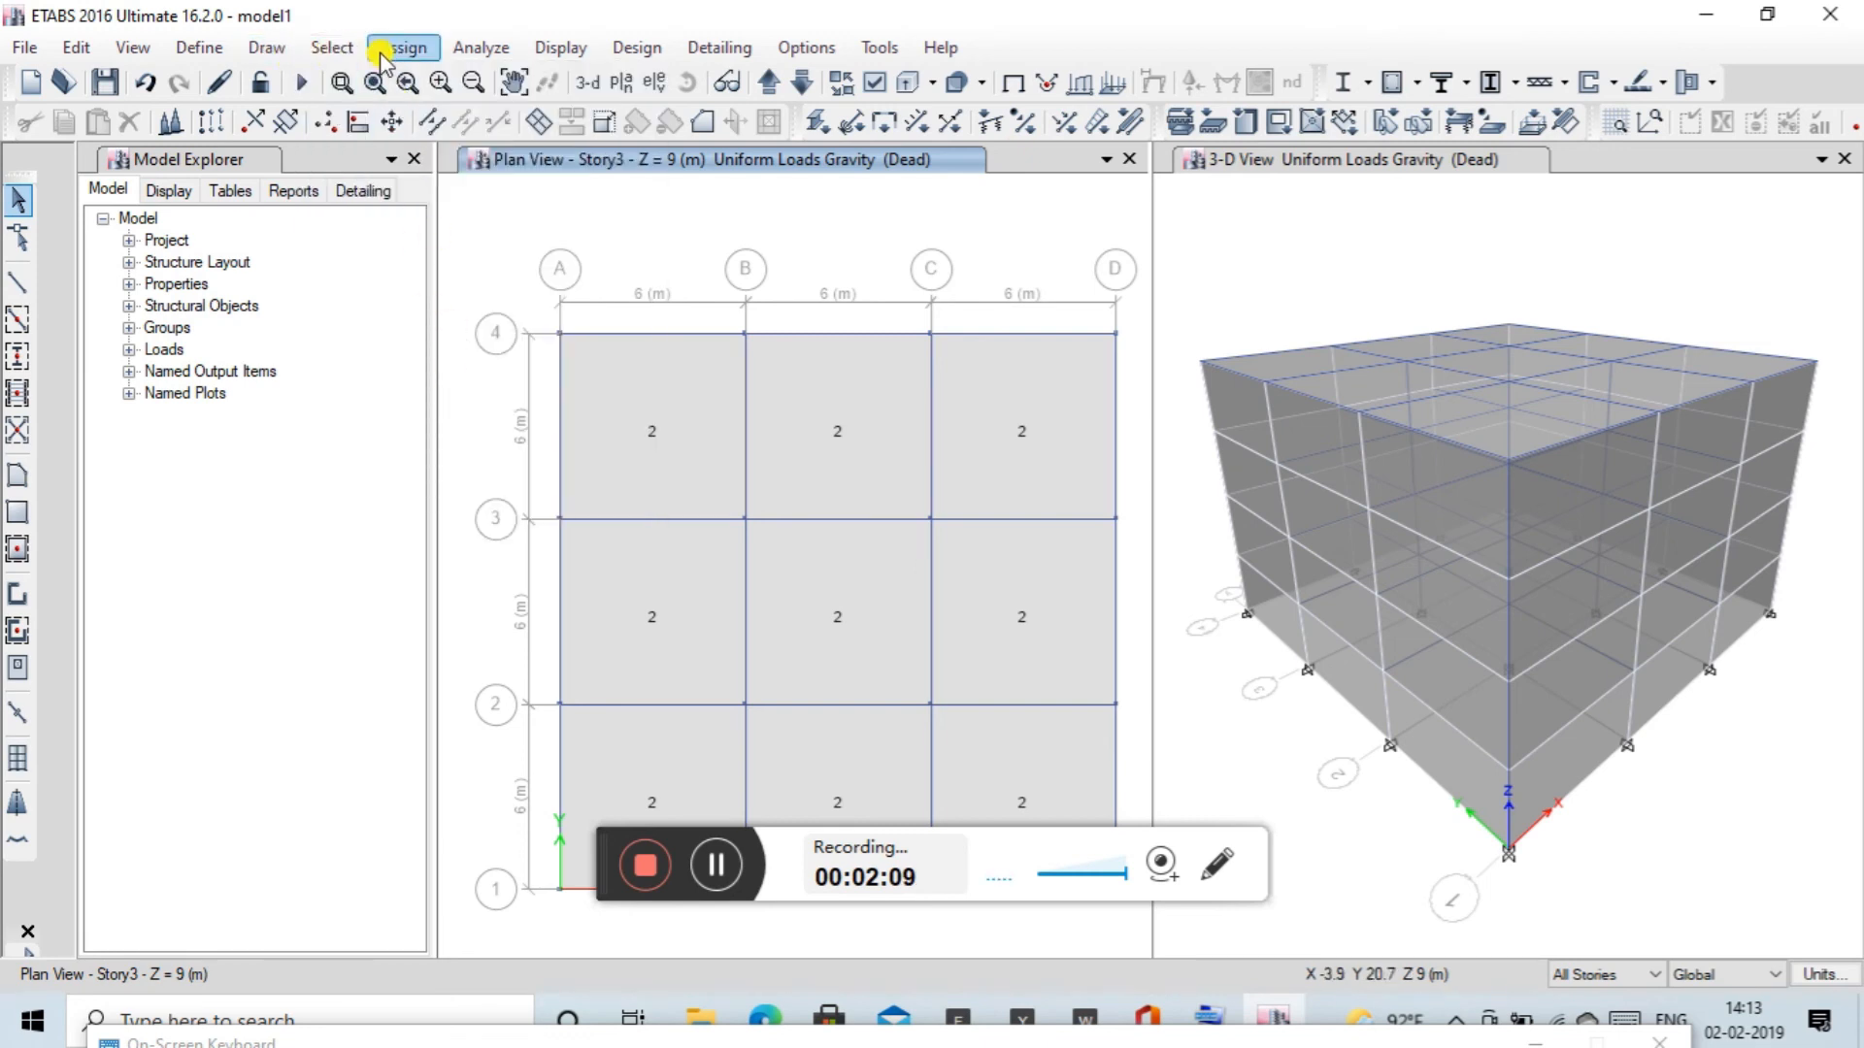
click(396, 47)
mouse_move(641, 337)
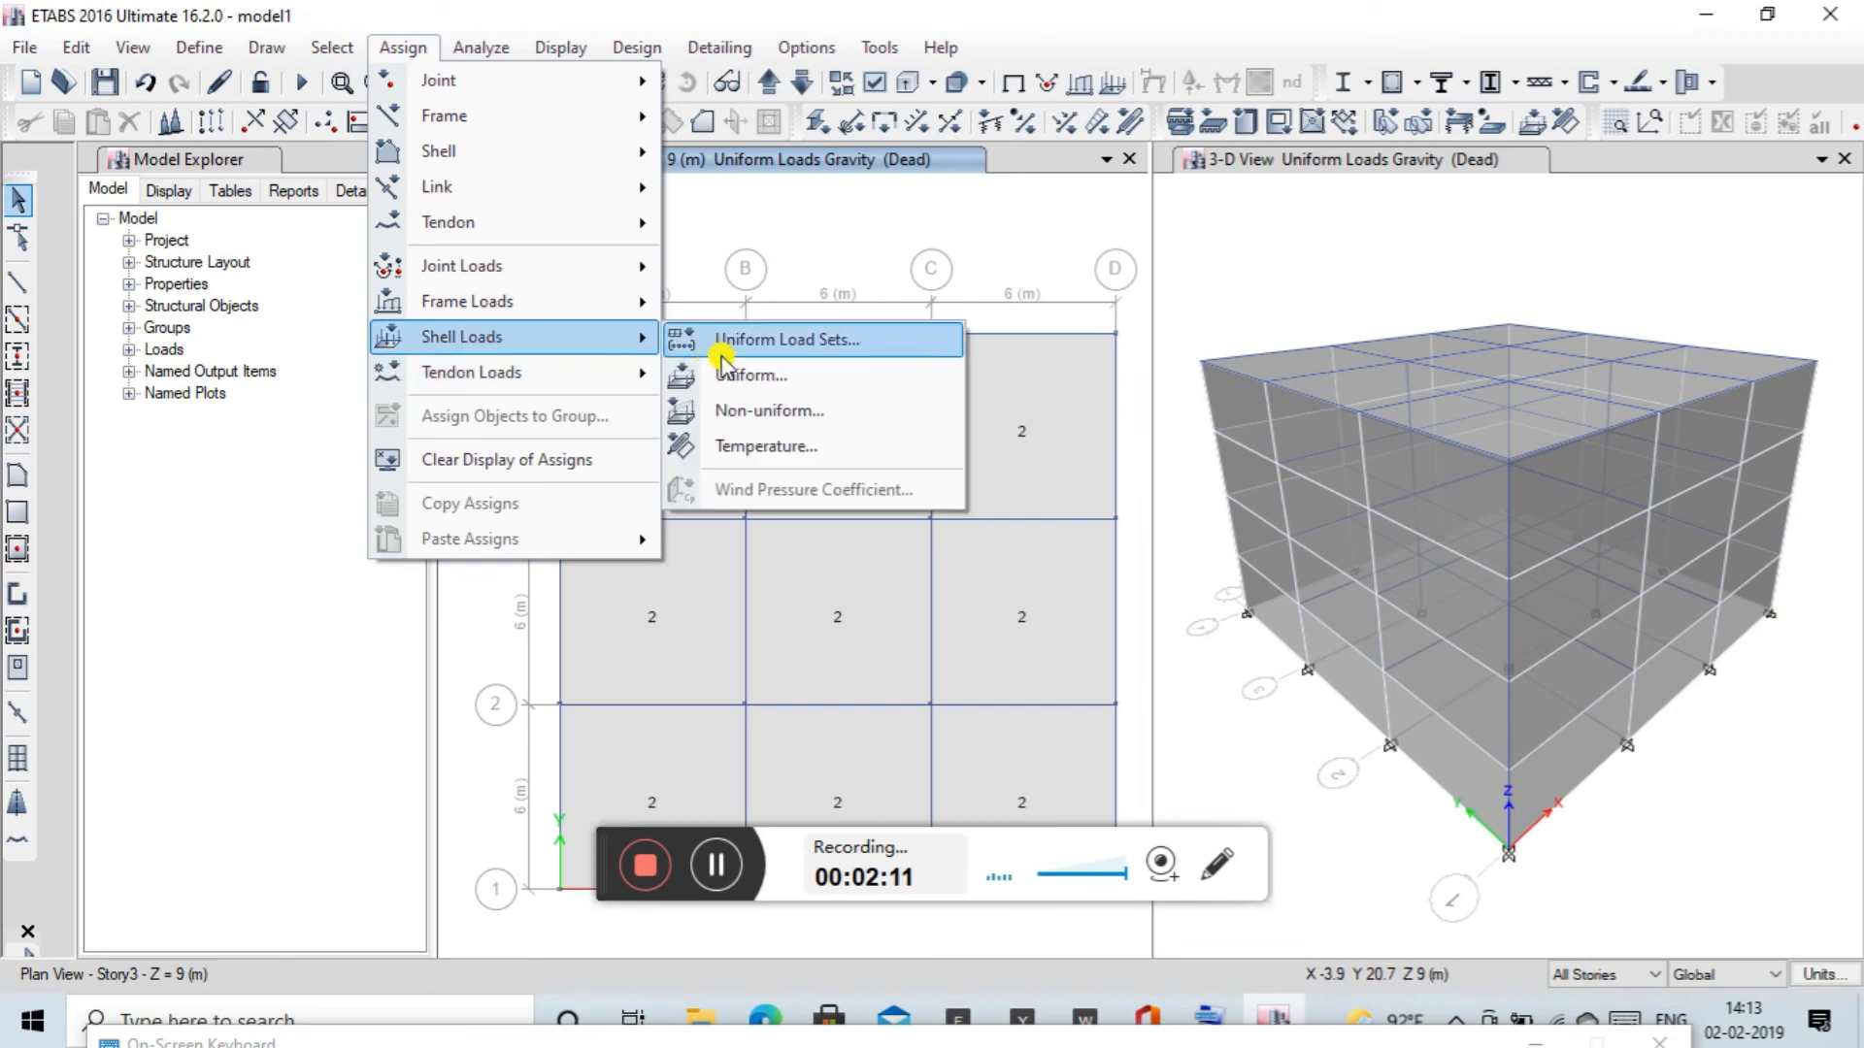
click(732, 383)
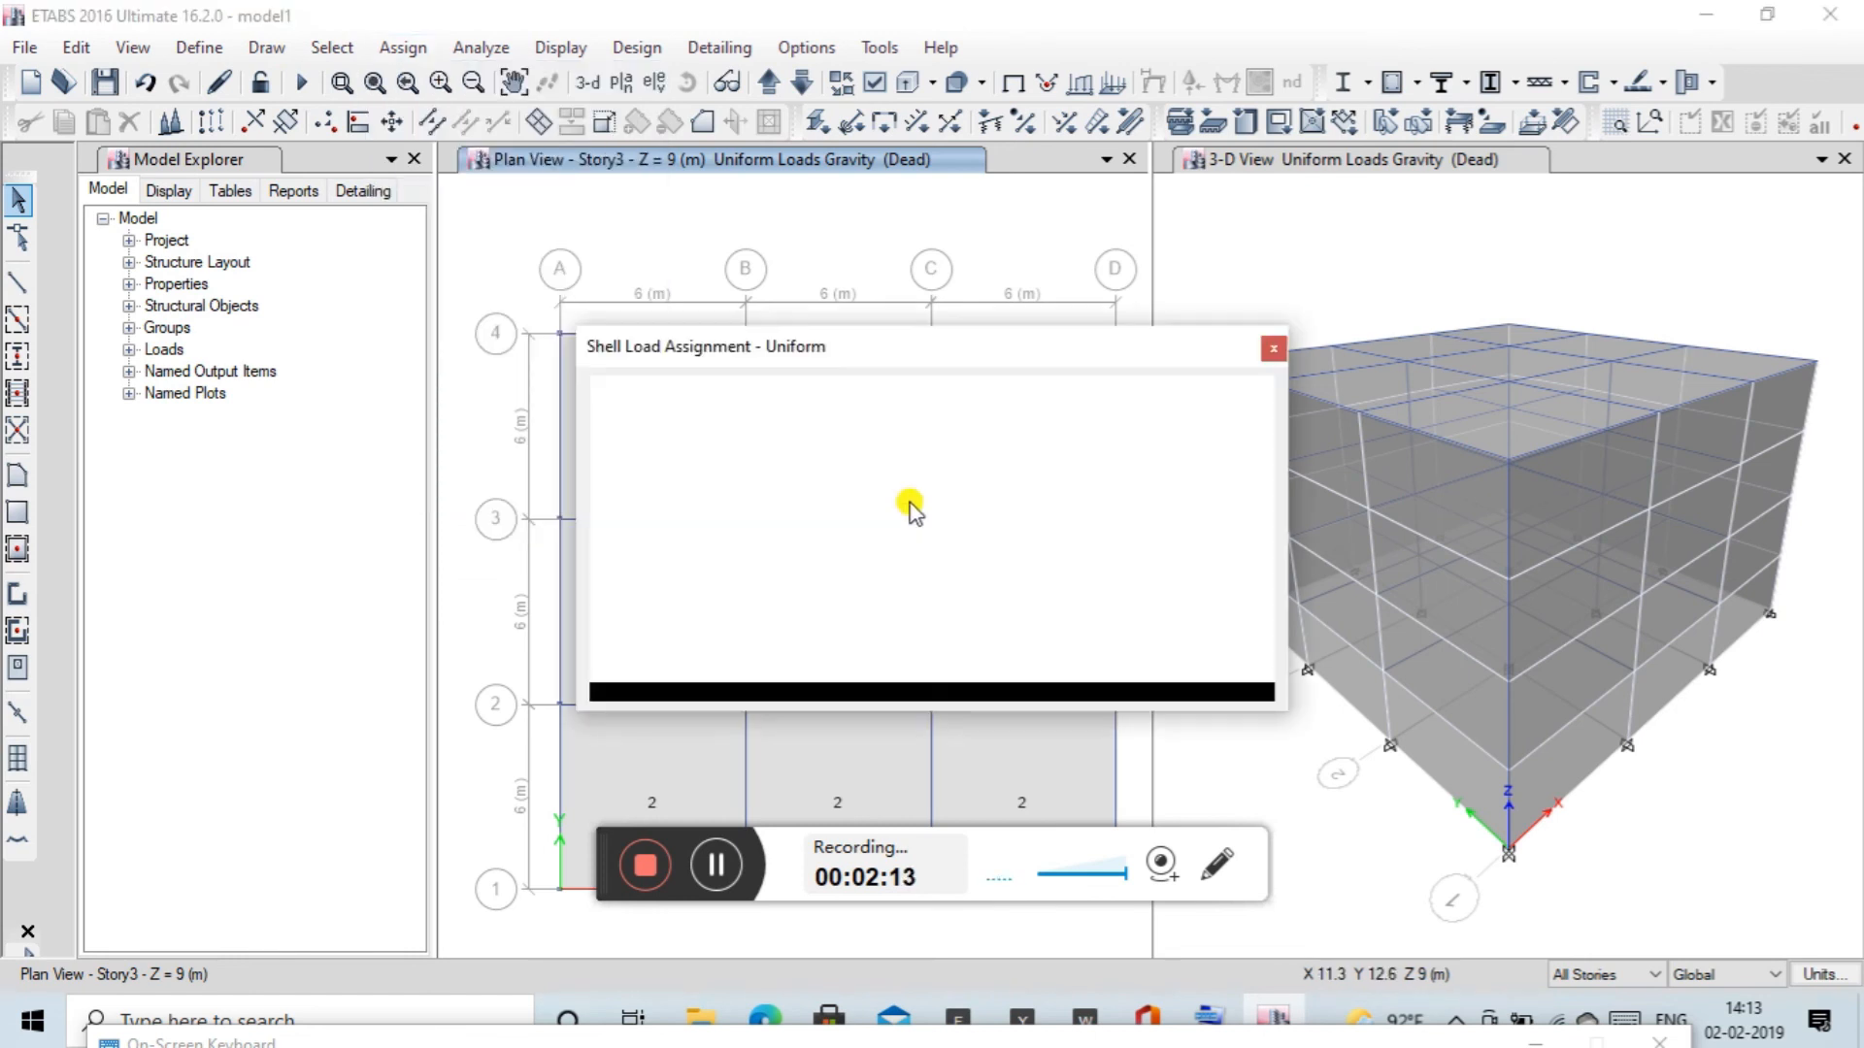
click(1022, 441)
click(1005, 473)
click(1002, 438)
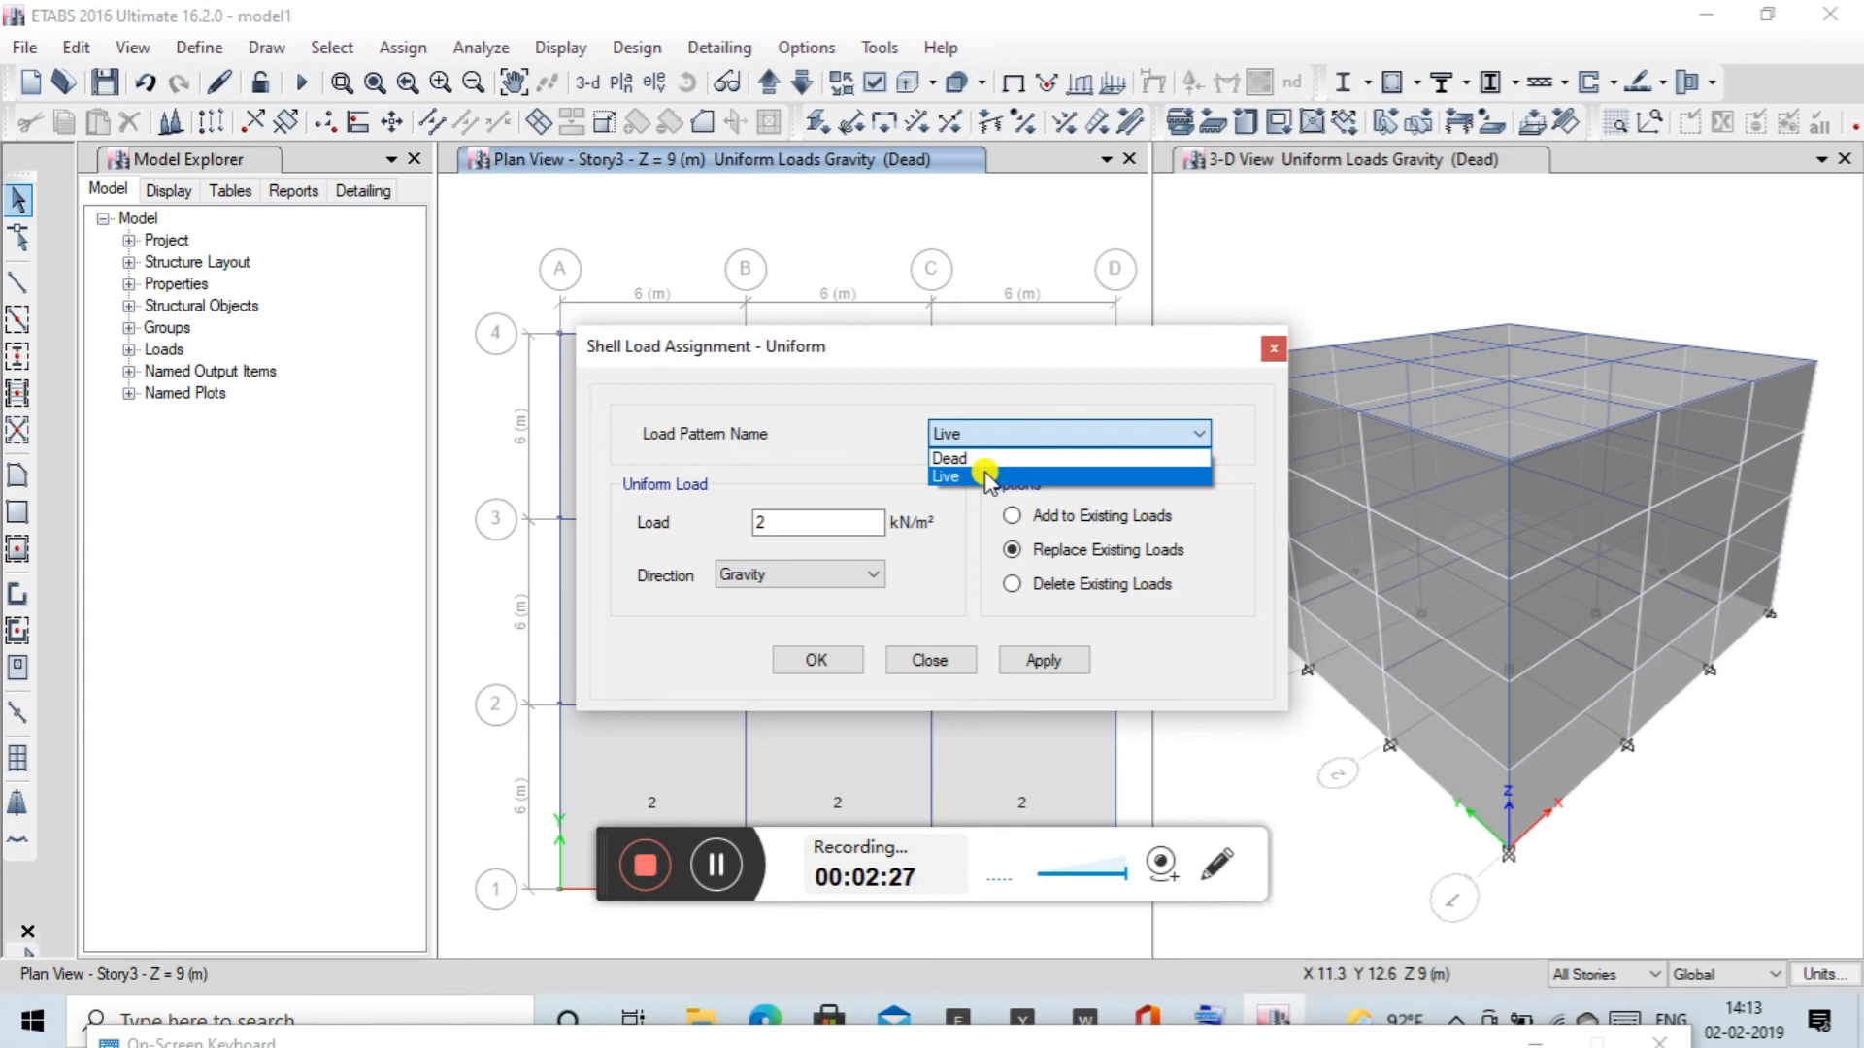
click(971, 476)
double_click(767, 522)
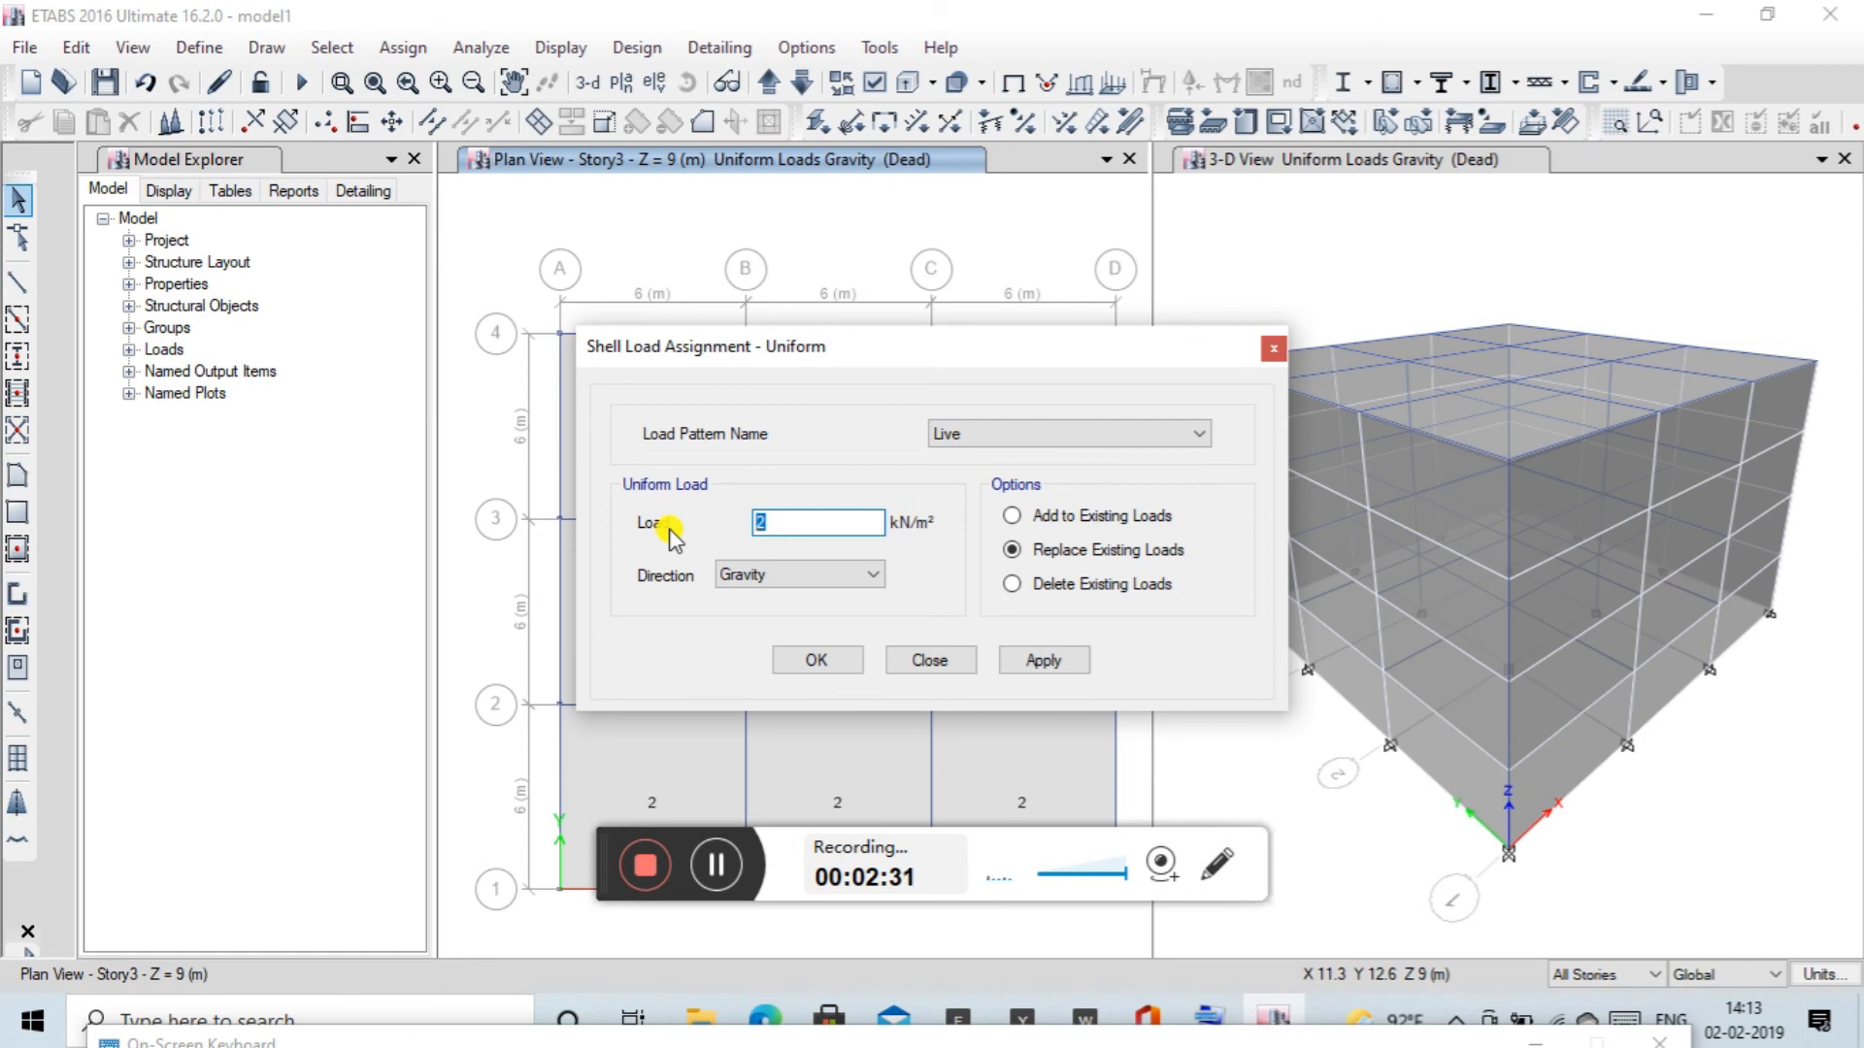
text(4)
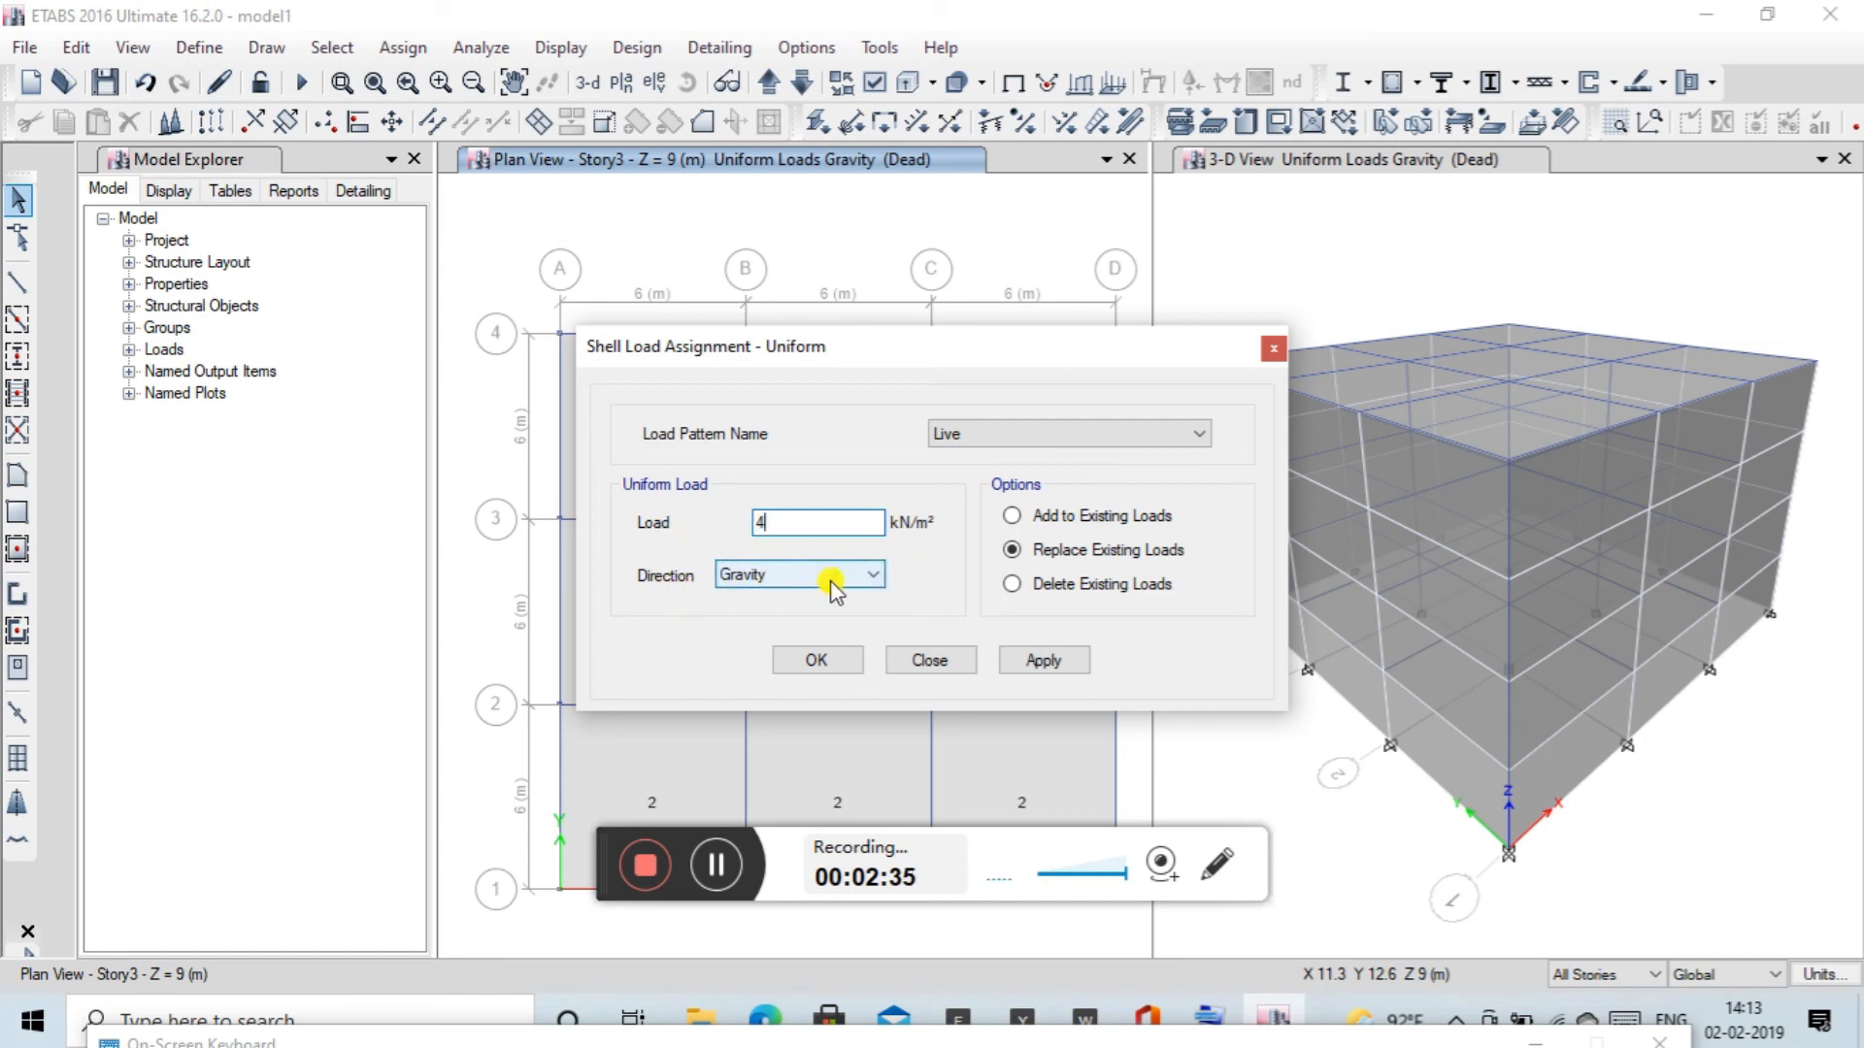
click(1040, 662)
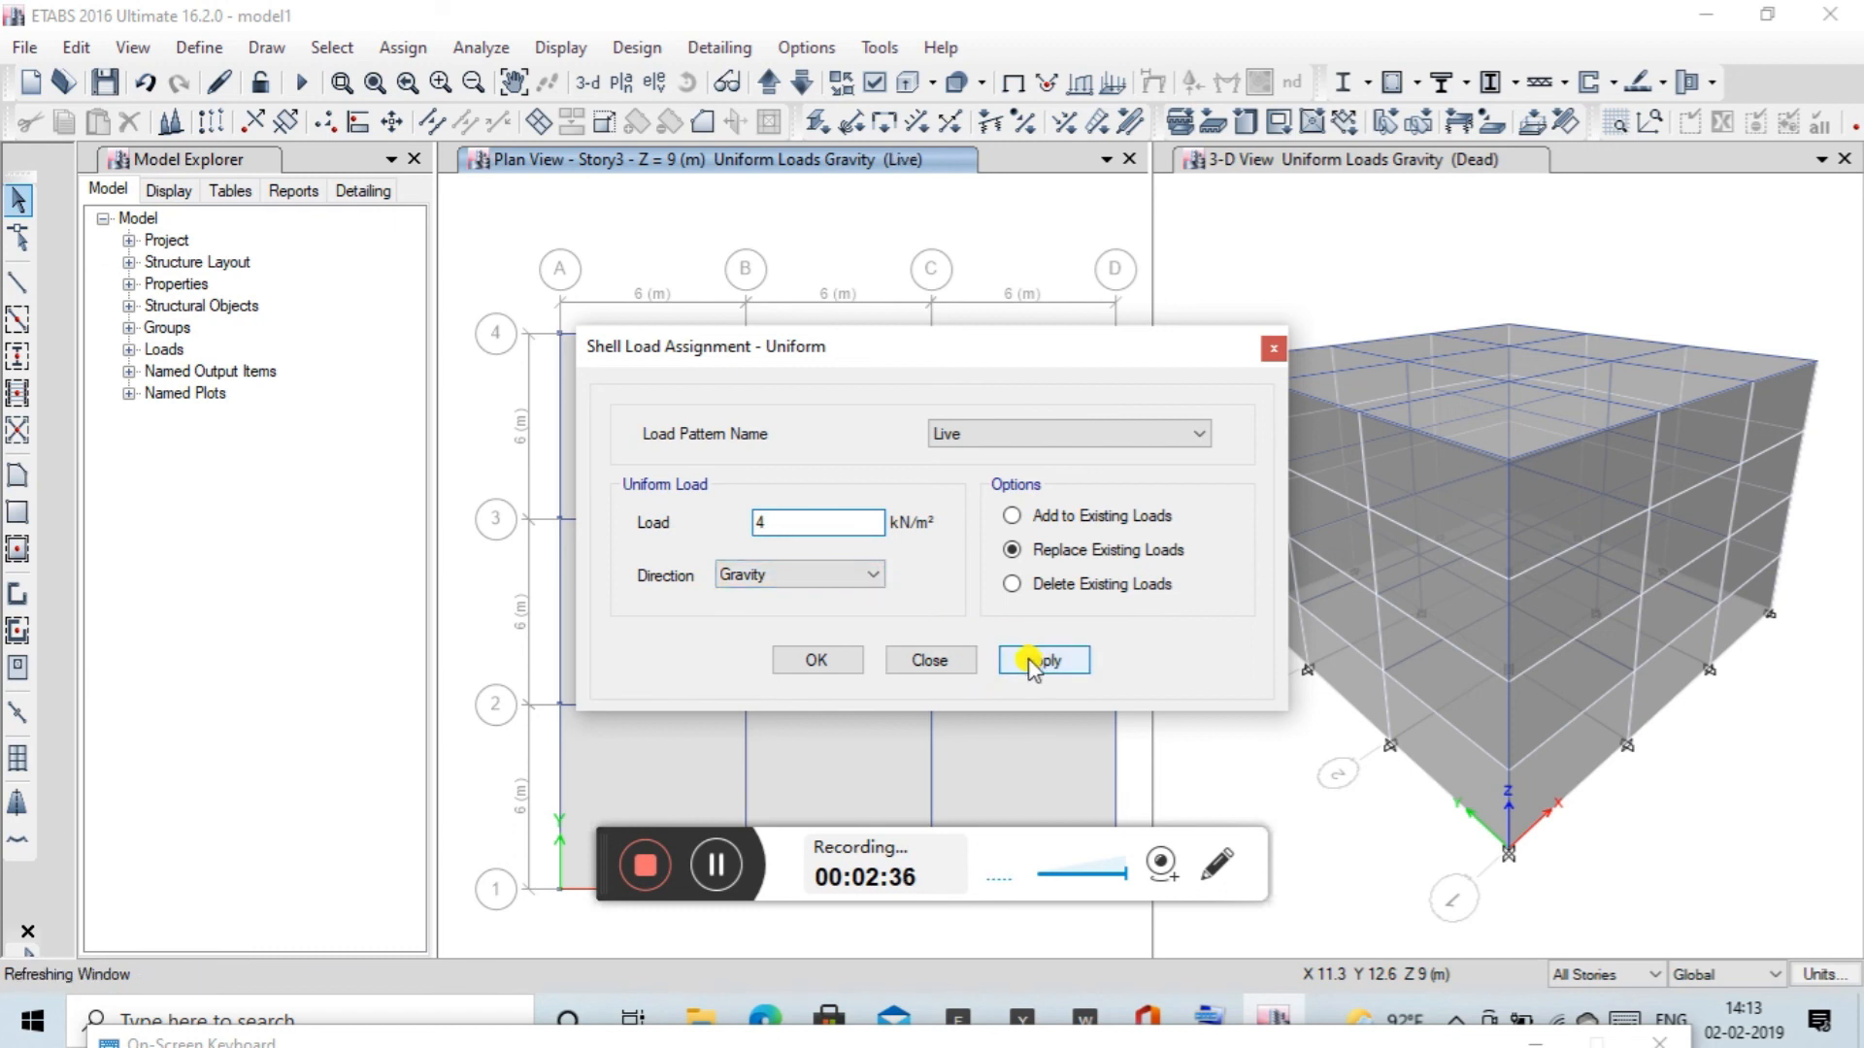
click(842, 666)
click(1132, 599)
click(949, 664)
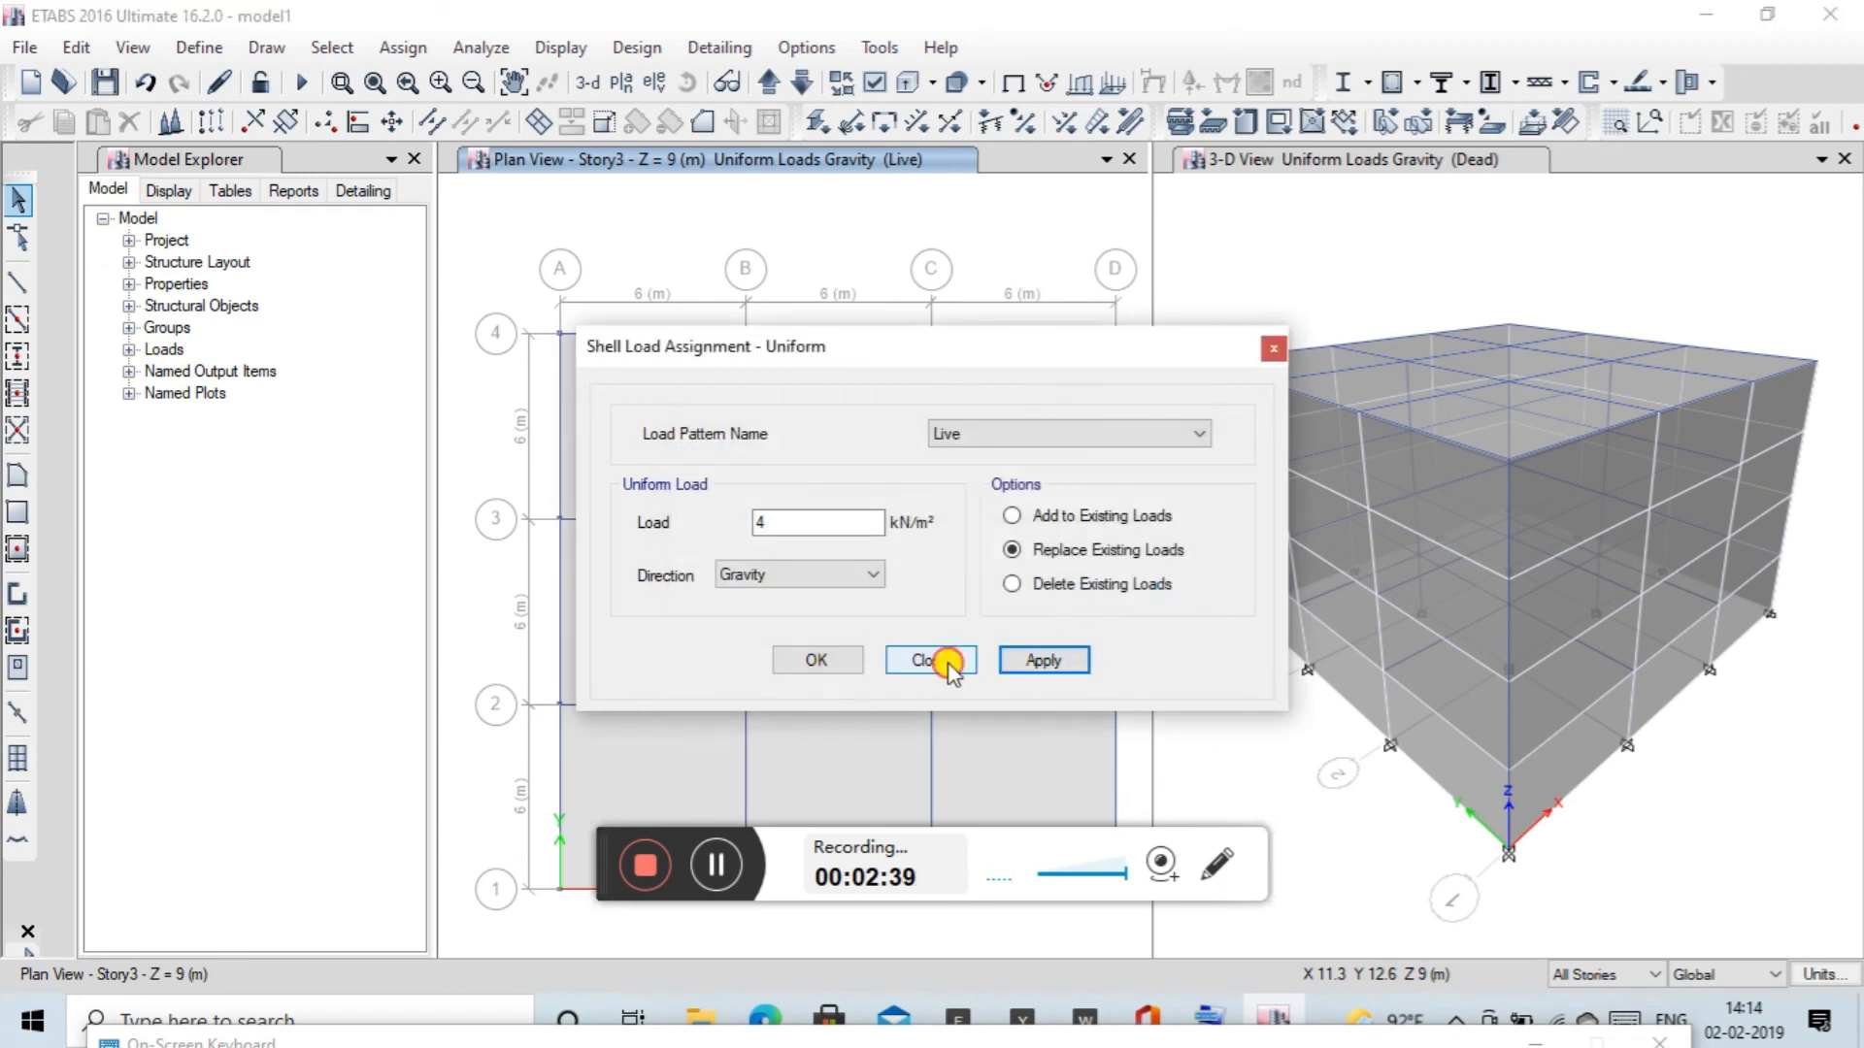
Select all nine floor panels on all stories in the Story3 plan, leaving the grid C beam between 3 and 4 unselected.
click(695, 486)
click(928, 486)
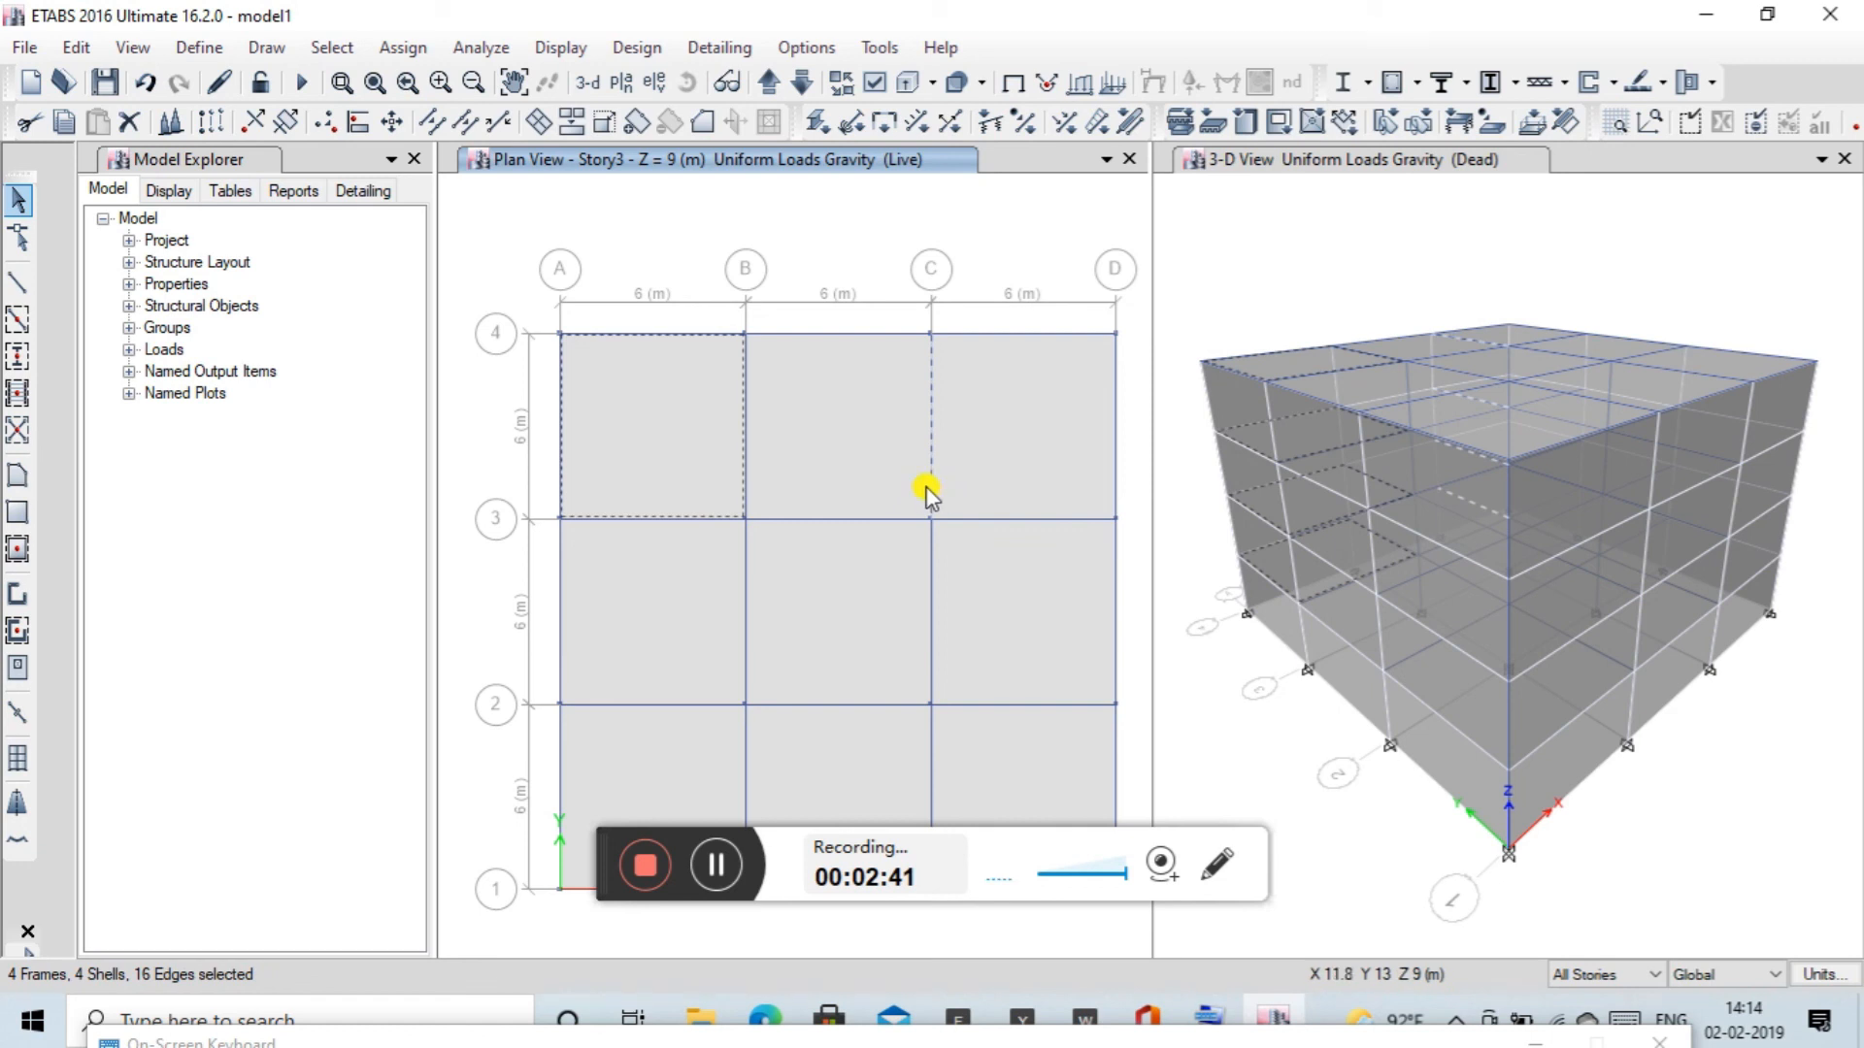
click(930, 488)
click(871, 475)
click(1008, 461)
click(1007, 597)
click(810, 611)
click(679, 621)
click(664, 760)
click(765, 754)
click(971, 760)
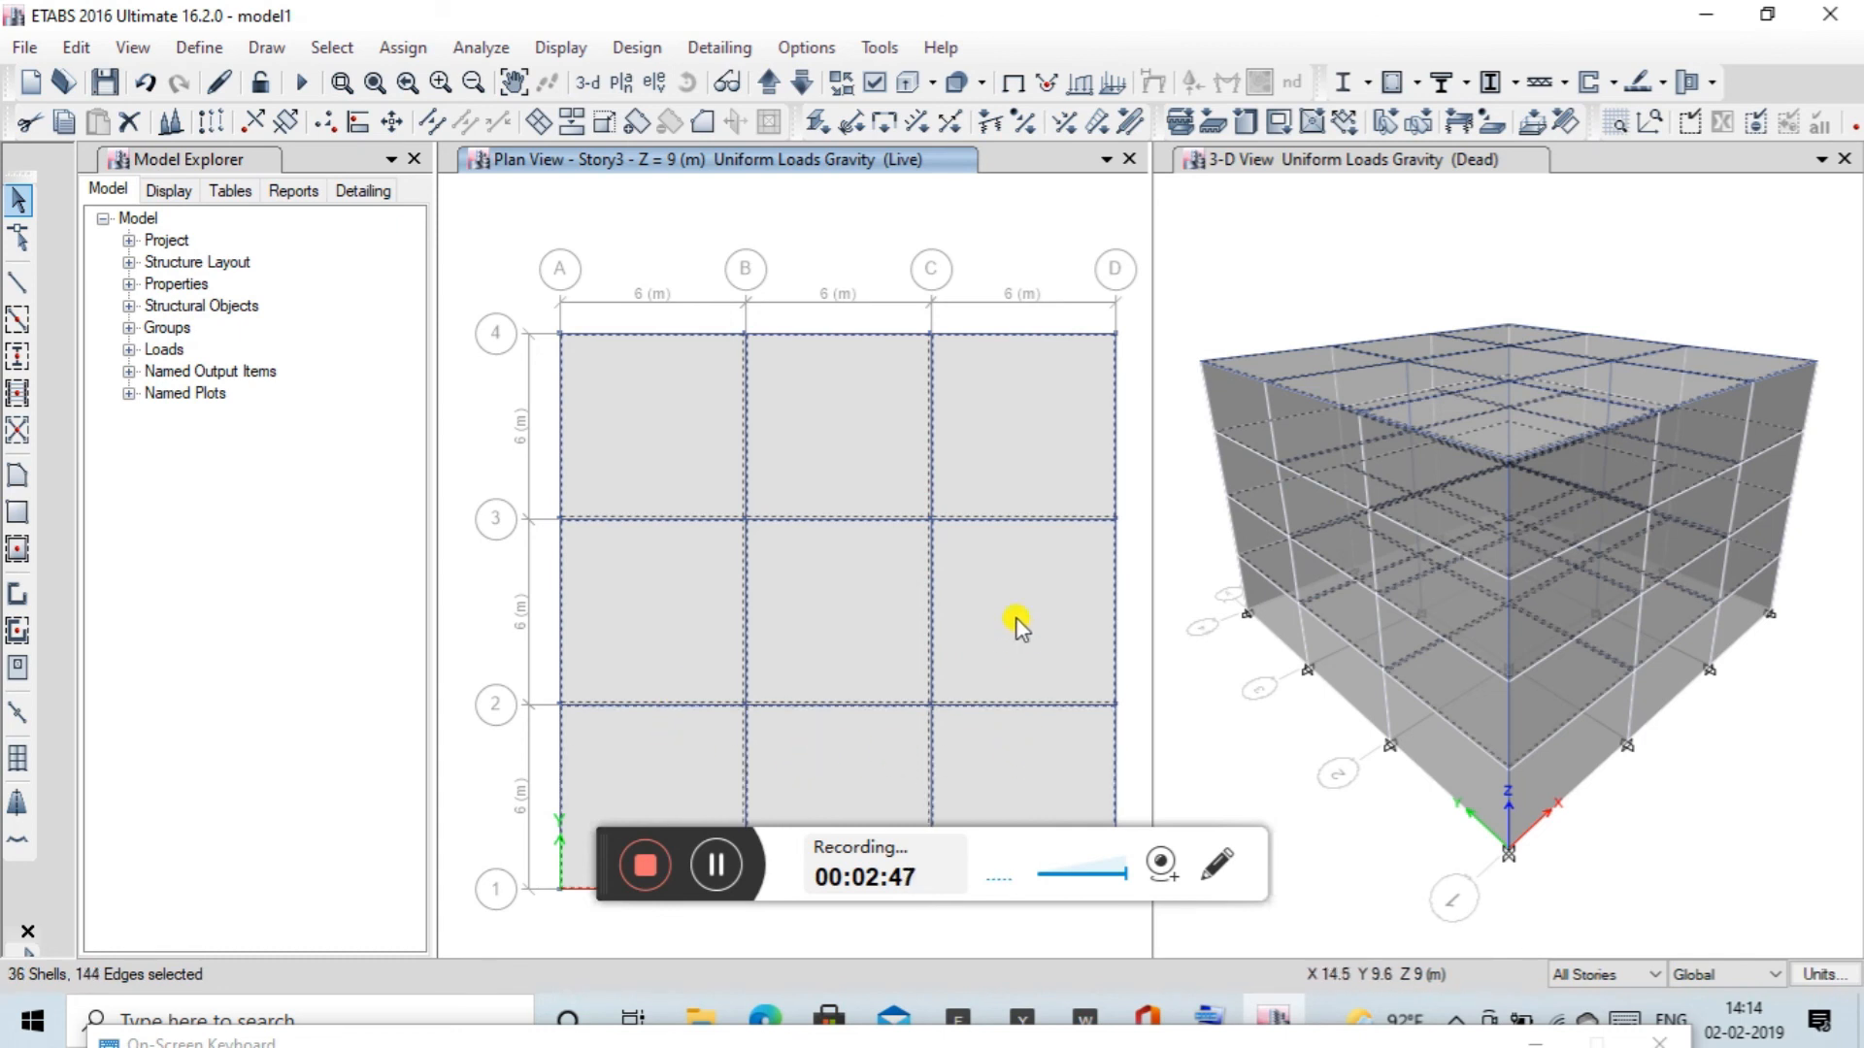
Assign a 4 kN/m² uniform gravity shell load to the selected floors in the Live pattern, replacing existing loads.
click(402, 47)
mouse_move(611, 349)
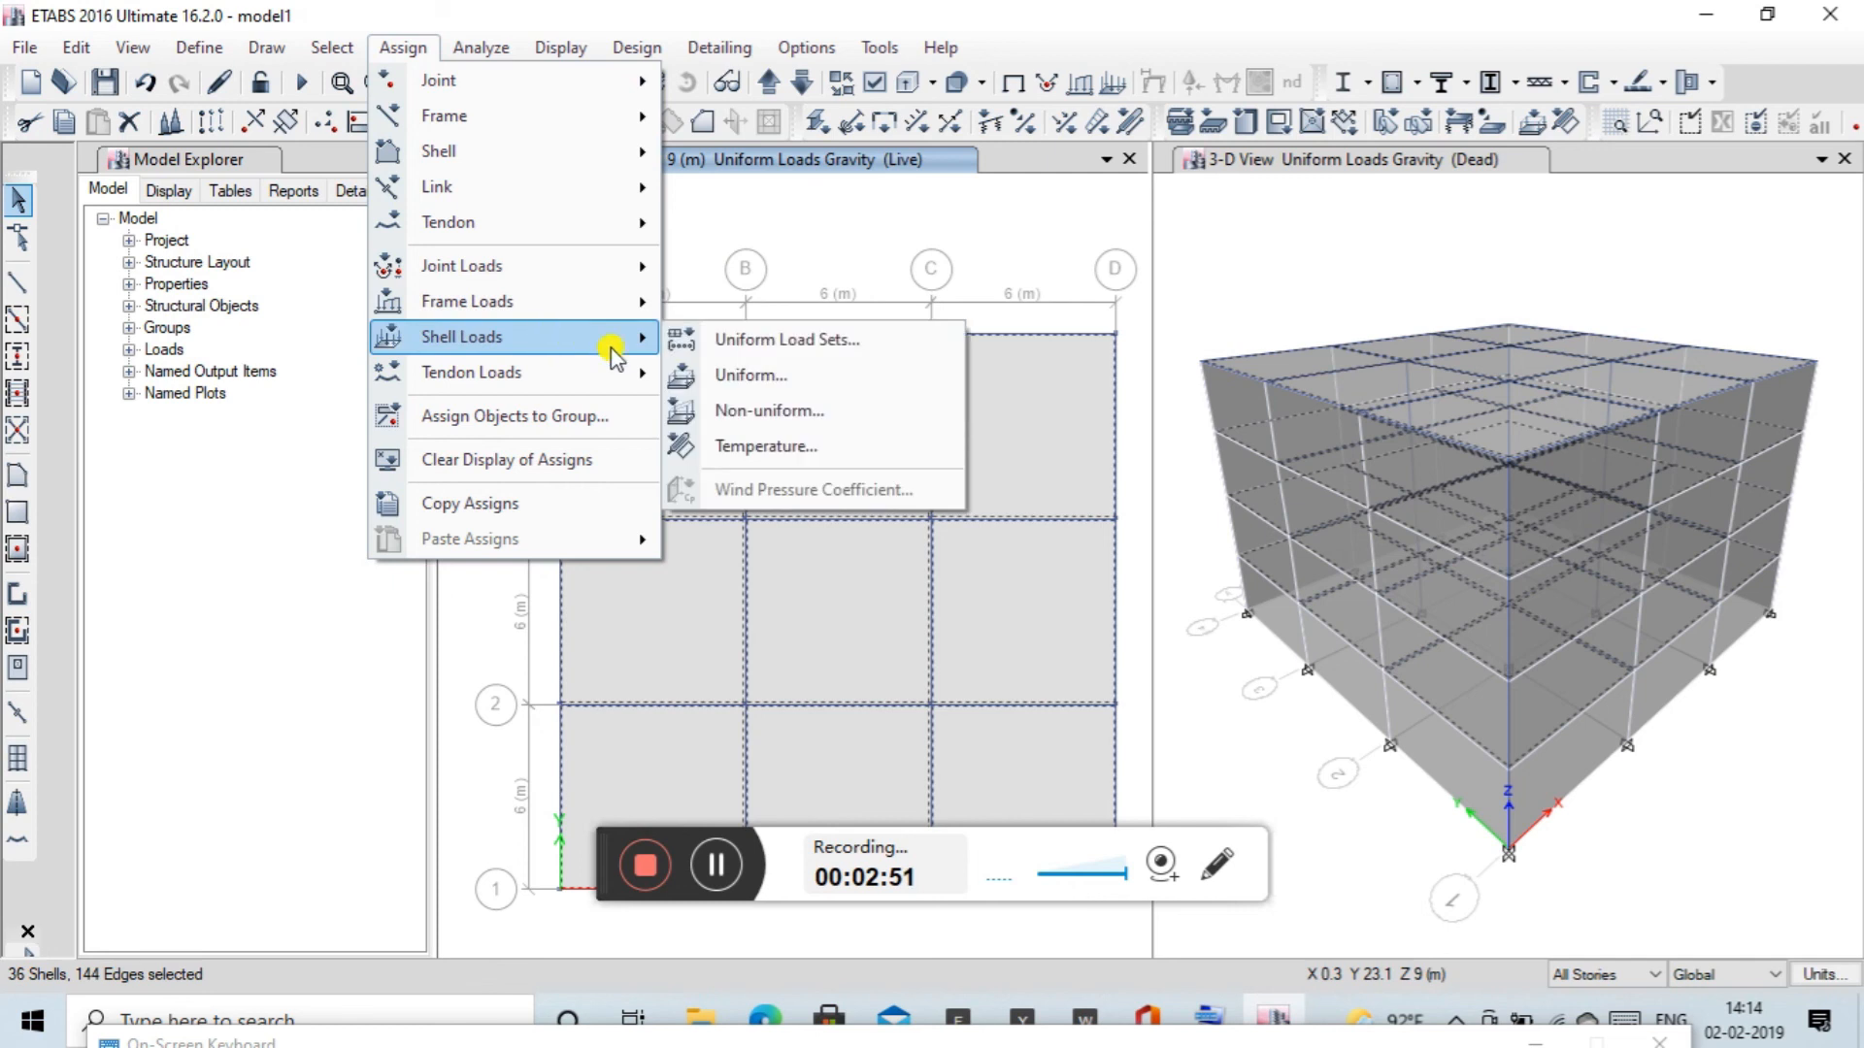
click(767, 376)
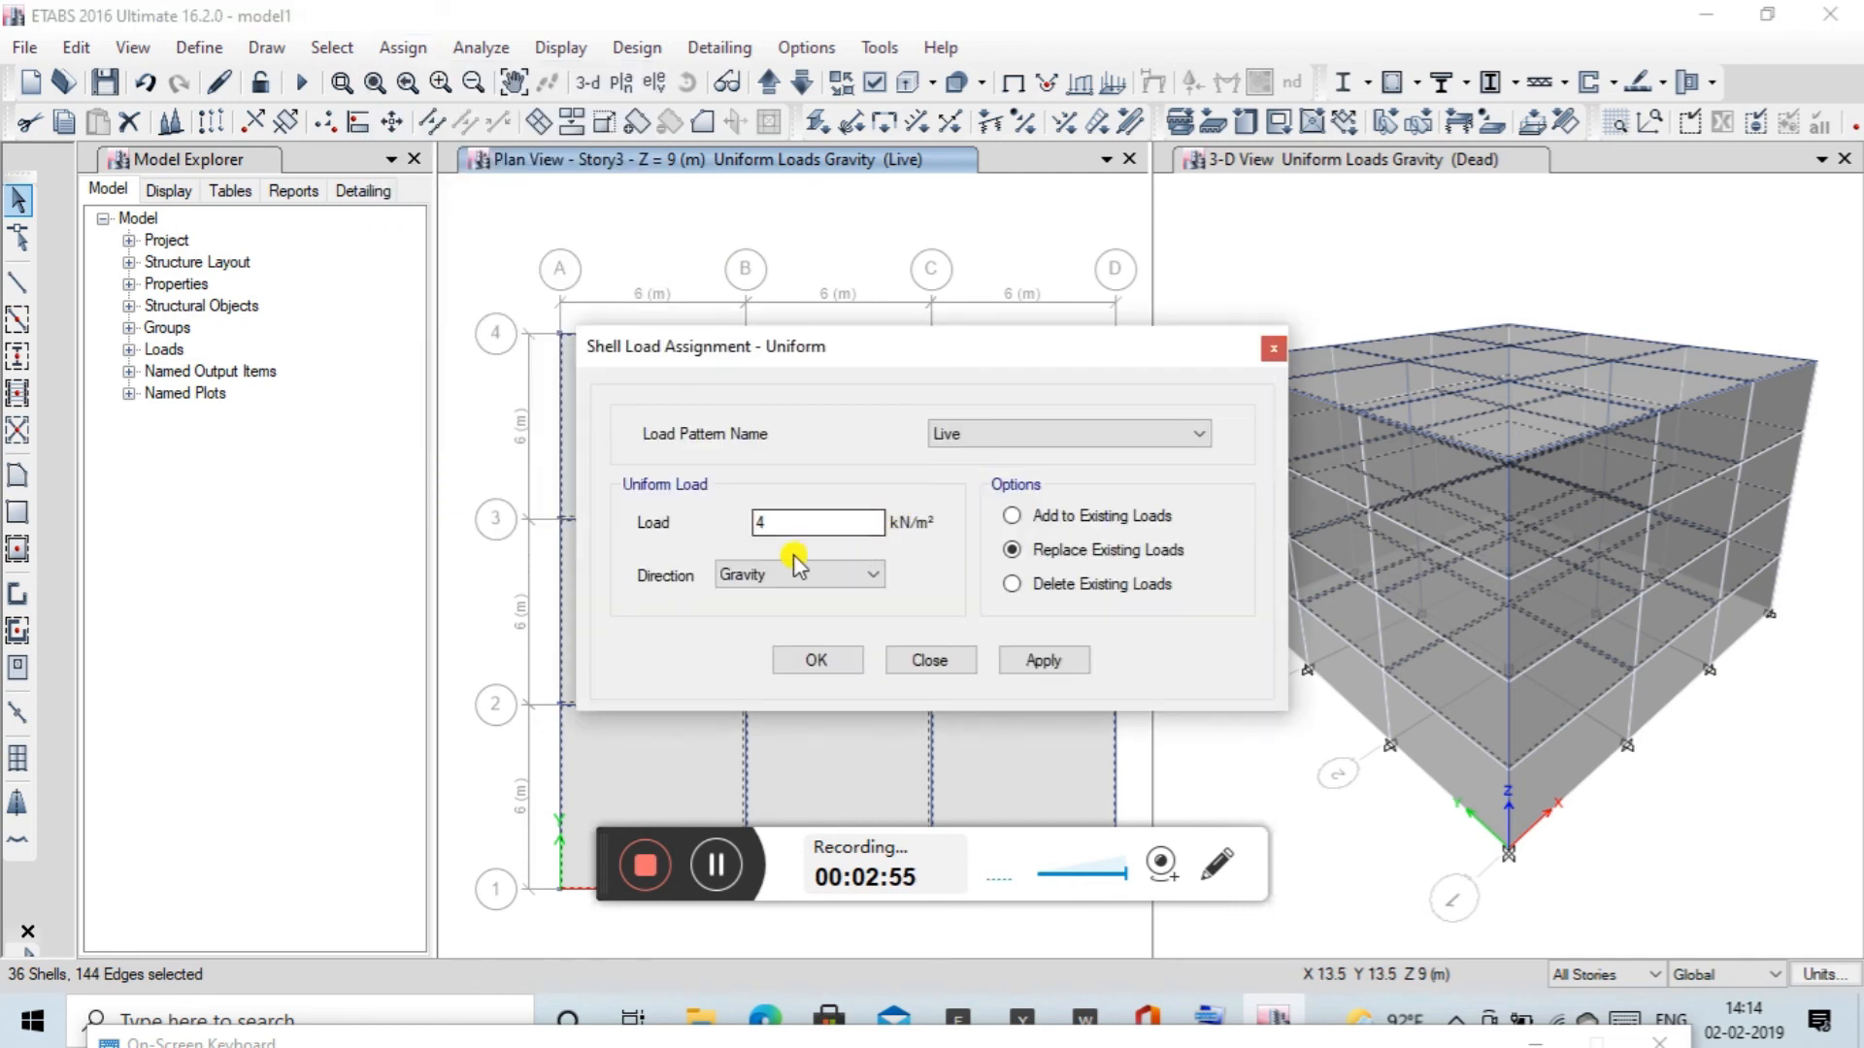
click(1021, 660)
click(837, 662)
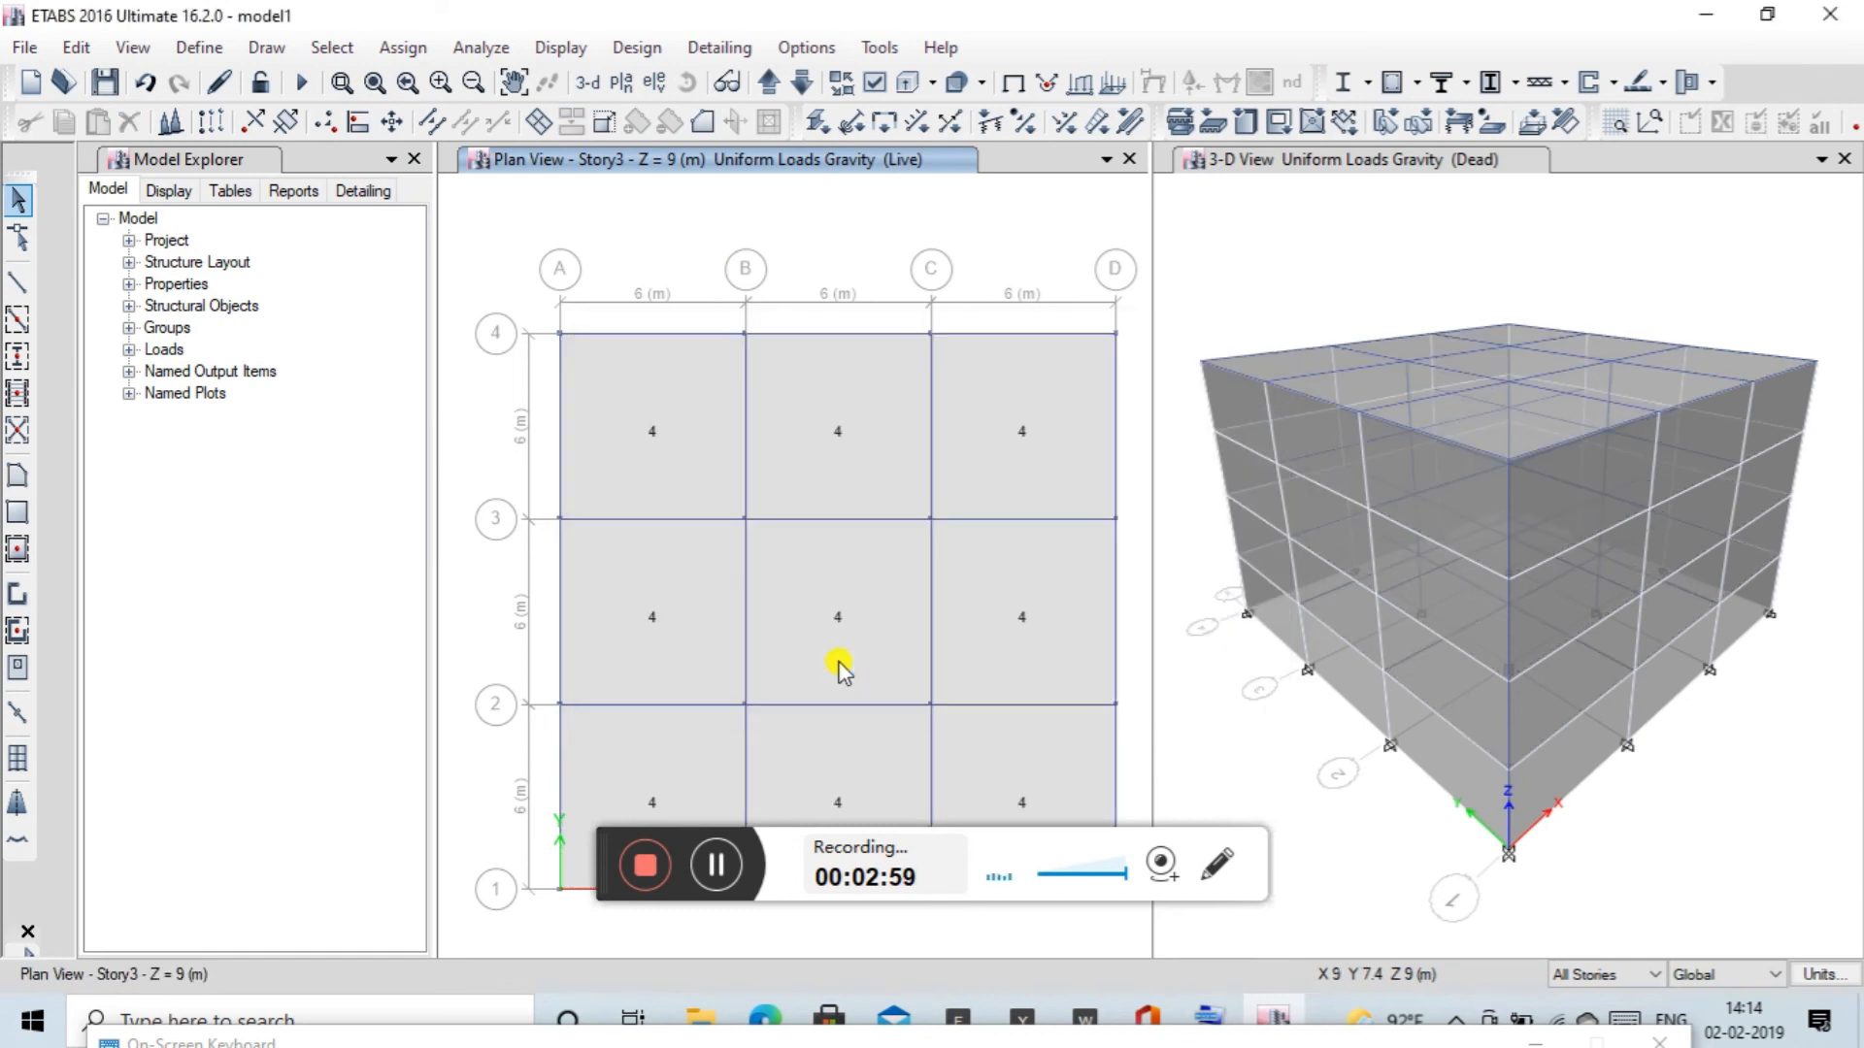
Display the Live pattern's uniform gravity shell loads in the 3-D view and inspect them on the floors from several angles.
click(1592, 163)
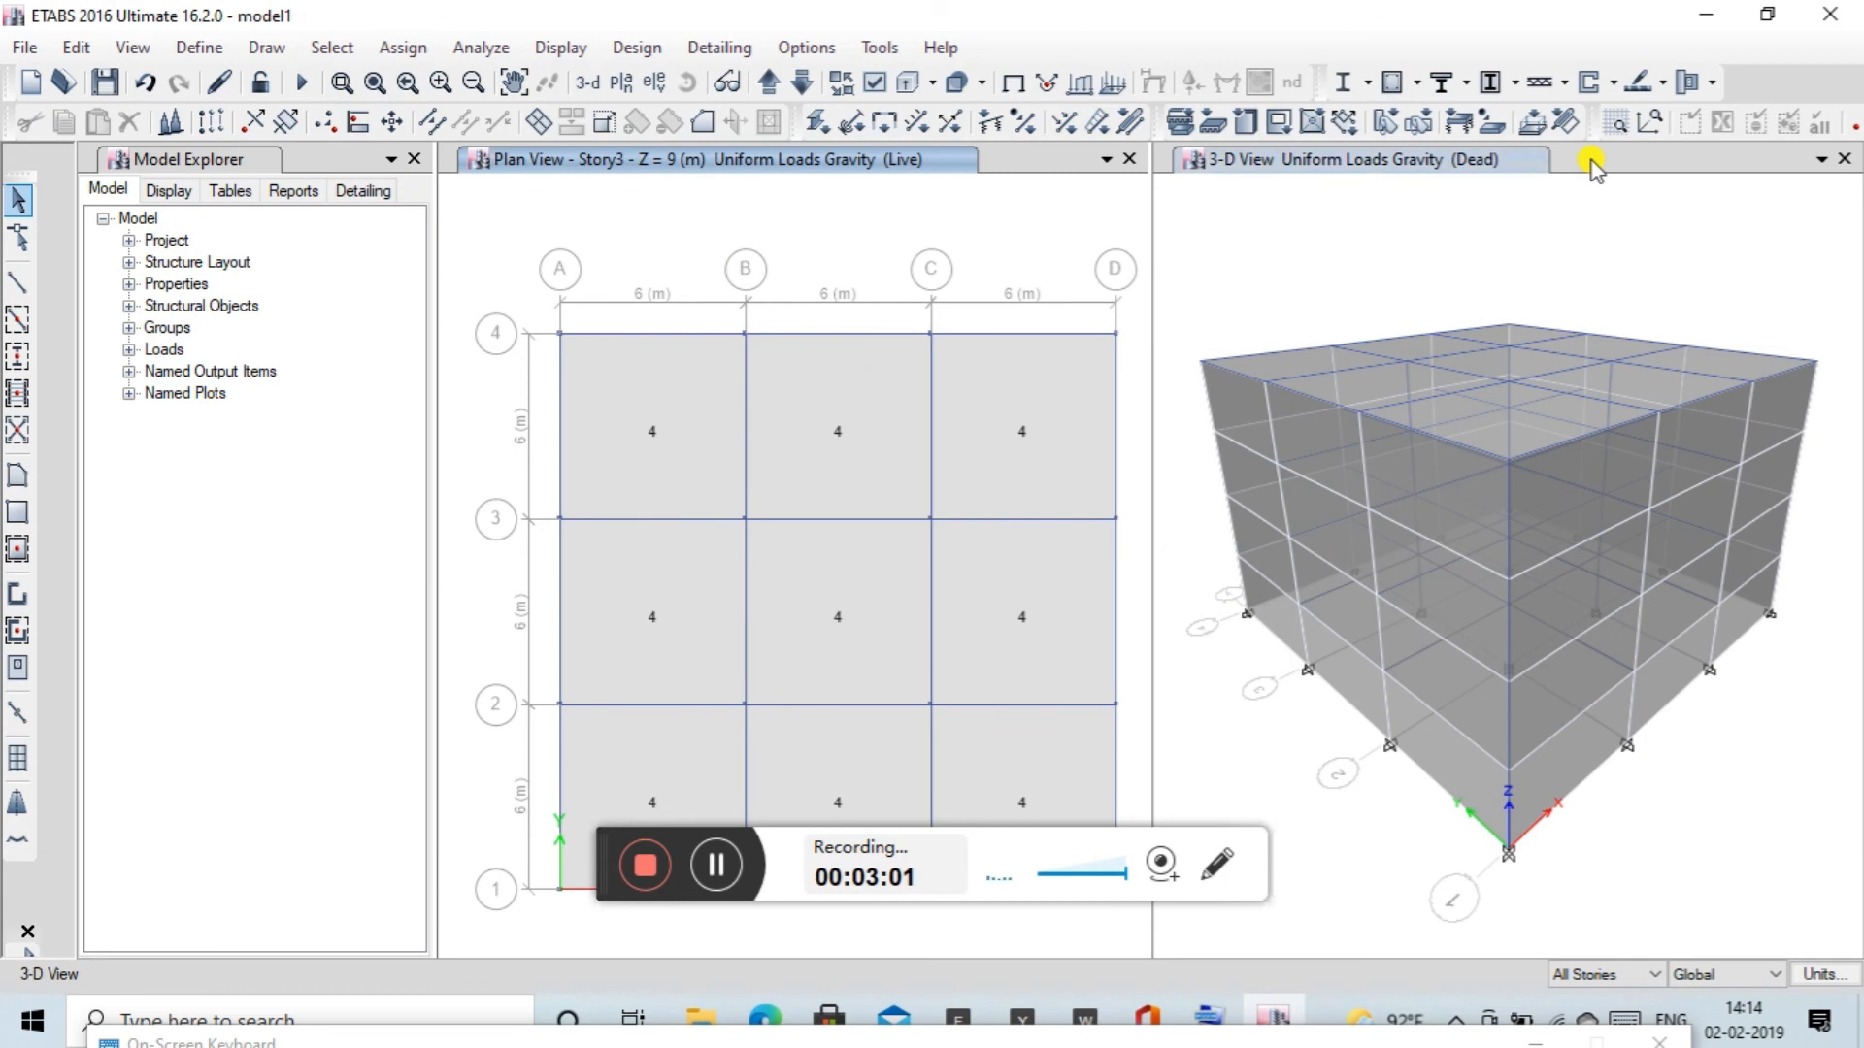
click(1114, 86)
click(970, 387)
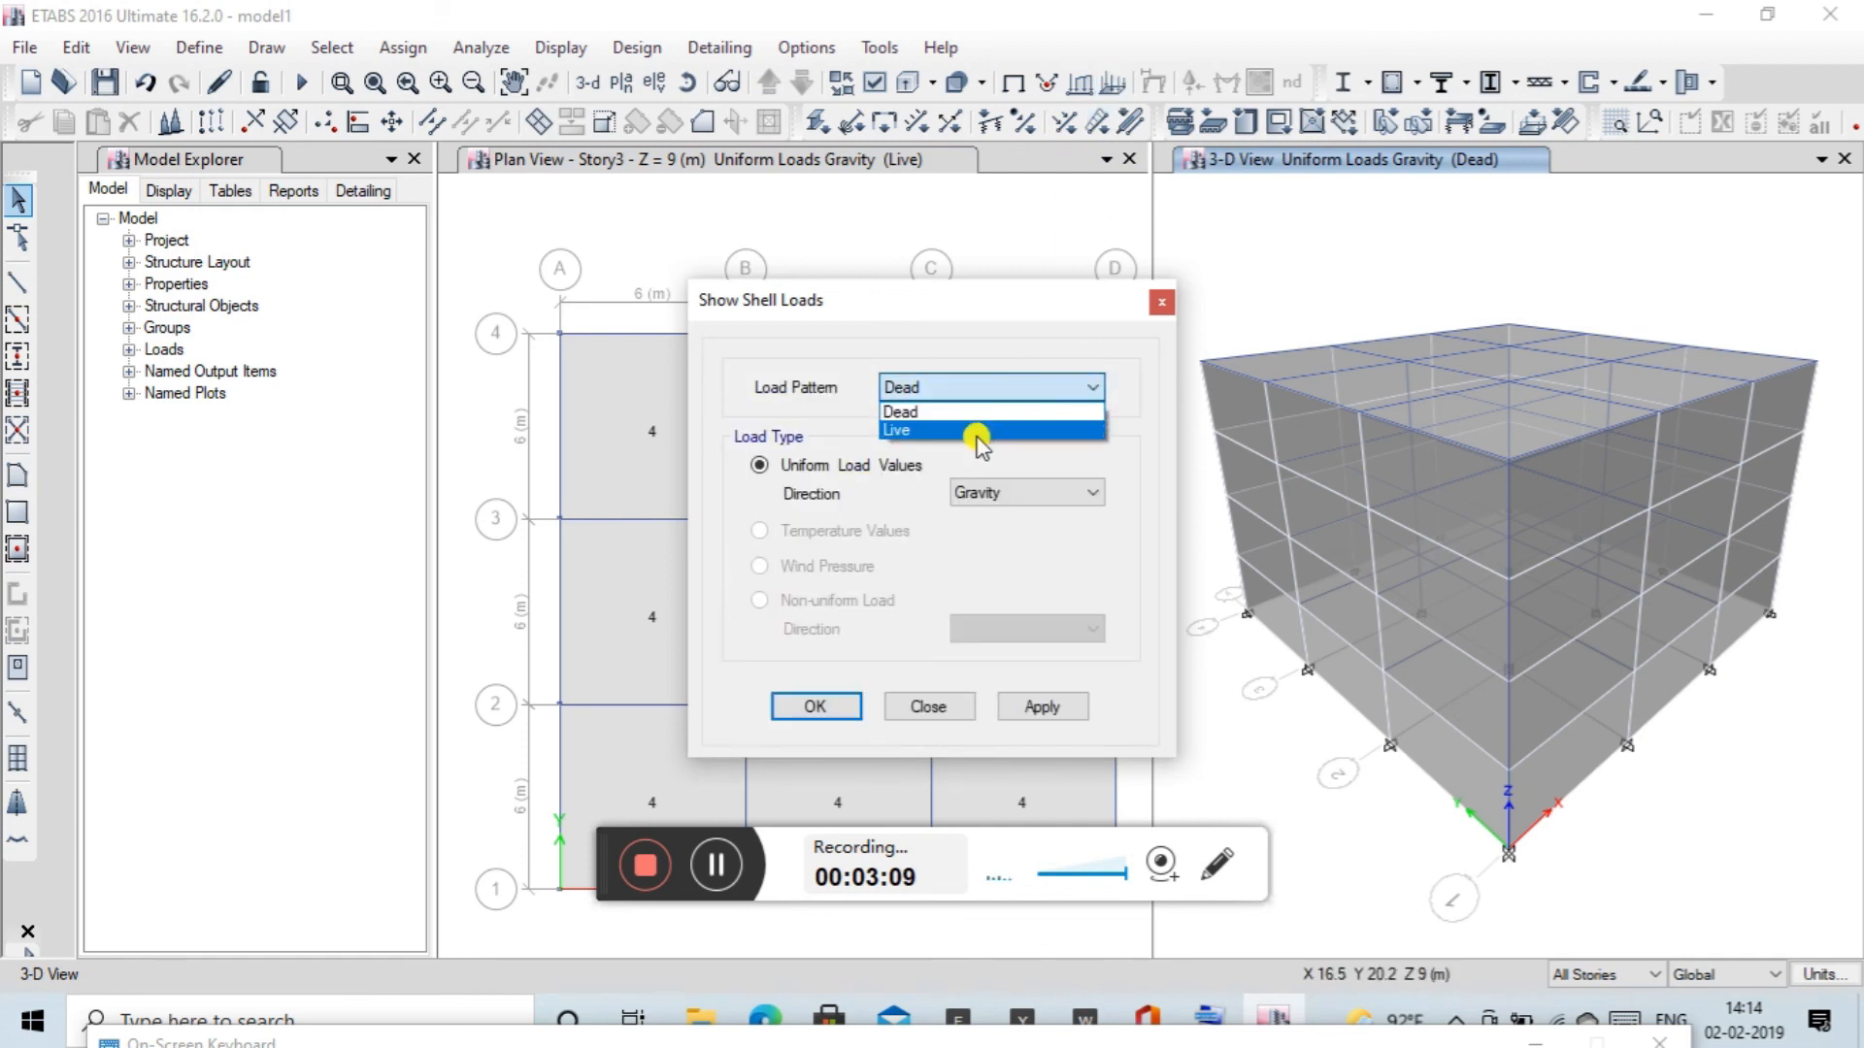
click(975, 432)
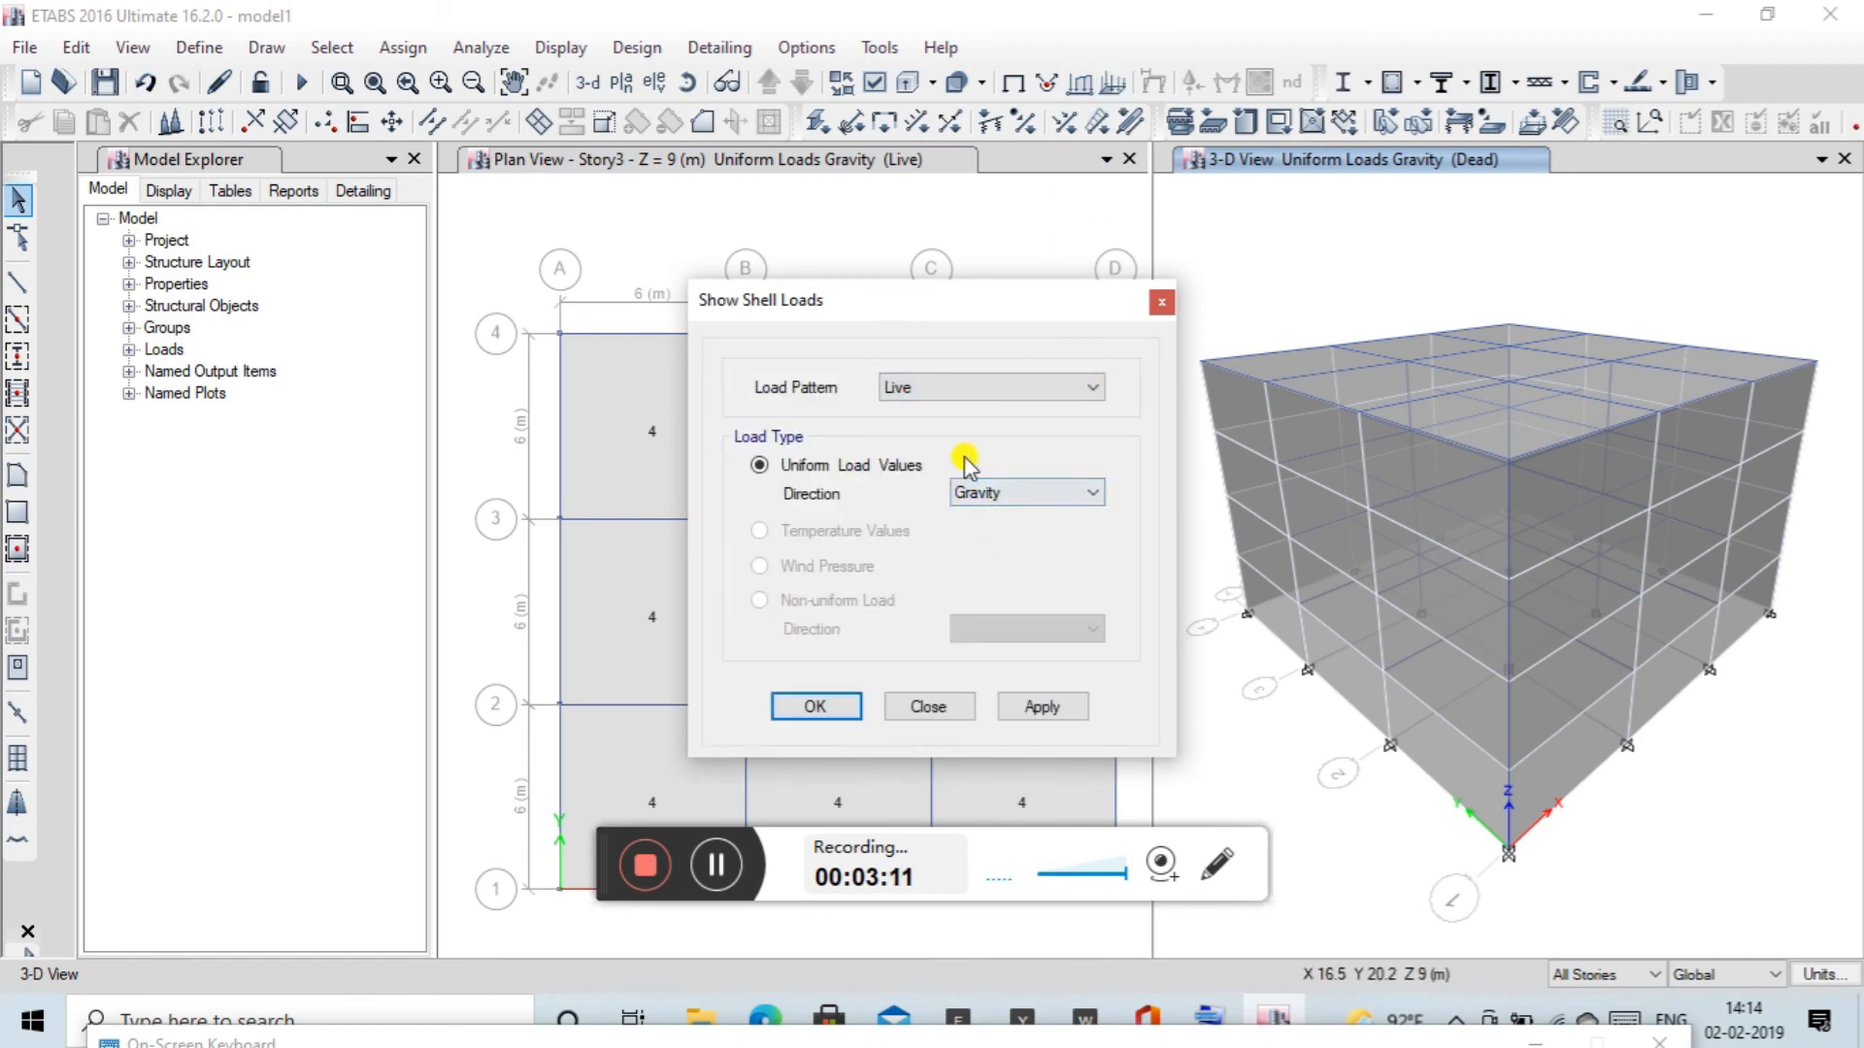
click(1040, 707)
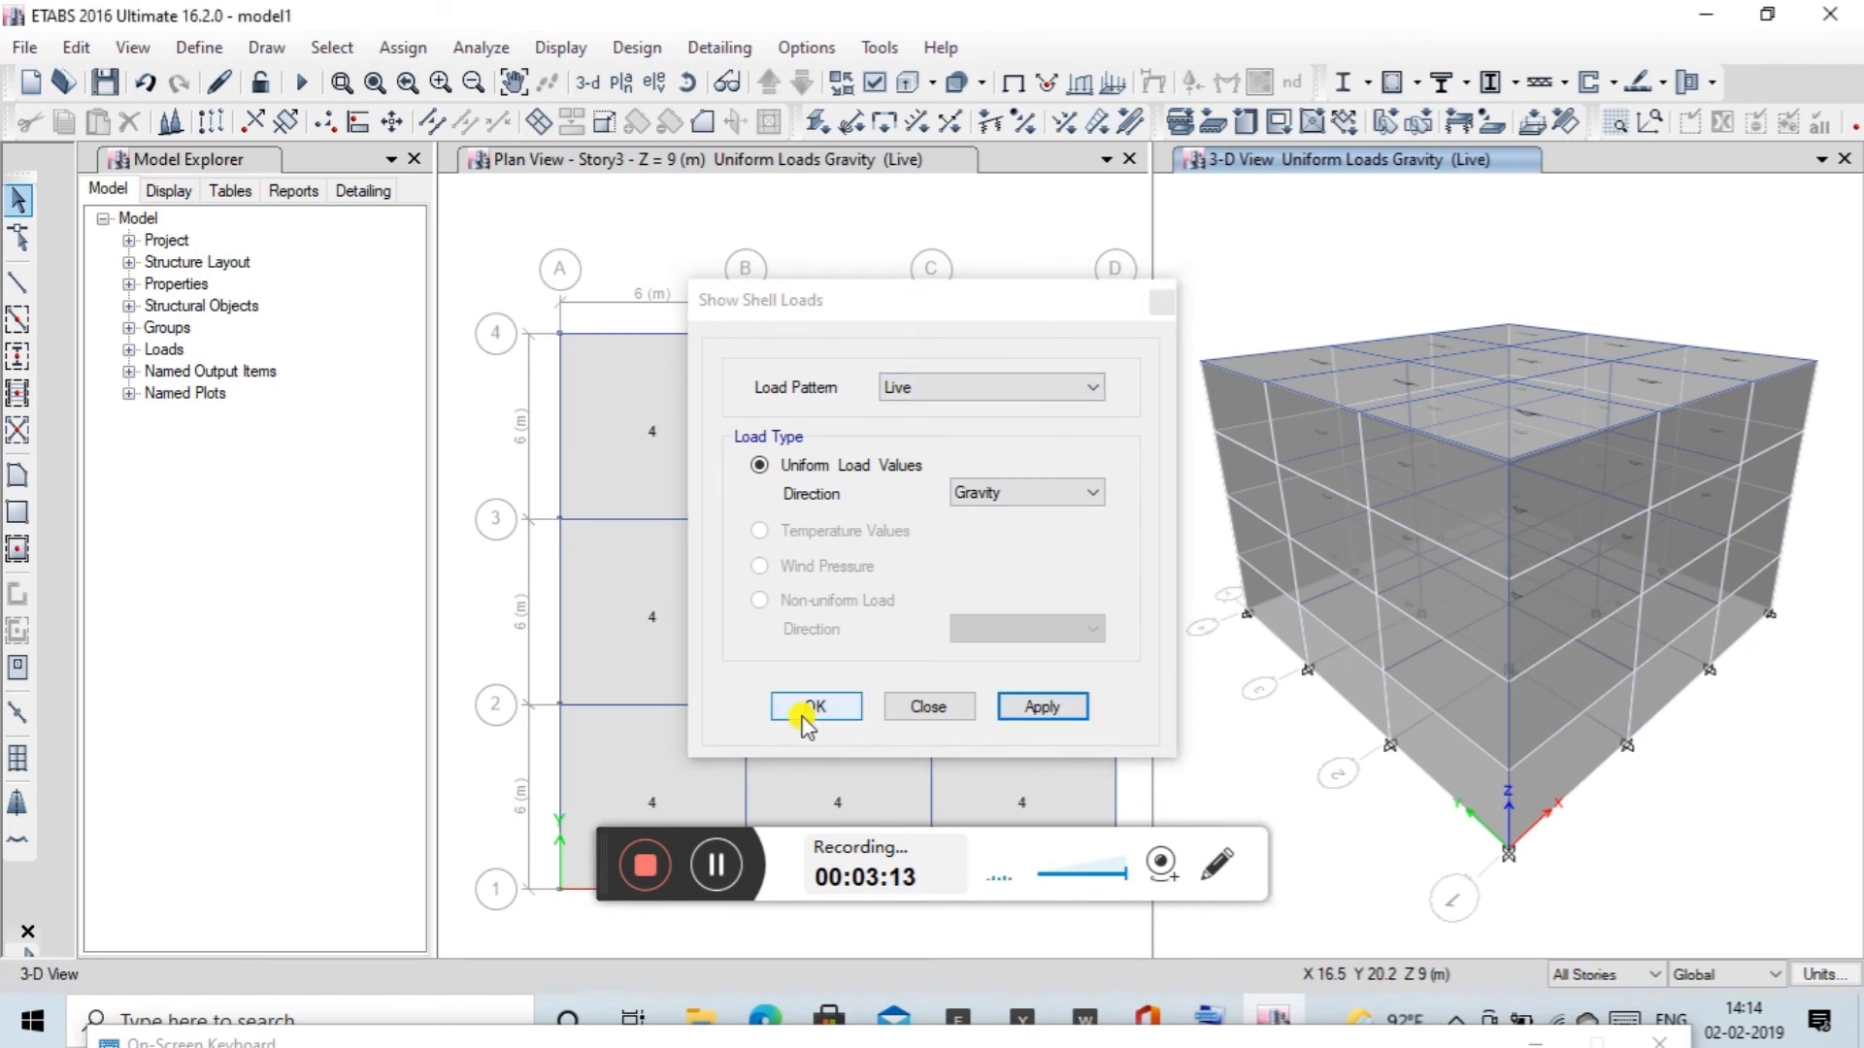
click(922, 709)
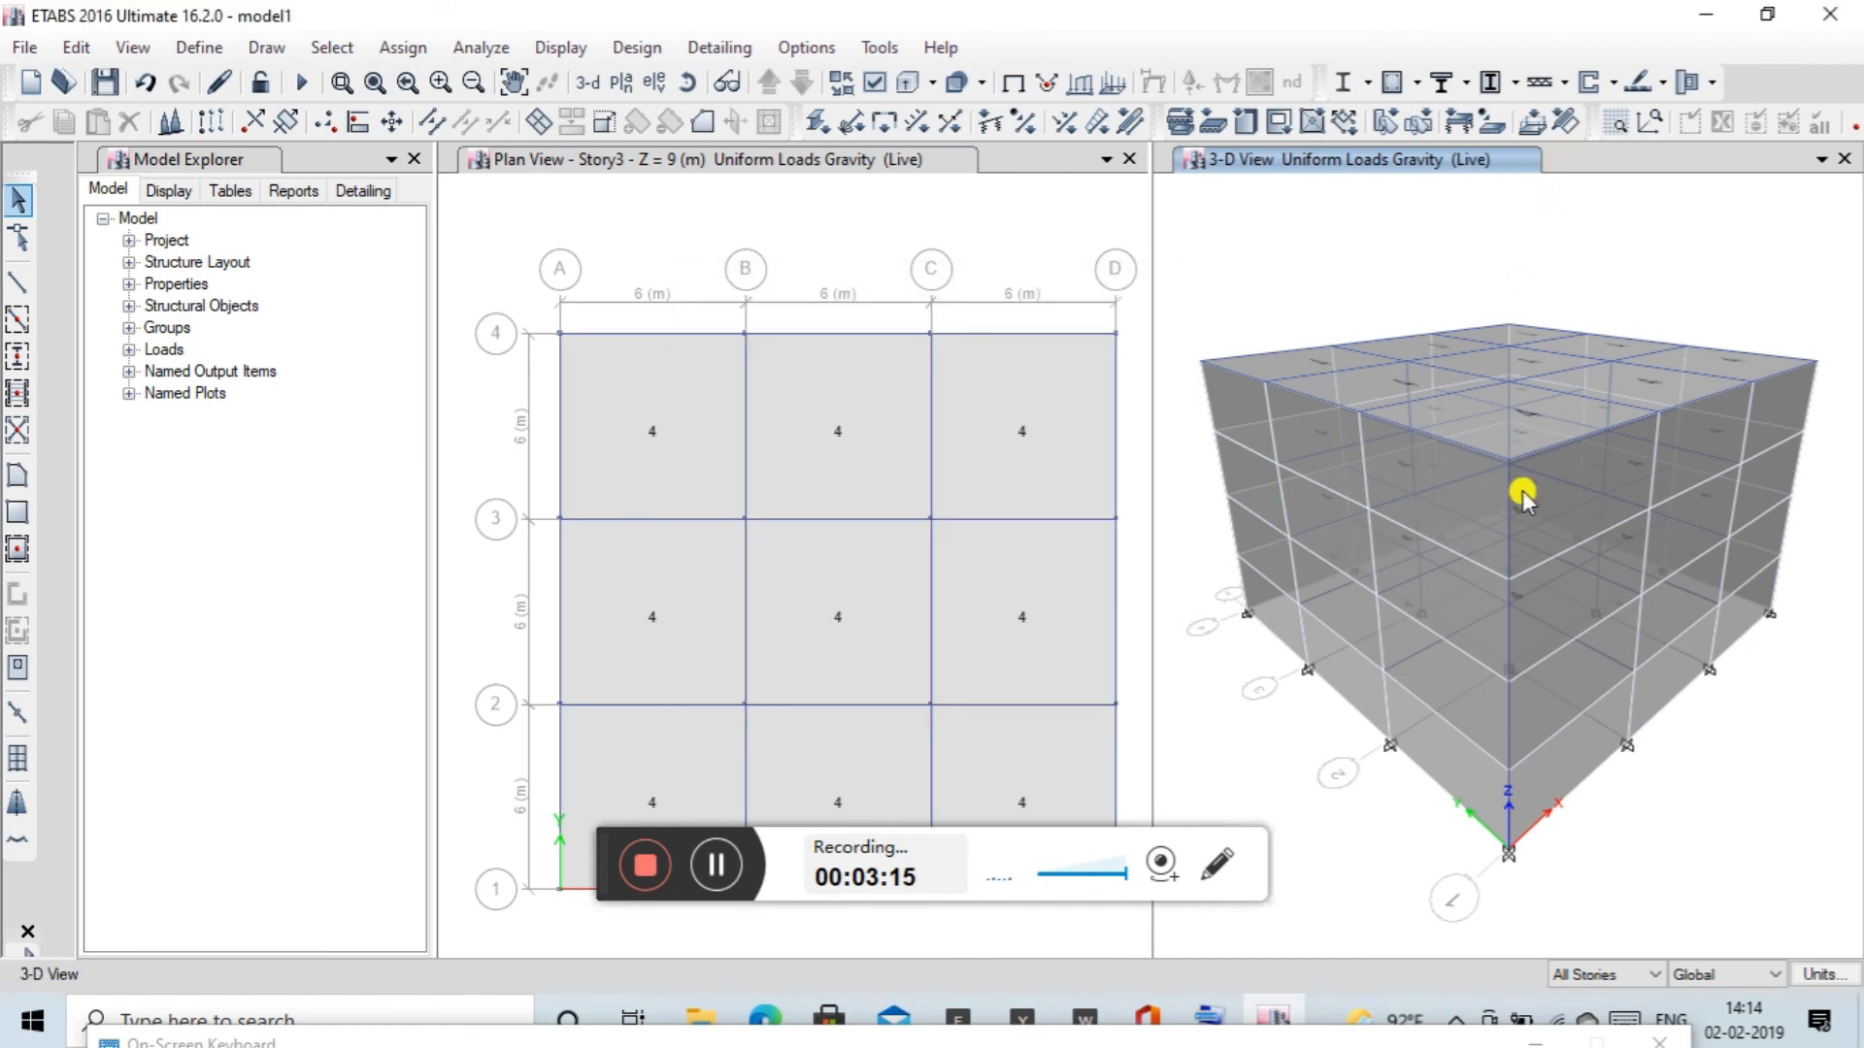
right_drag(1524, 500, 1491, 543)
right_drag(1610, 499, 1524, 531)
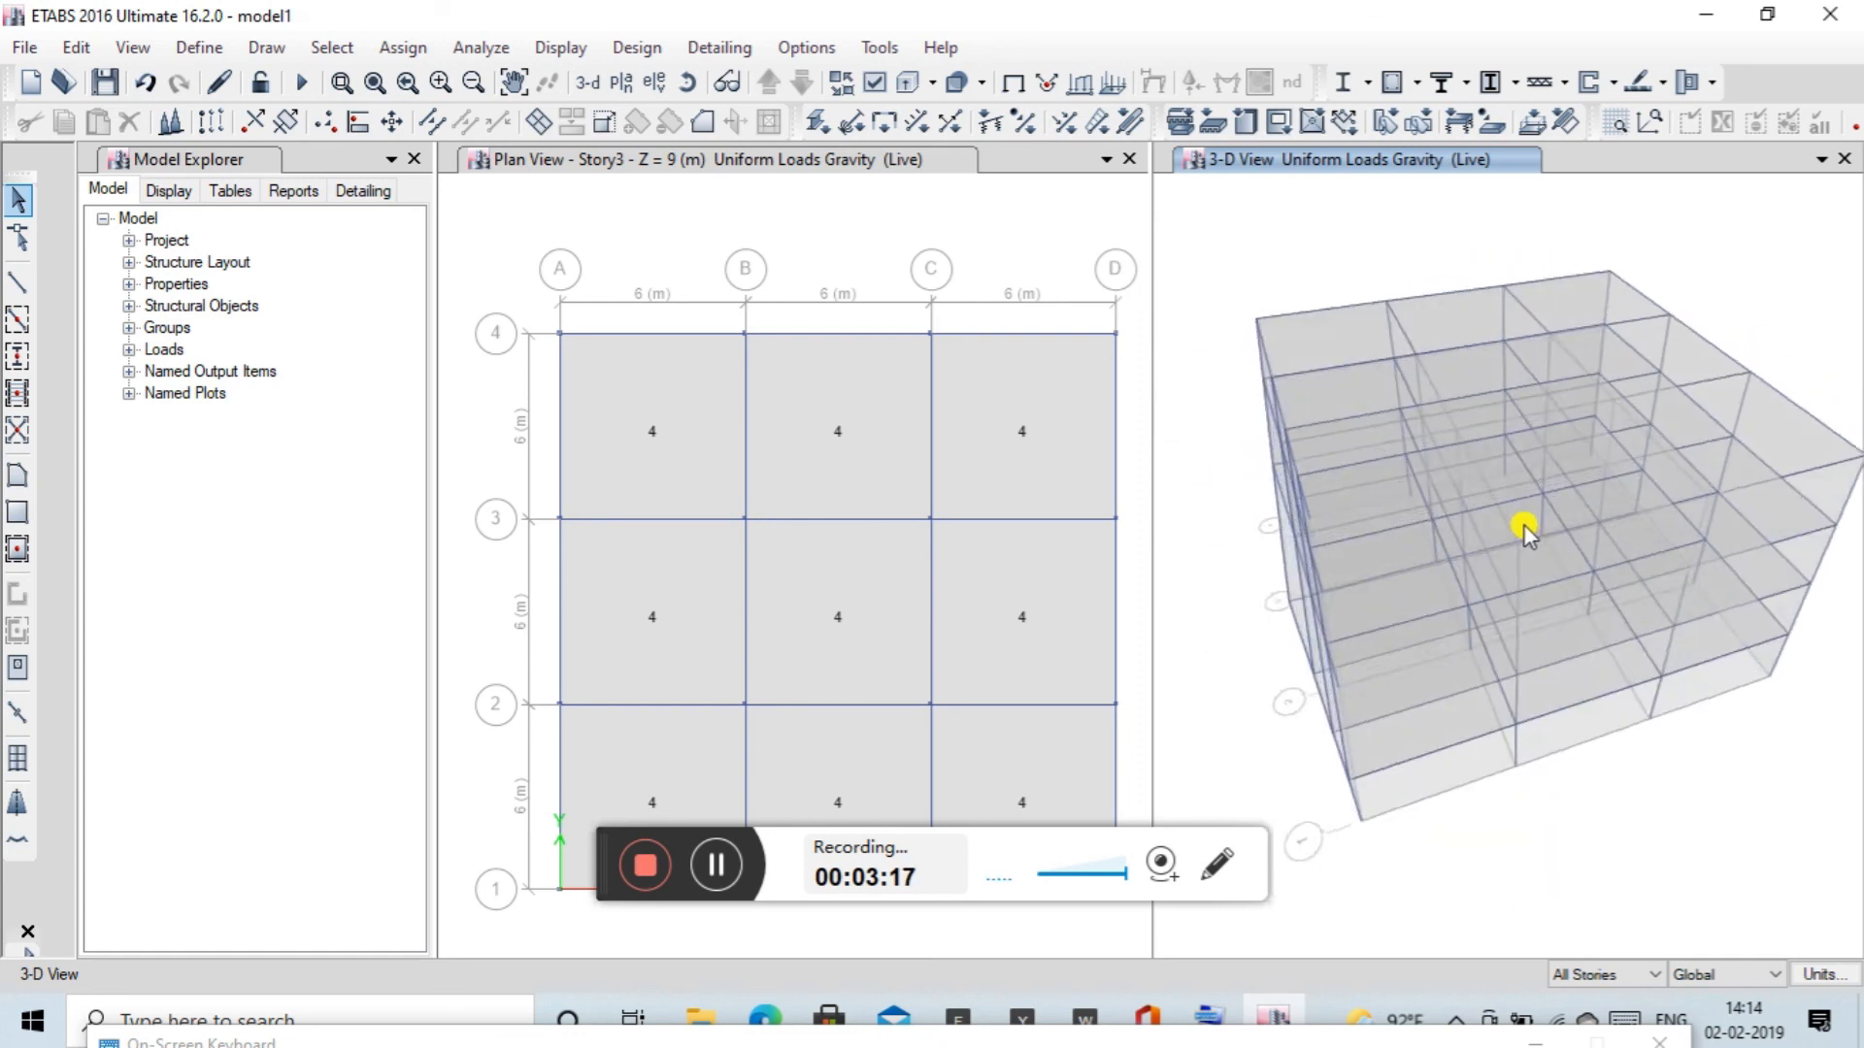
right_drag(1569, 470, 1556, 427)
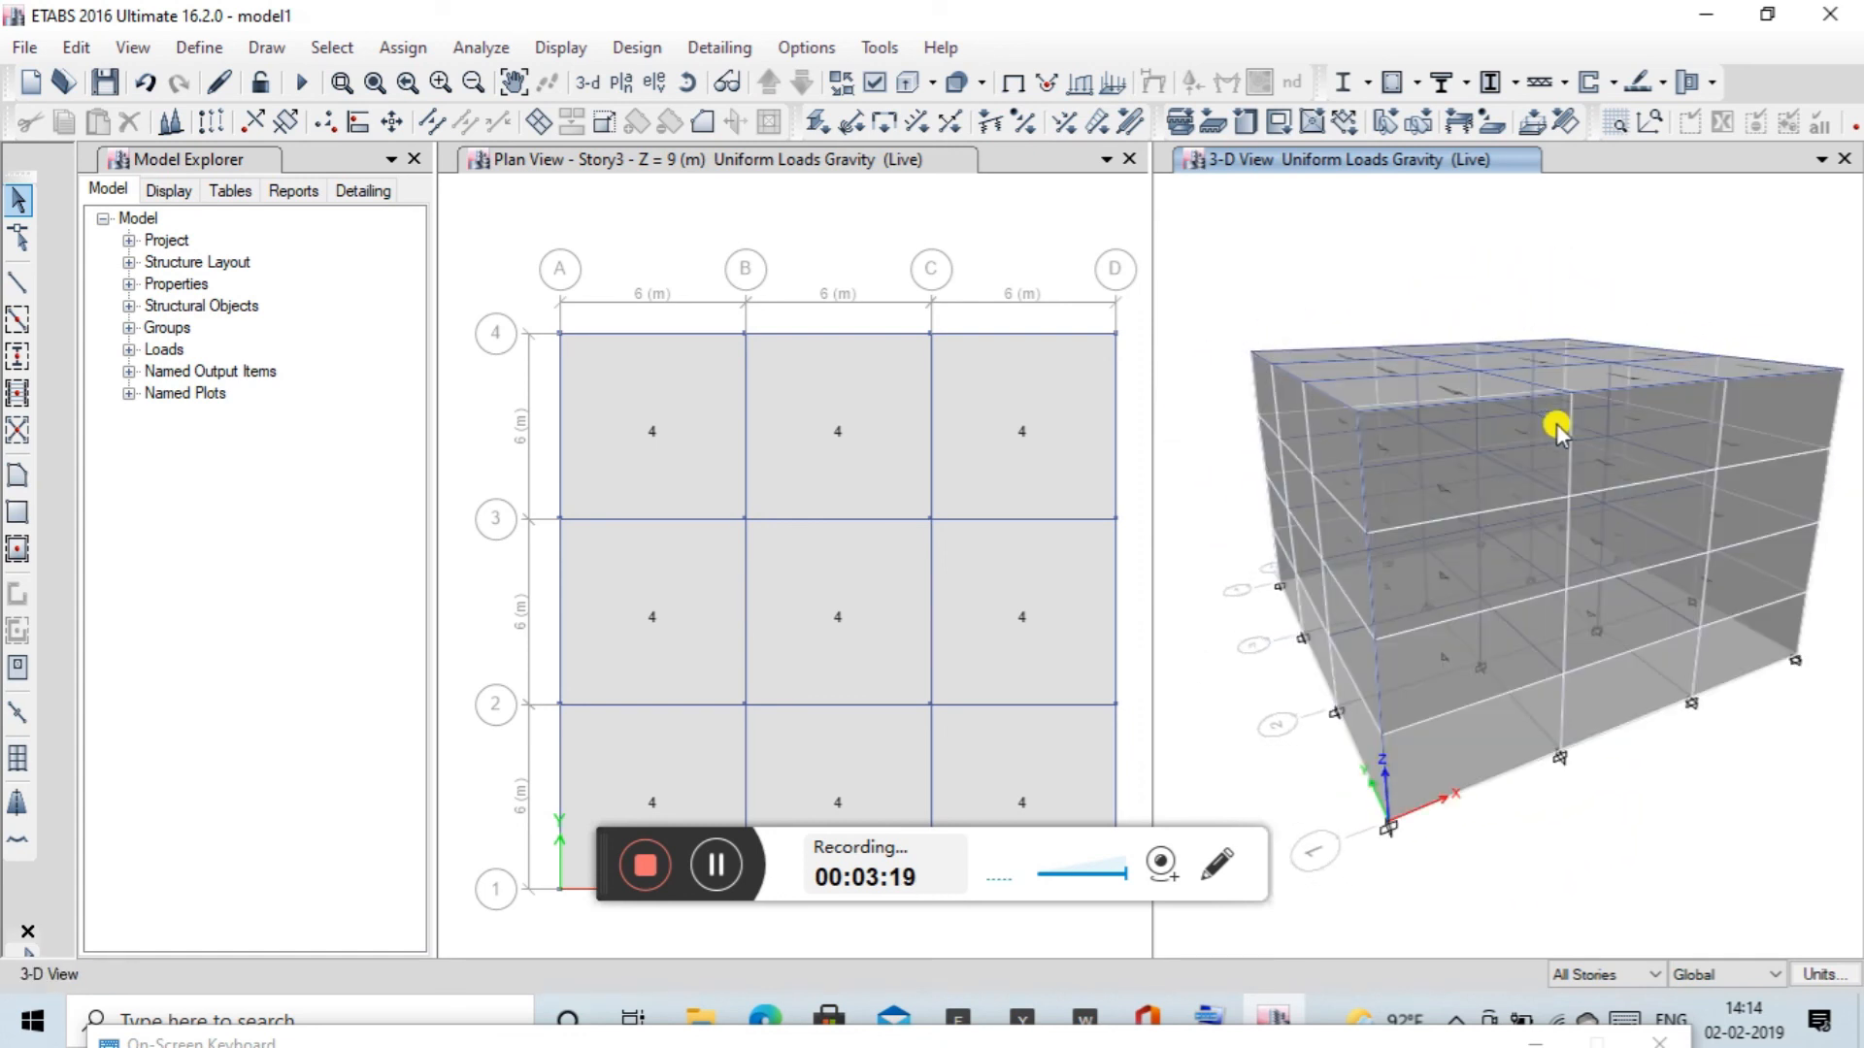
Clear the shell load display from the 3-D view and the Story3 plan, showing the plain undeformed model.
click(1009, 90)
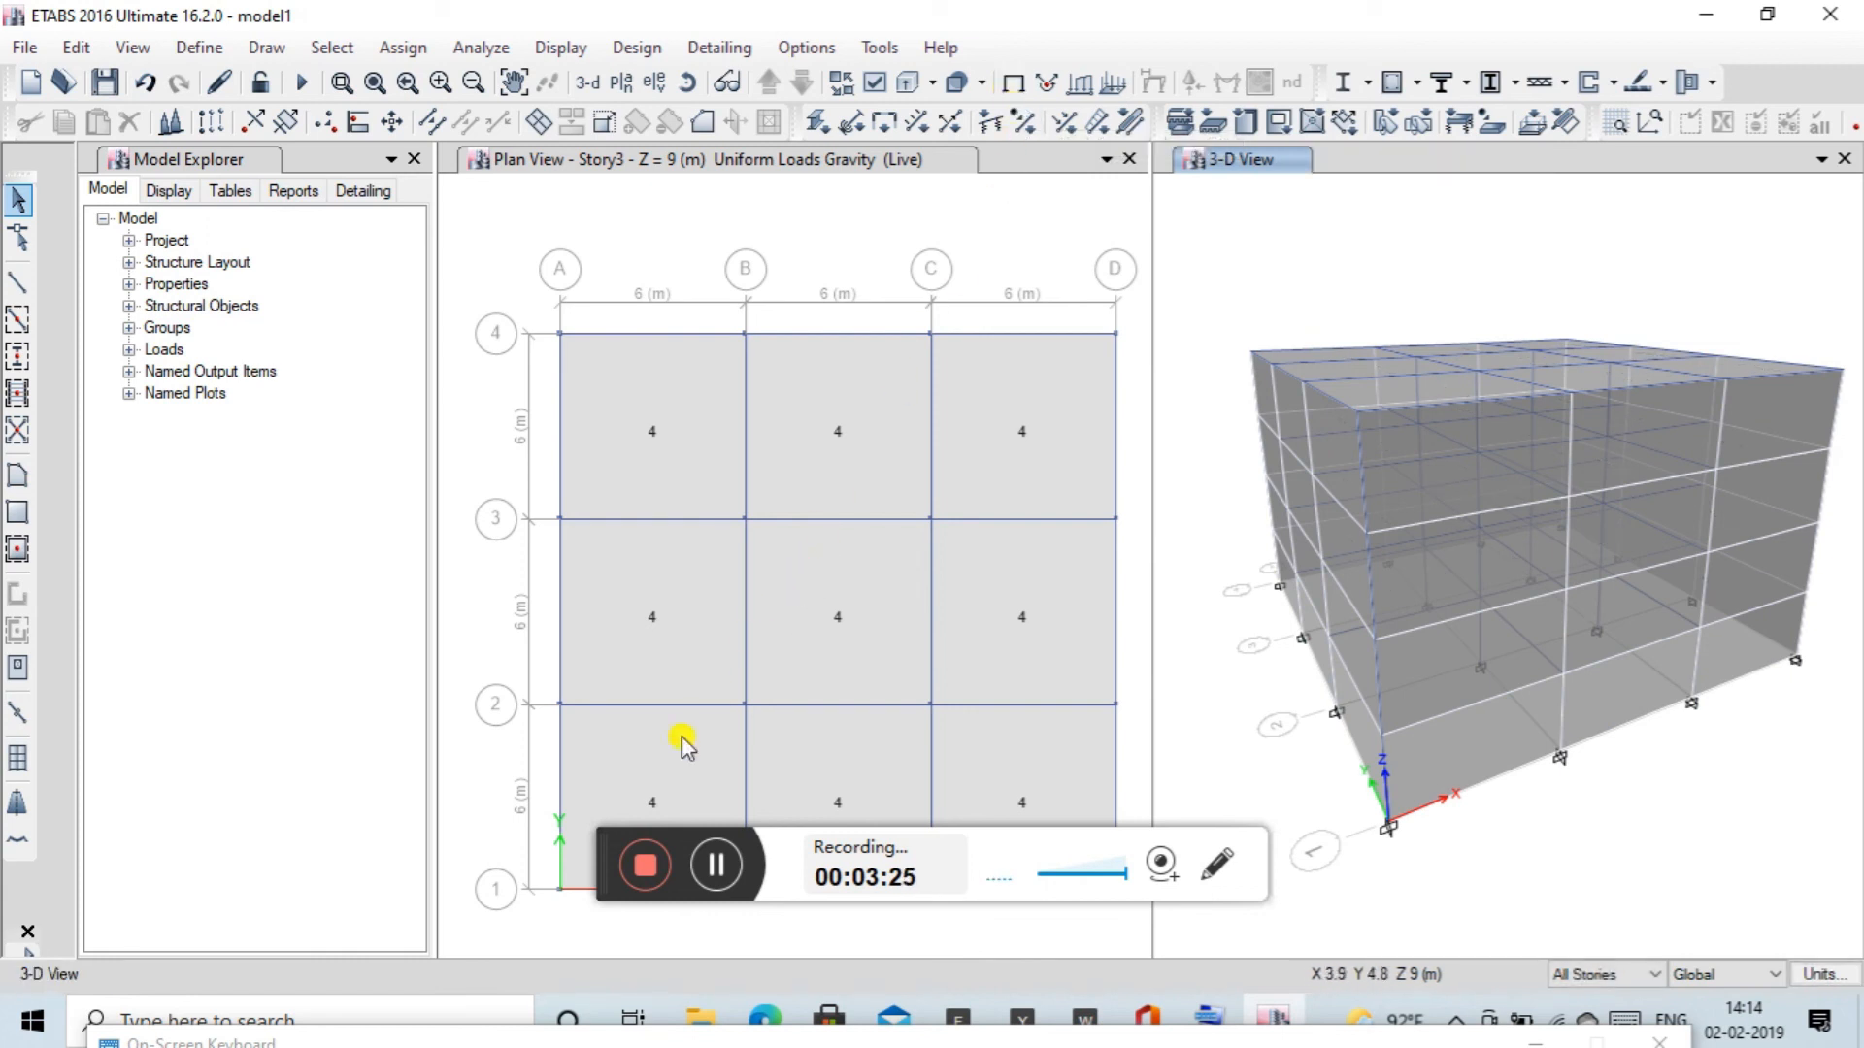
click(1013, 161)
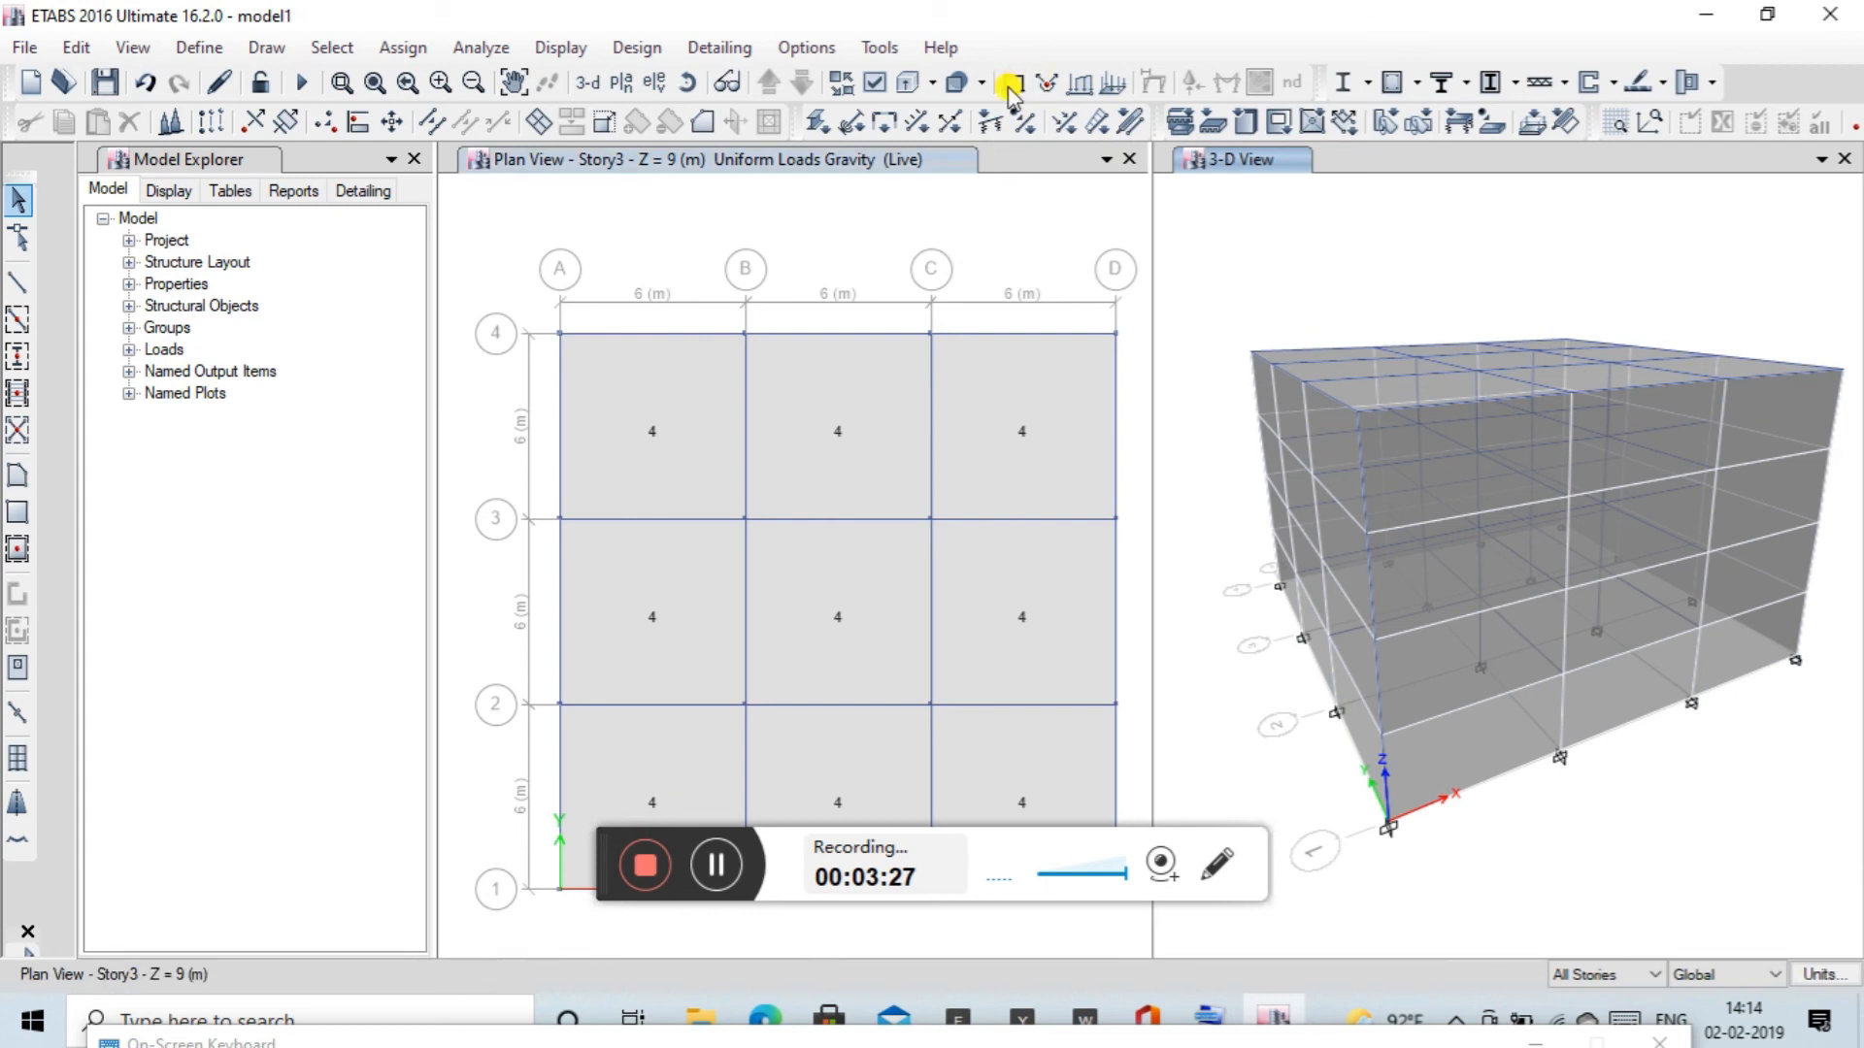